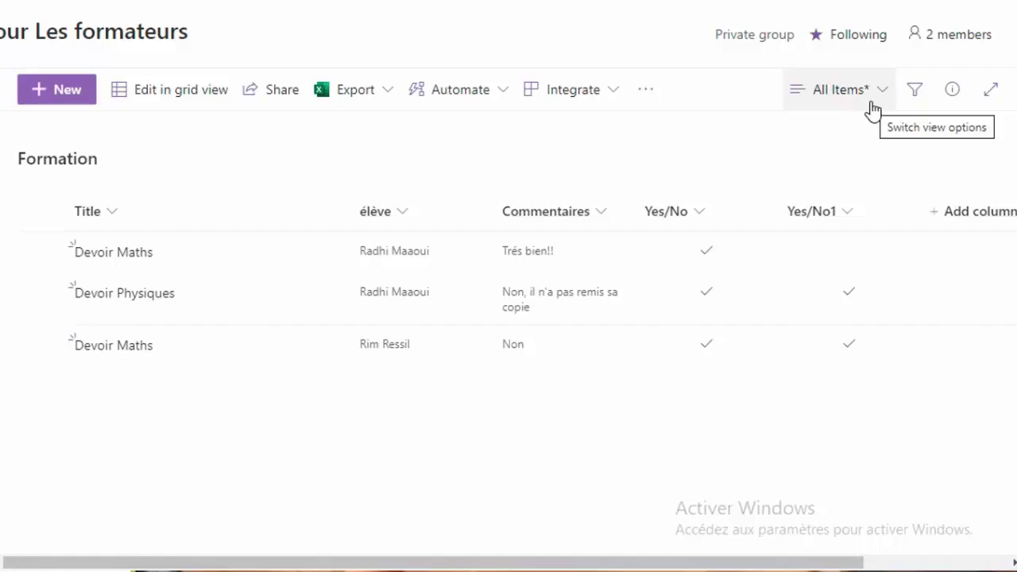
Open the Formation list's current All Items view for editing
left_click(872, 109)
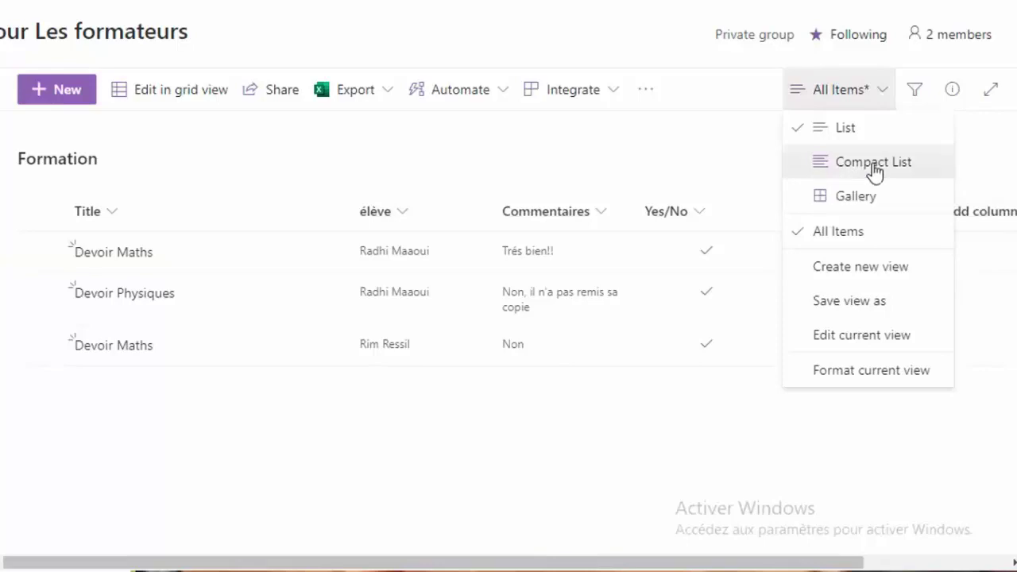
left_click(874, 167)
left_click(840, 94)
left_click(843, 202)
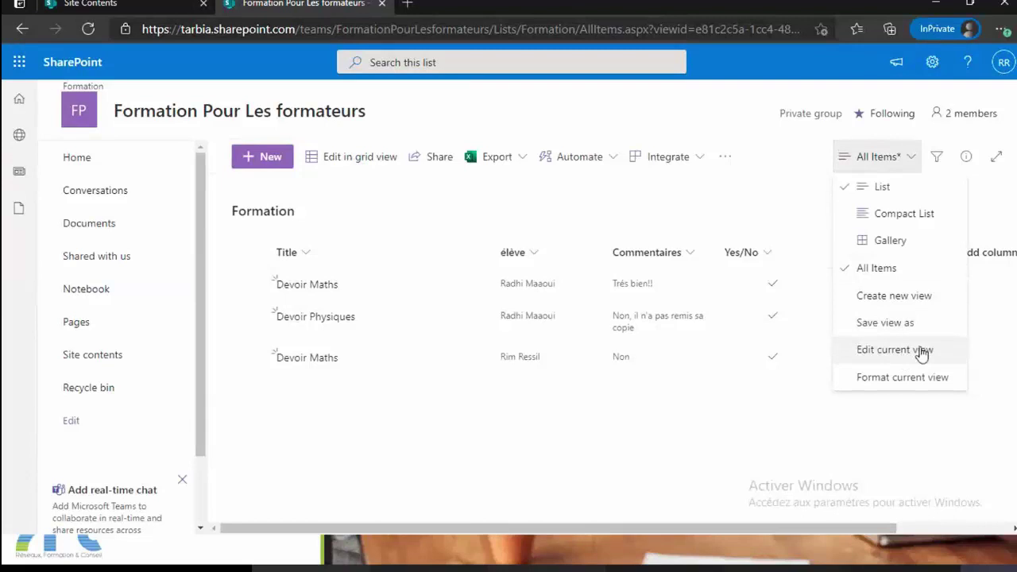
left_click(893, 354)
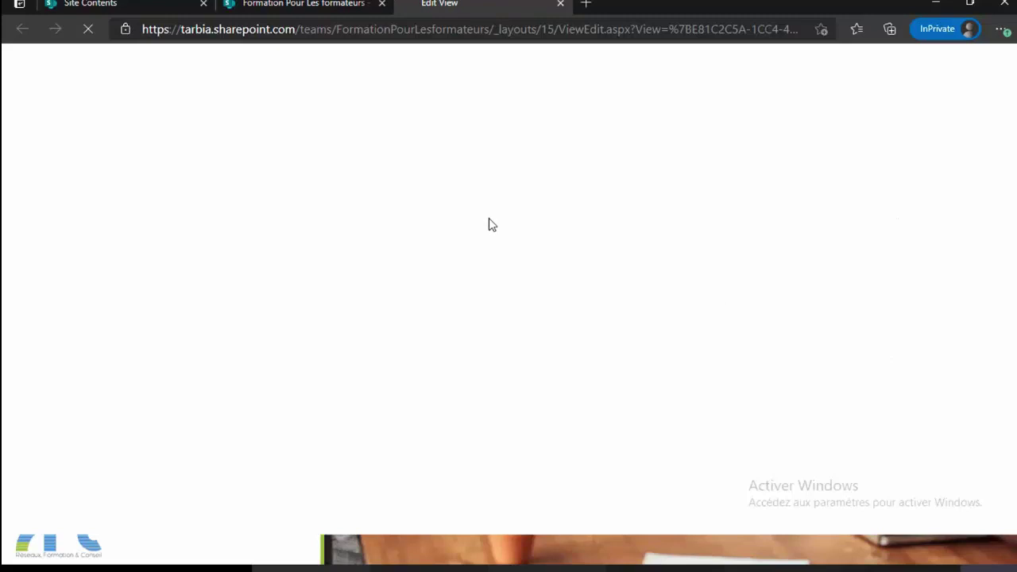
Set the Created column as the view's first sort criterion
scroll(473, 262, "down", 1)
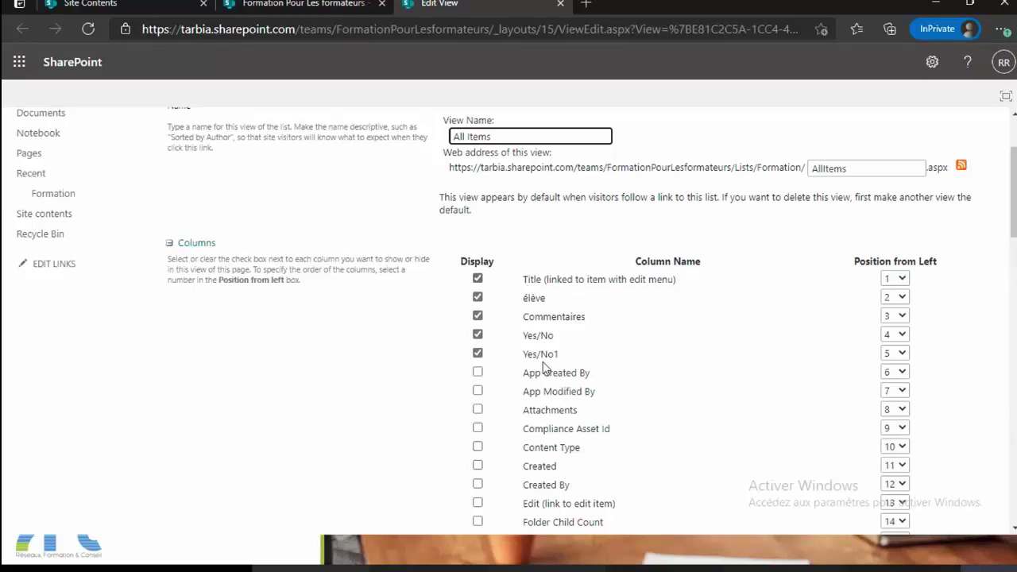
scroll(718, 370, "down", 1)
scroll(717, 370, "down", 1)
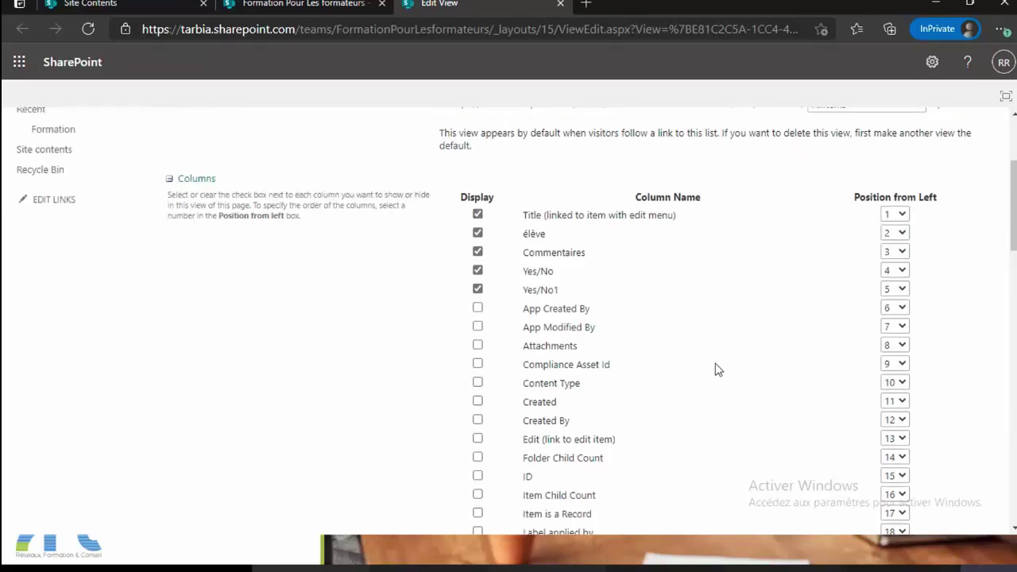
scroll(718, 370, "down", 2)
scroll(713, 375, "down", 12)
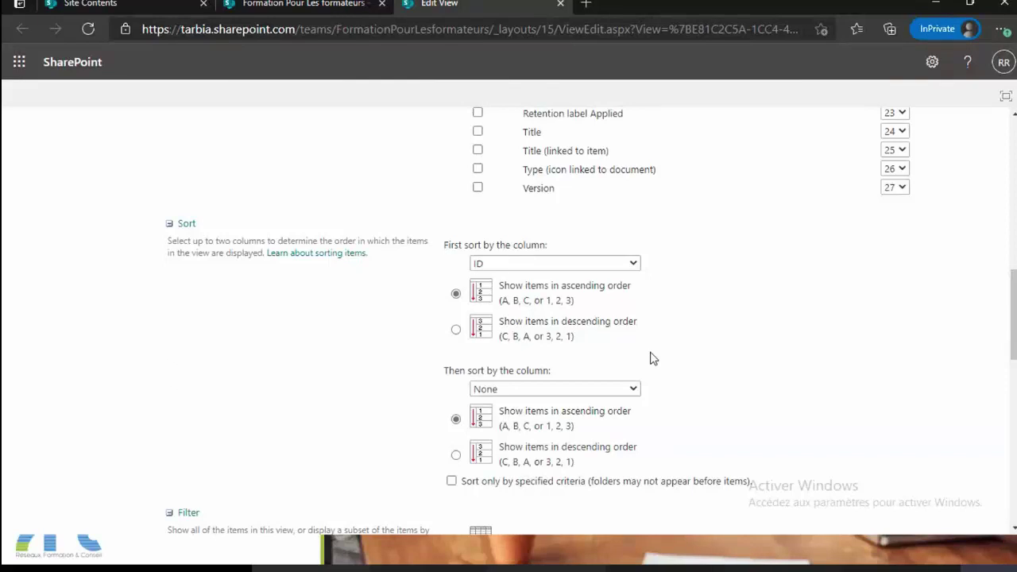
left_click(634, 265)
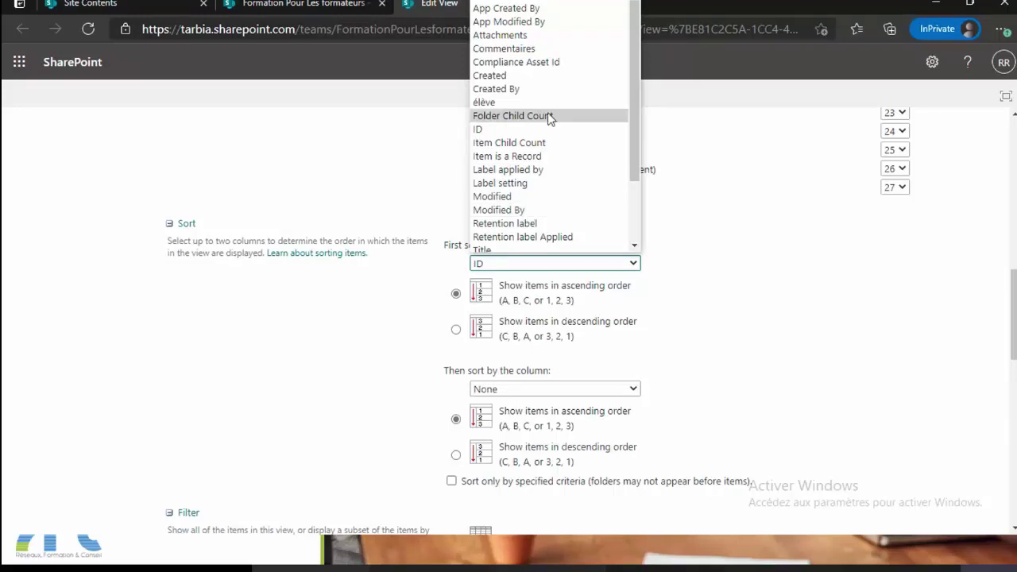
left_click(490, 76)
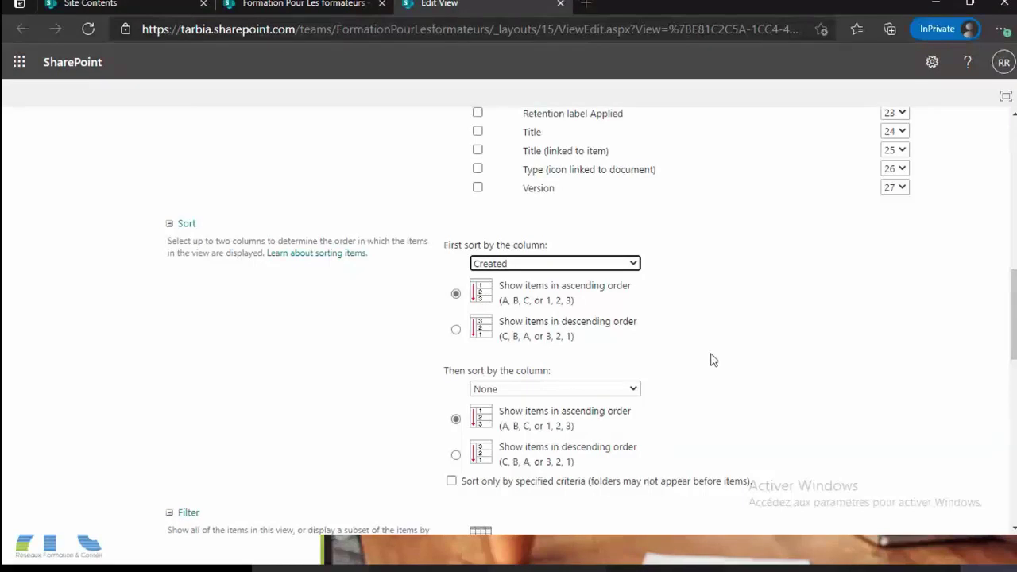
Expand the view's grouping settings and group the items first by the Title column
scroll(713, 354, "down", 2)
scroll(713, 358, "down", 4)
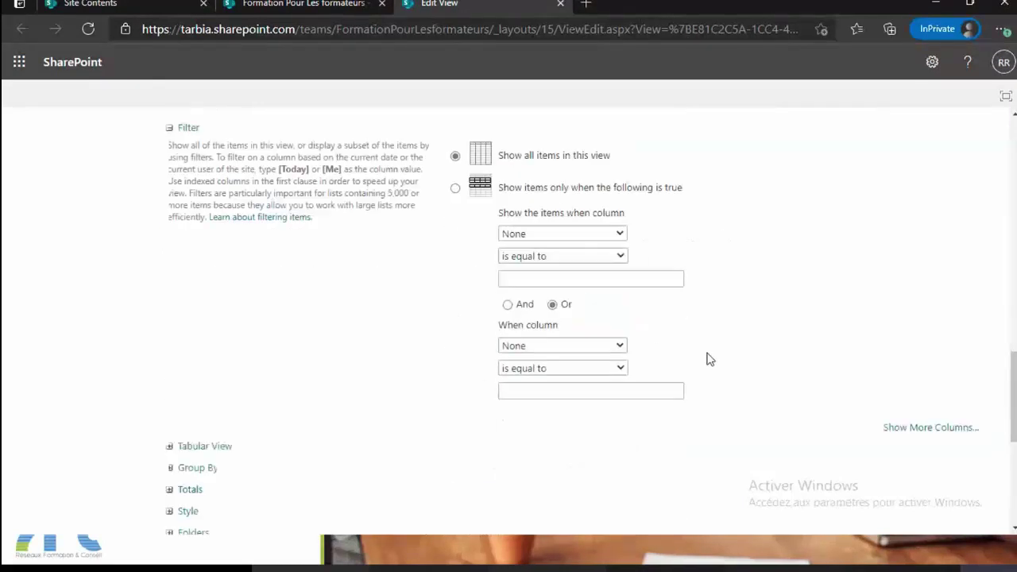
scroll(756, 310, "up", 2)
scroll(758, 311, "down", 1)
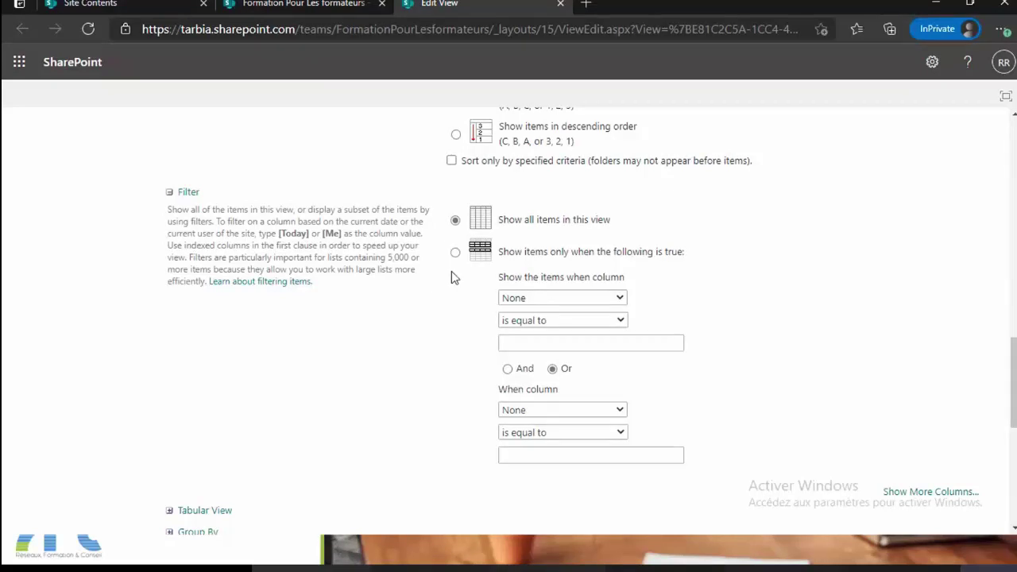
scroll(512, 295, "down", 3)
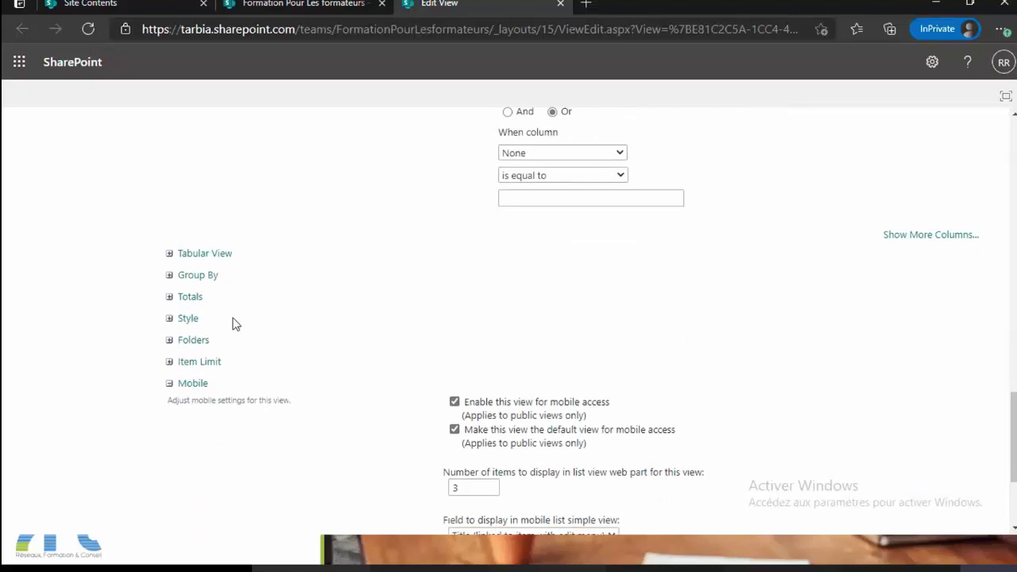
left_click(197, 279)
scroll(693, 348, "down", 1)
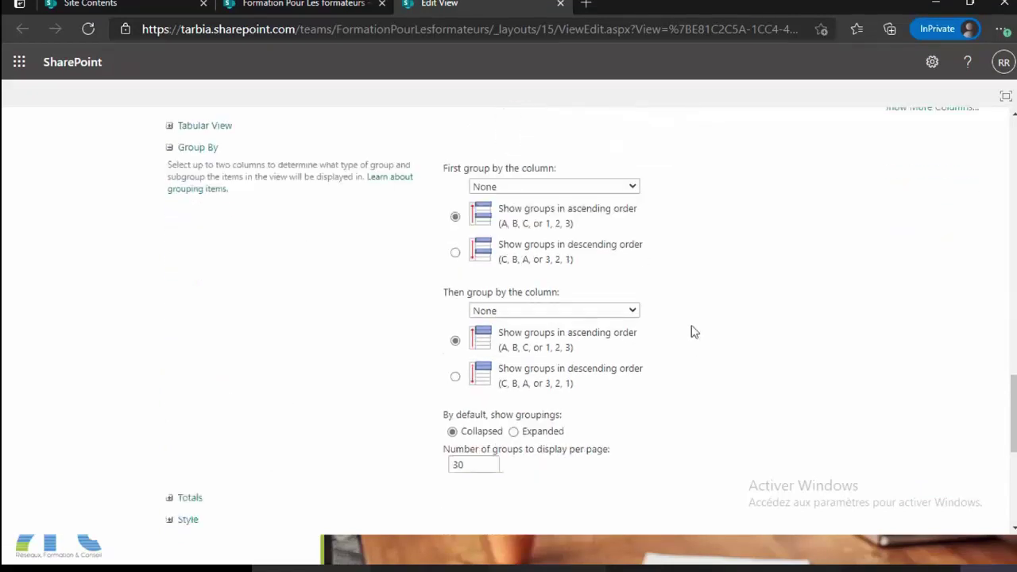
left_click(632, 188)
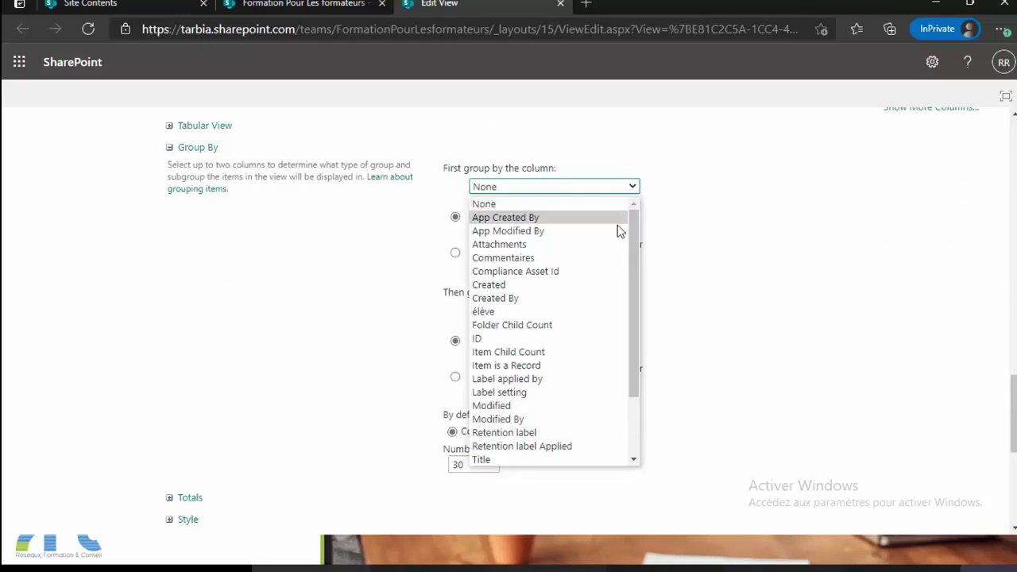
left_click(545, 460)
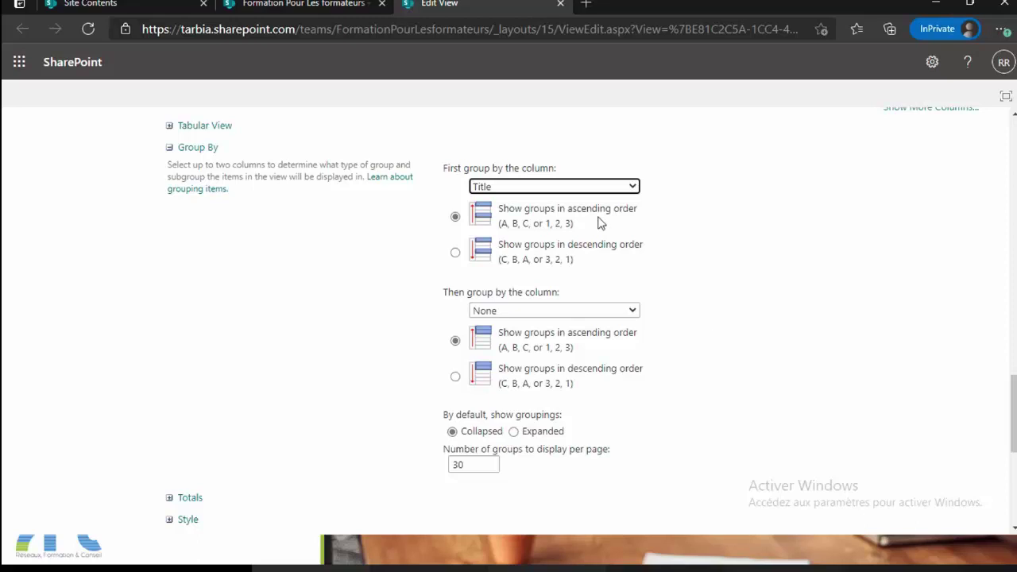
Save the edited All Items view settings and return to the list
scroll(778, 355, "down", 1)
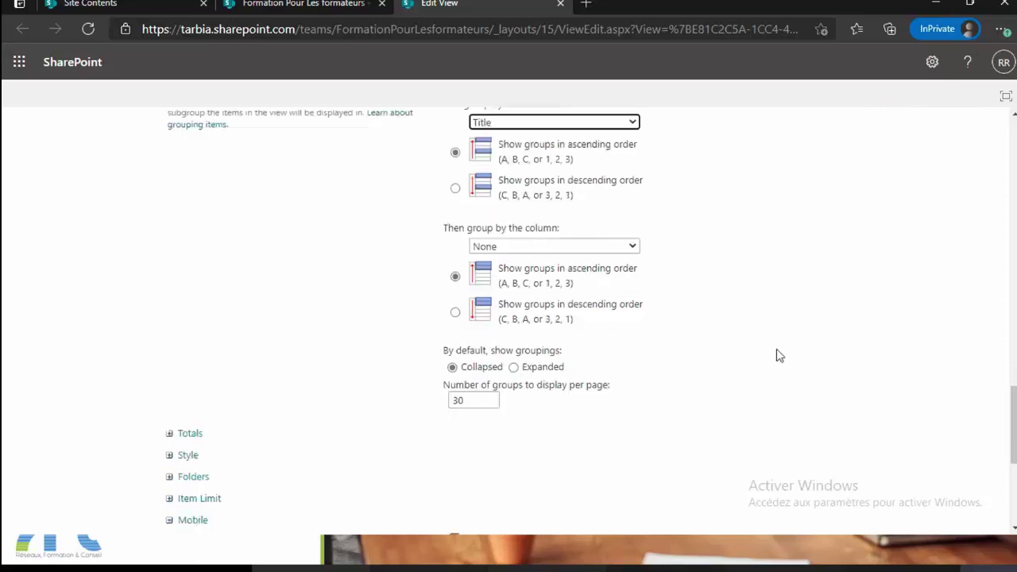
scroll(778, 356, "down", 2)
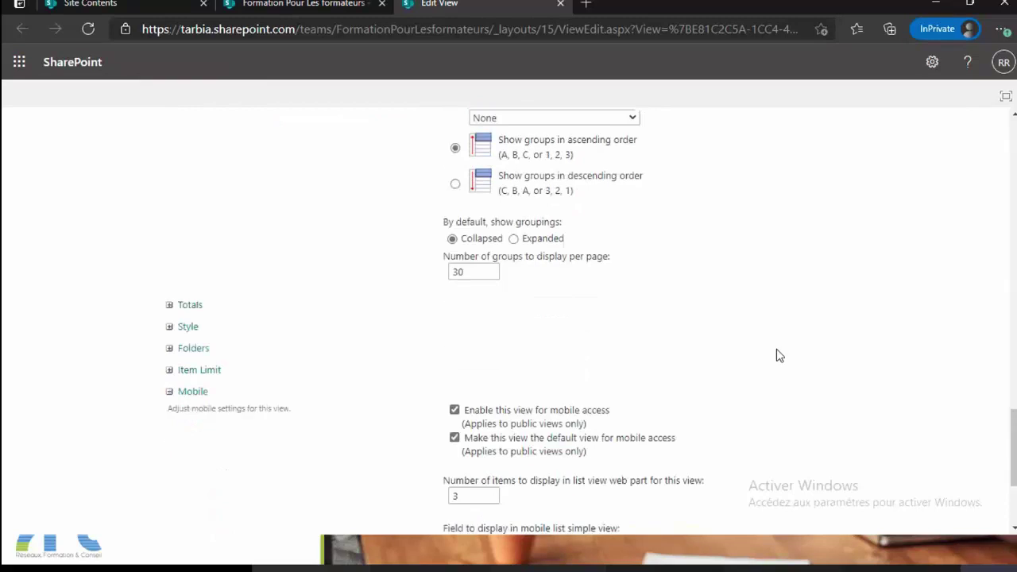
scroll(778, 356, "down", 1)
scroll(778, 355, "down", 2)
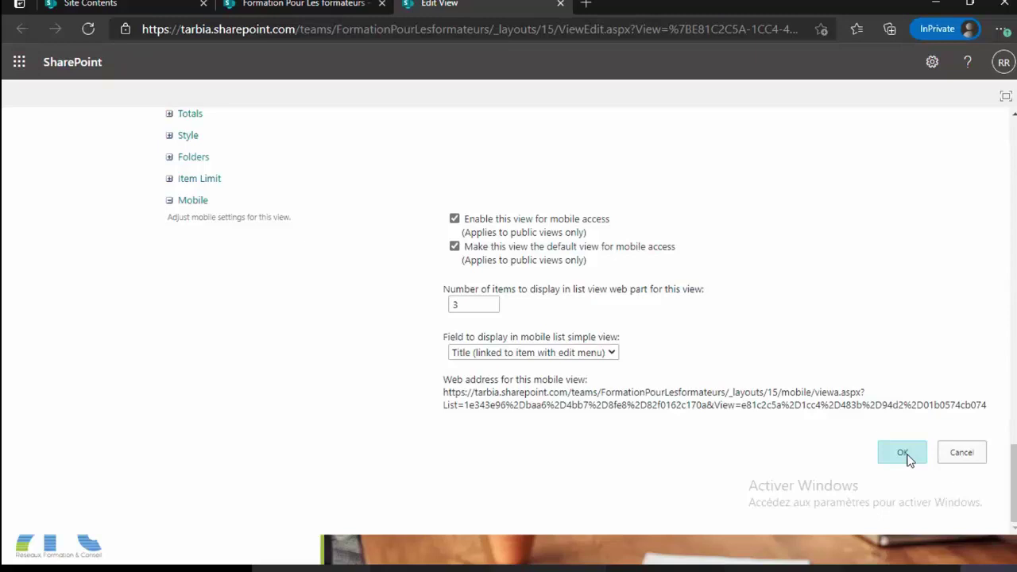
left_click(903, 453)
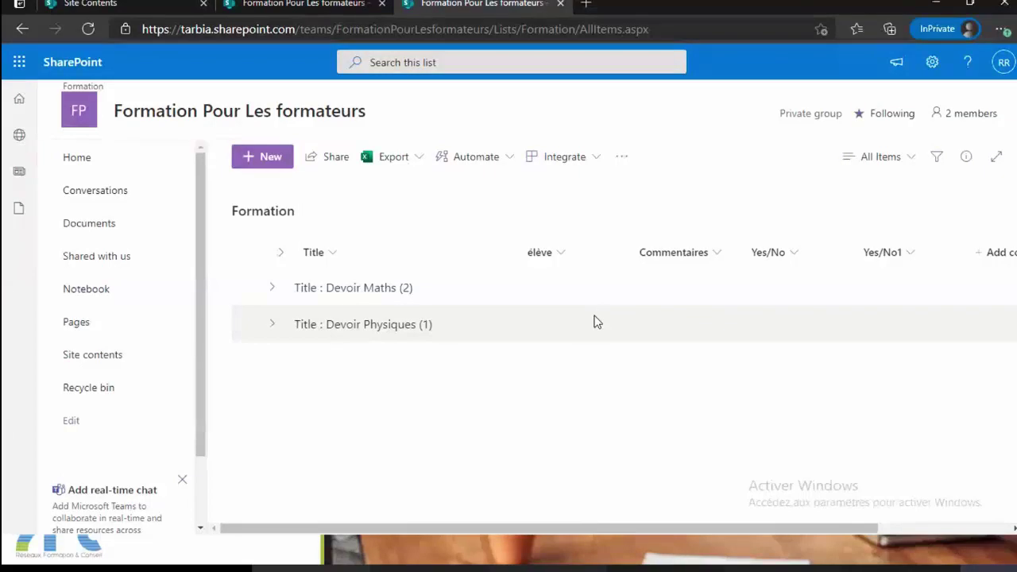
Expand the Devoir Maths and Devoir Physiques groups to examine their items
left_click(278, 289)
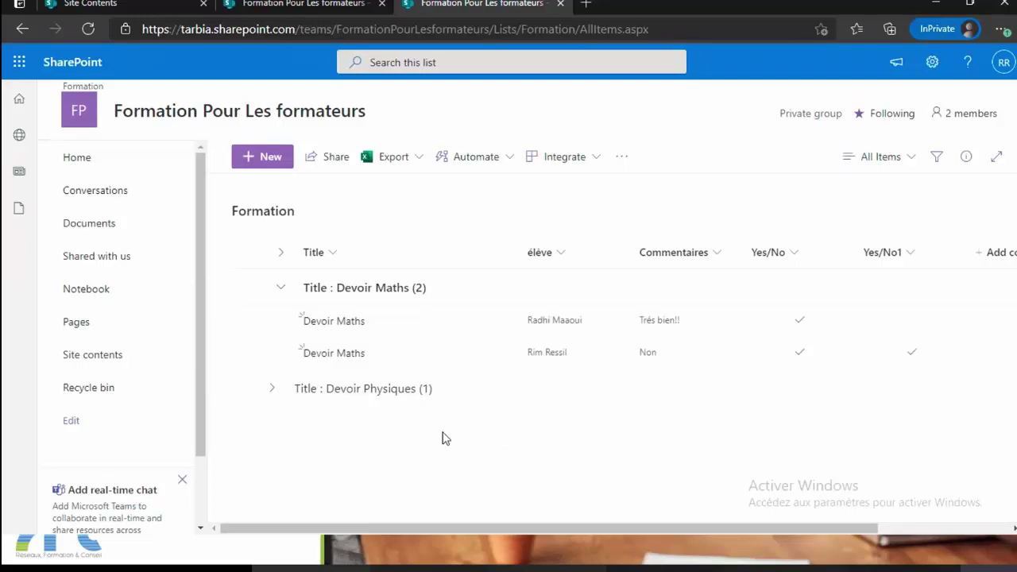
left_click(272, 388)
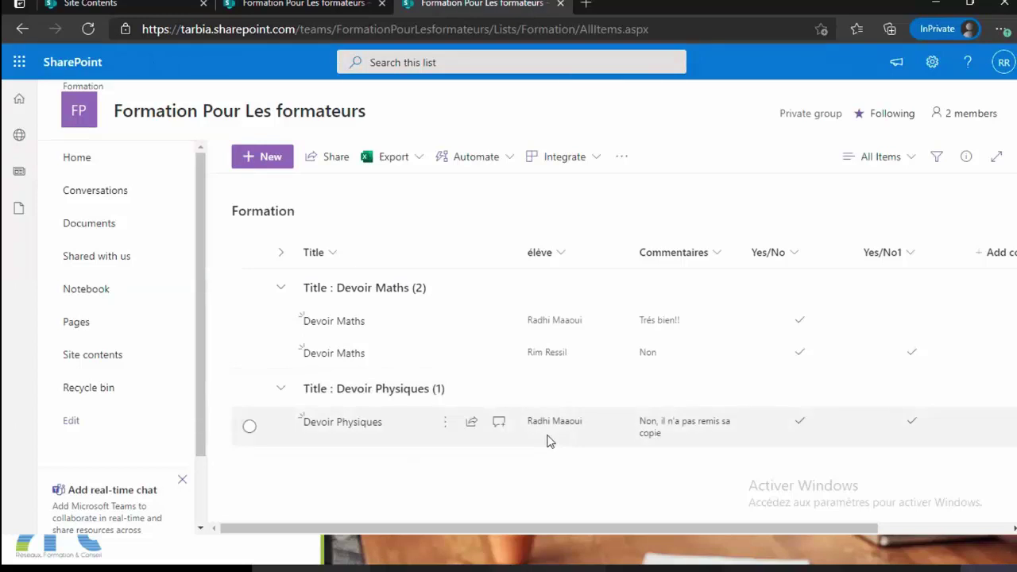
left_click(890, 174)
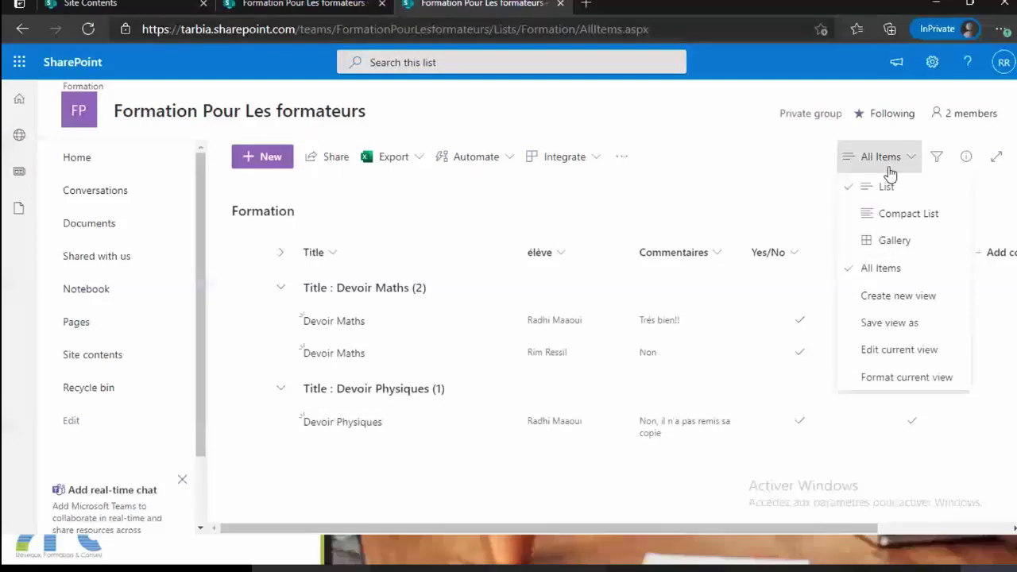
left_click(903, 330)
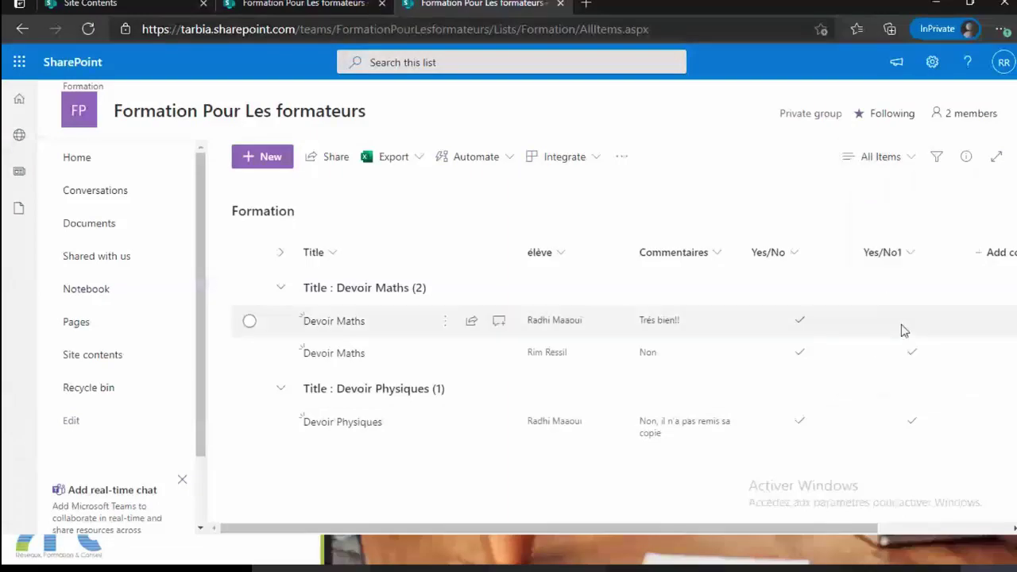
key("alt+Tab")
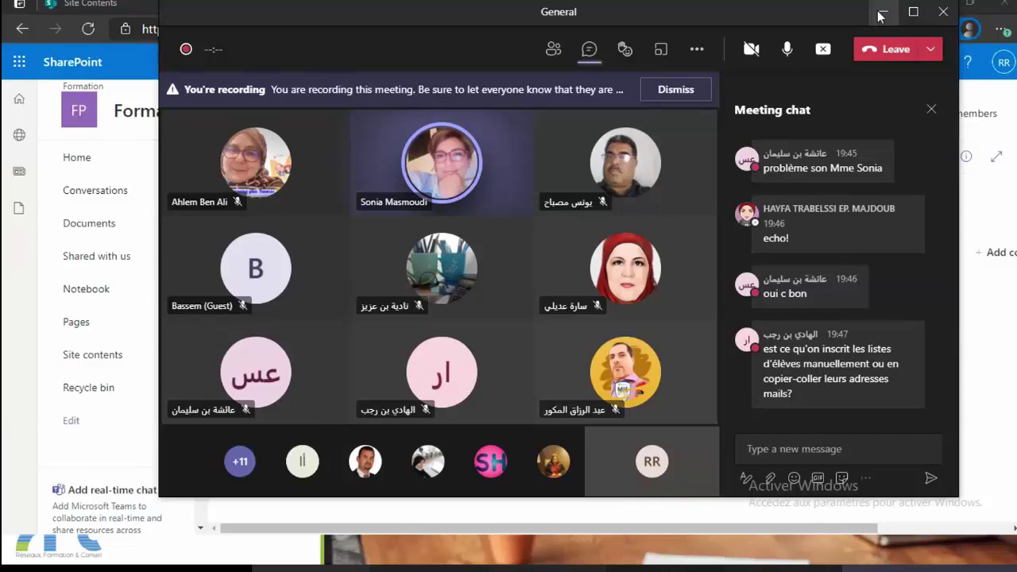
left_click(881, 16)
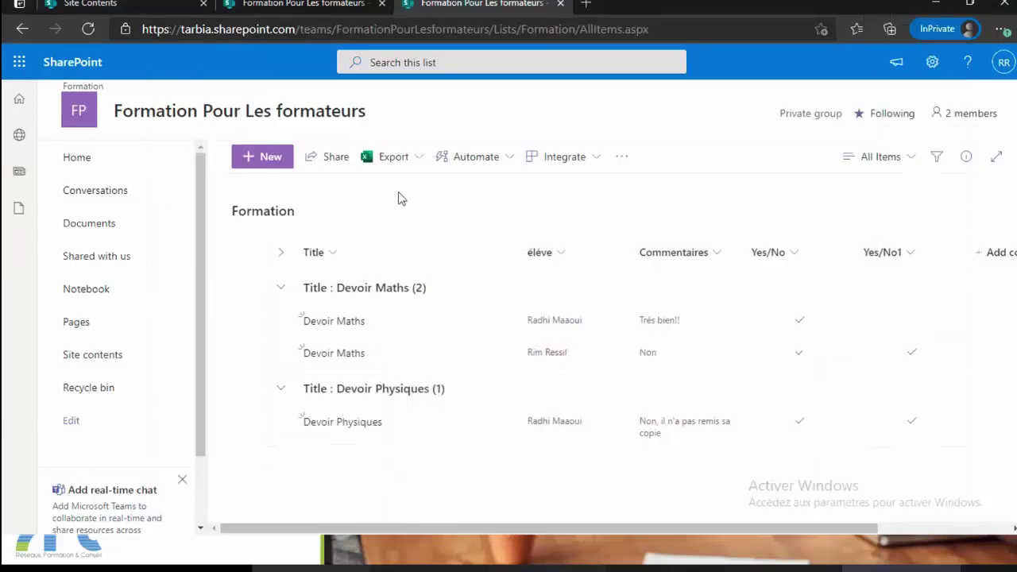
Share the Formation list by finding the recipient's account by name and granting it access with notification
left_click(334, 159)
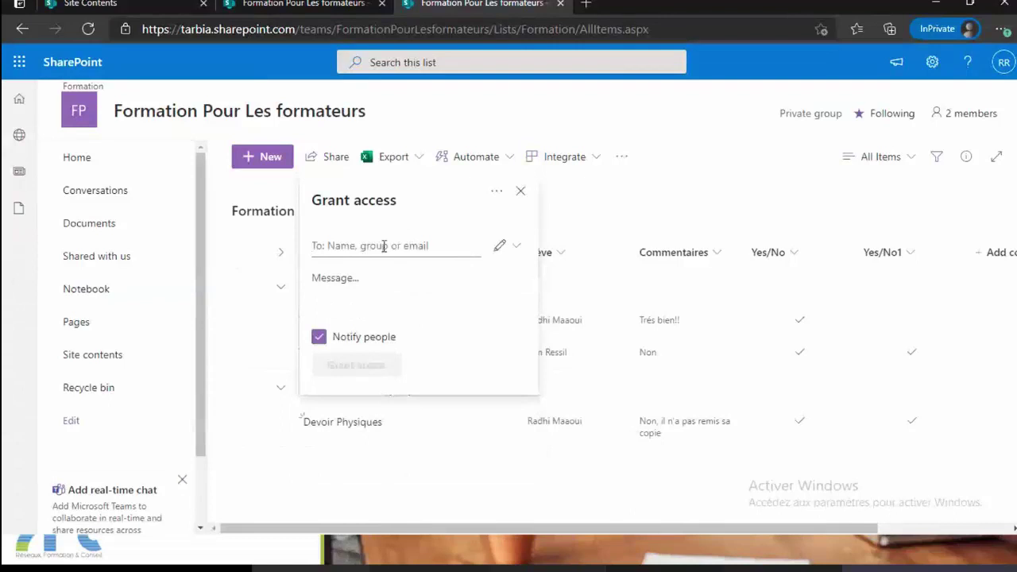
type("l")
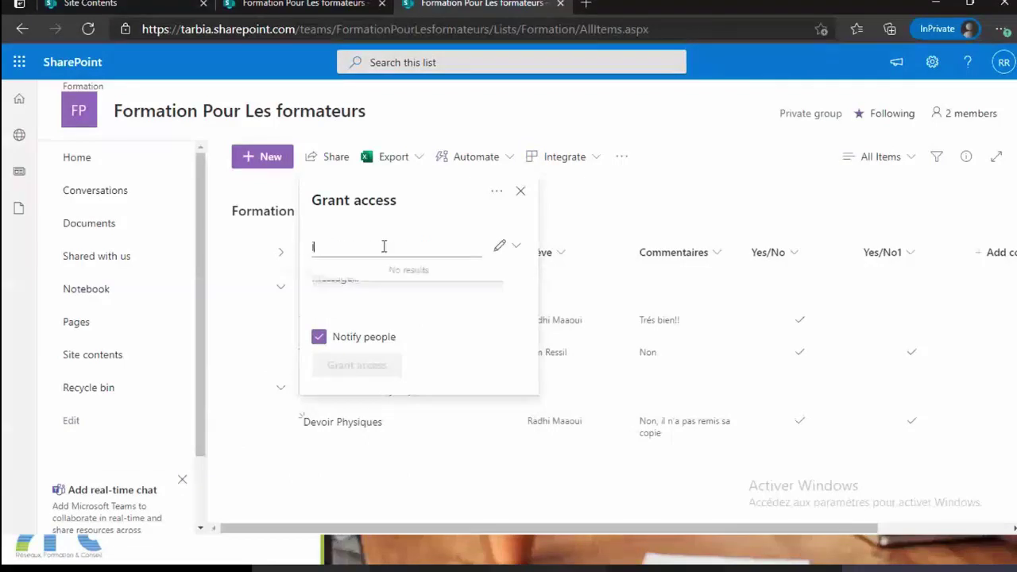
type("ihen")
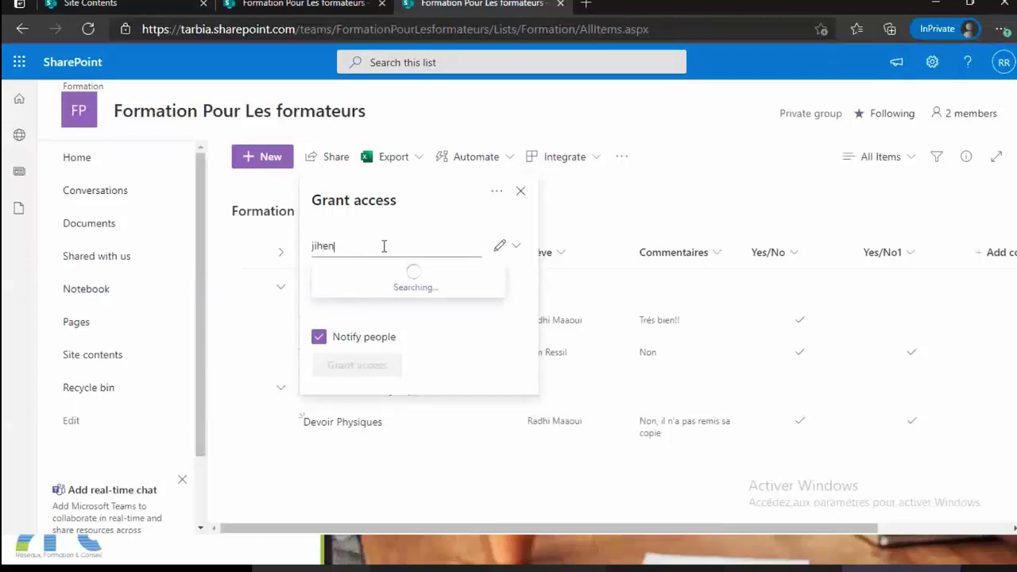
type("hn")
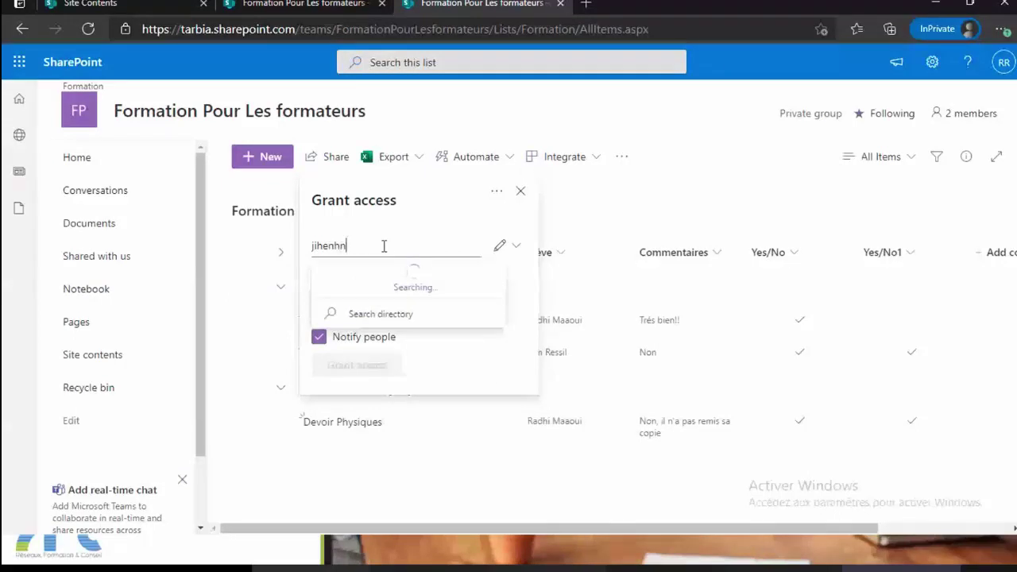
type("ena")
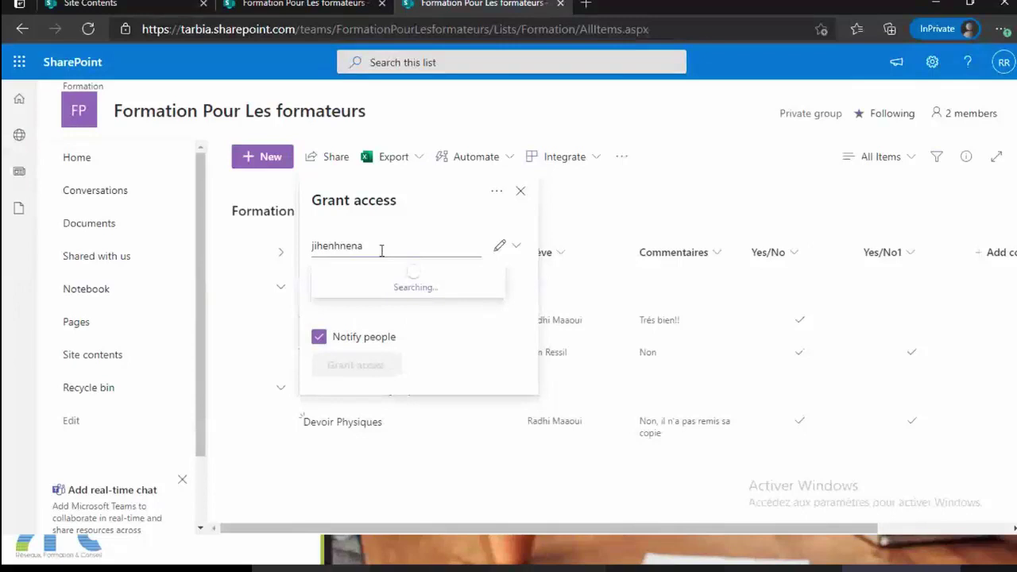
key("BackSpace")
key("ctrl+a")
type("hnen")
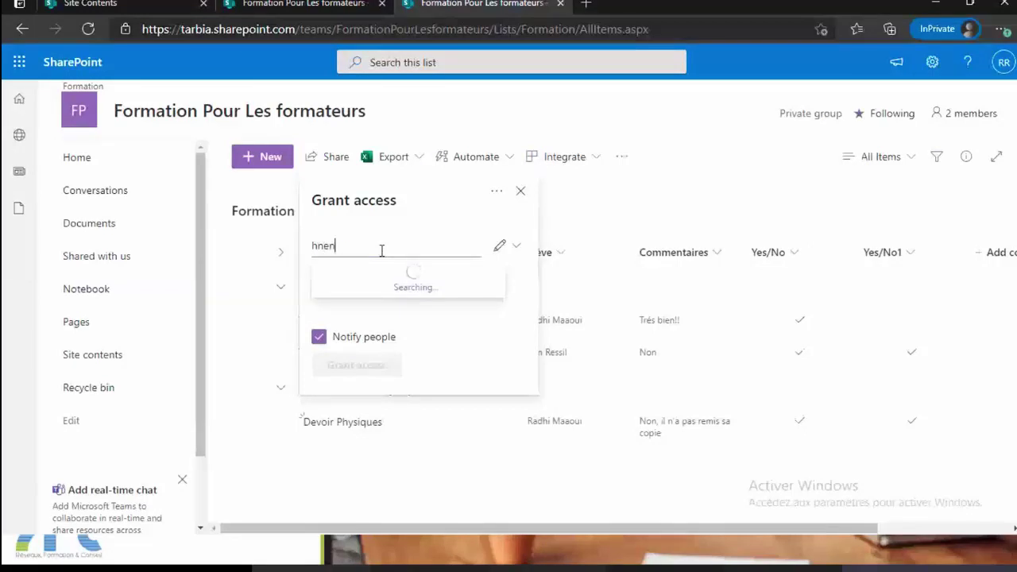
type("ajihe")
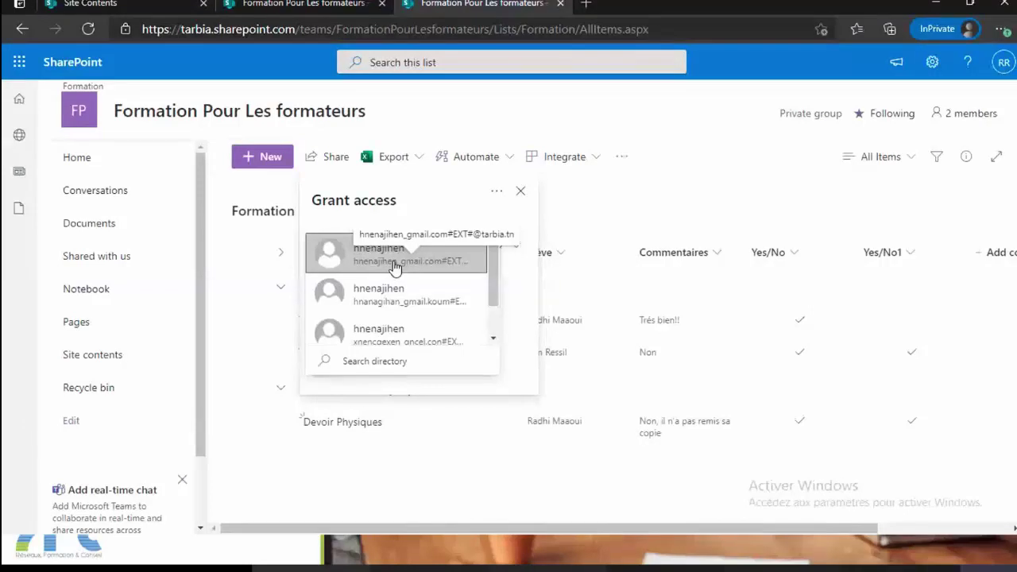
left_click(395, 267)
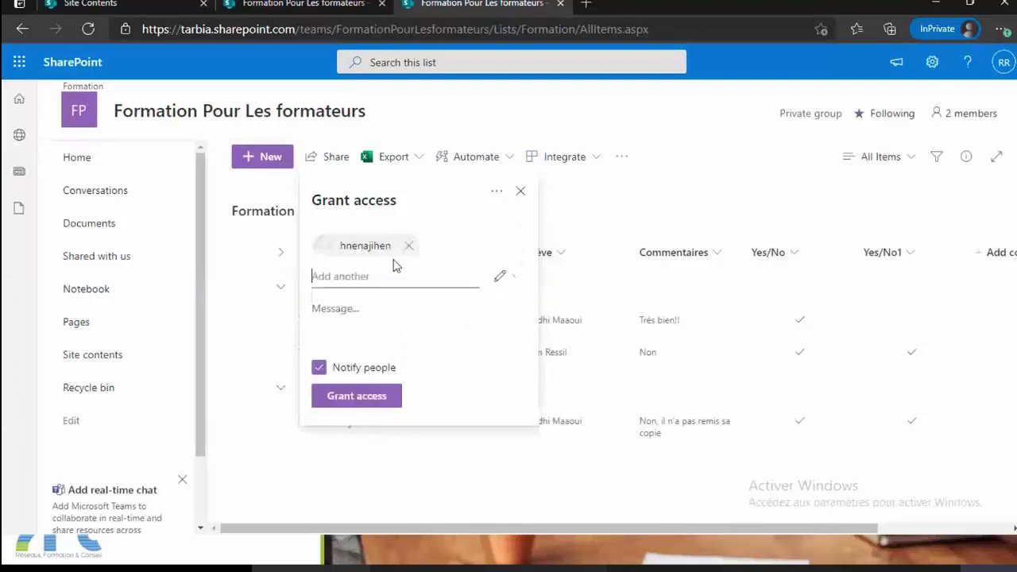
left_click(369, 401)
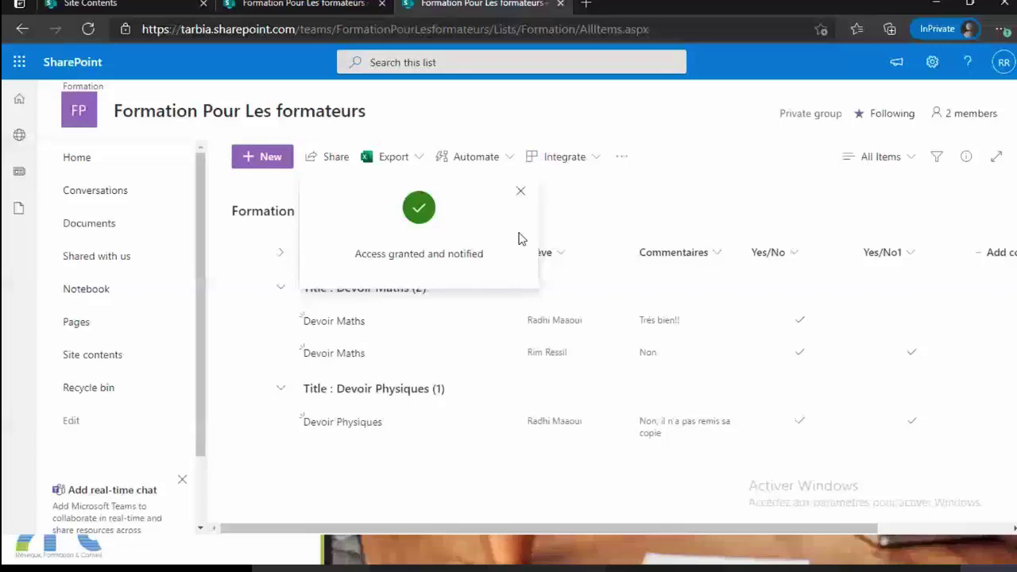
left_click(520, 193)
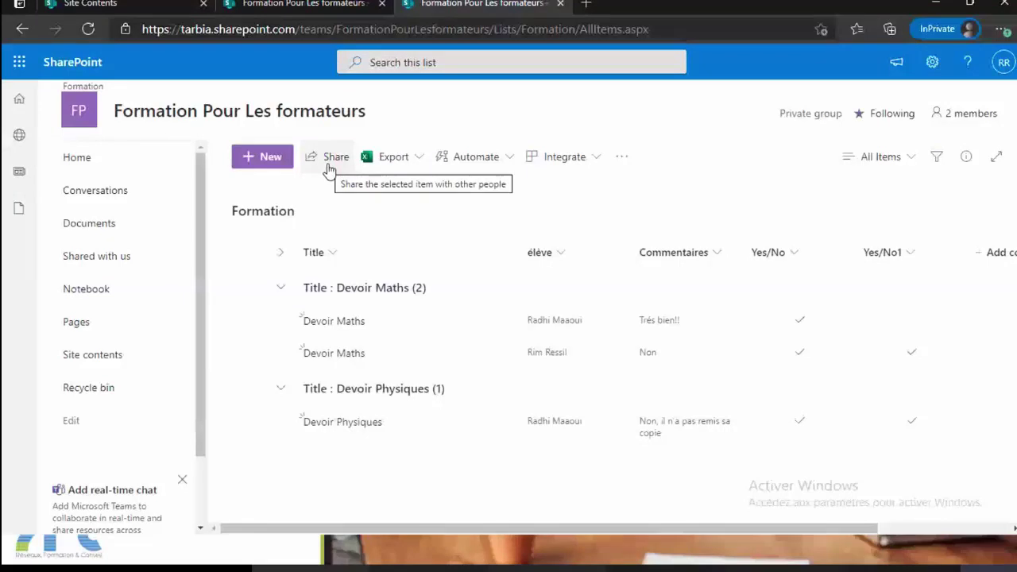
left_click(427, 162)
left_click(427, 162)
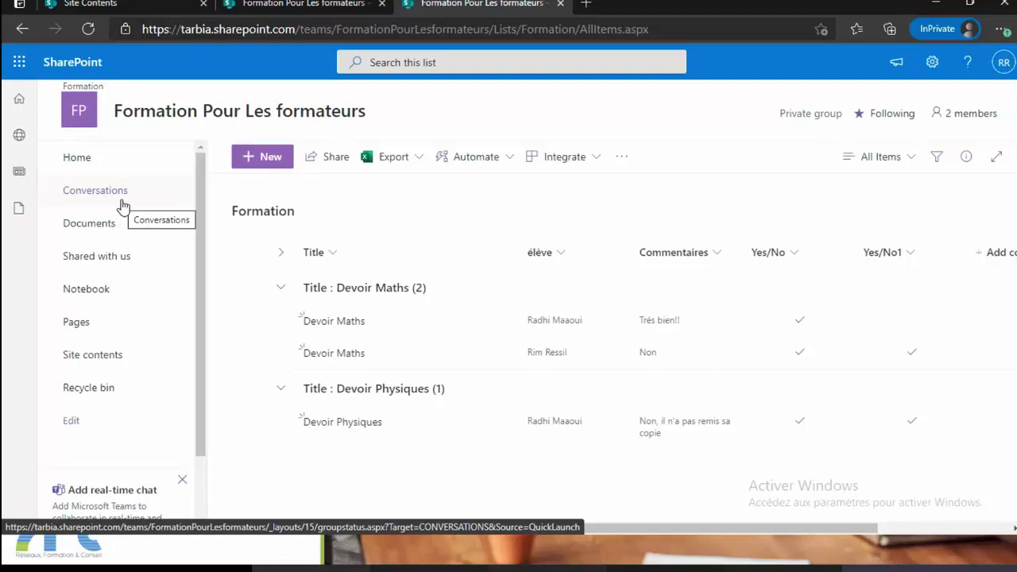
From the site's home page, examine which sites offer an existing list as the basis for a new one, then cancel
left_click(89, 167)
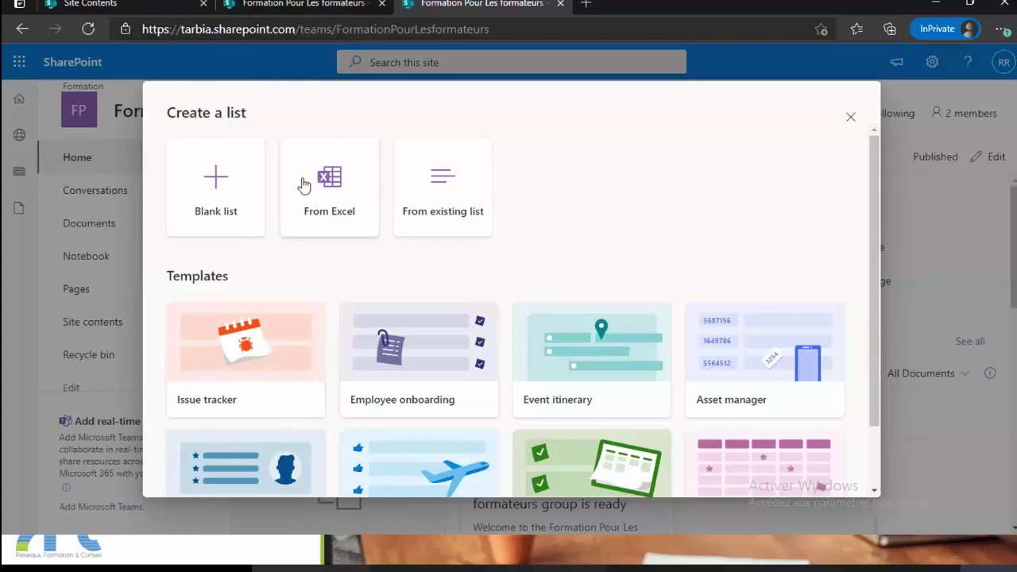
left_click(446, 205)
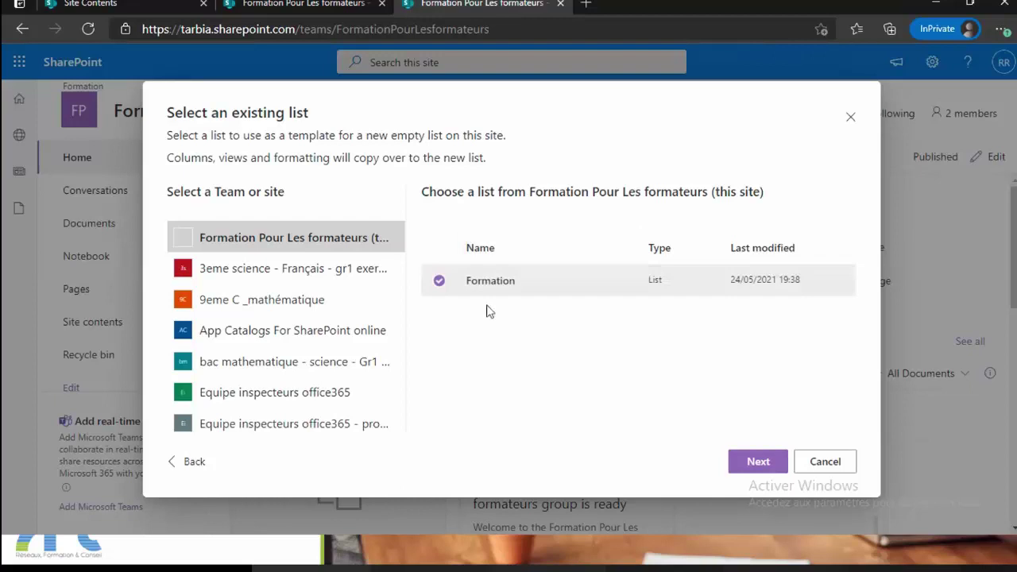
left_click(257, 275)
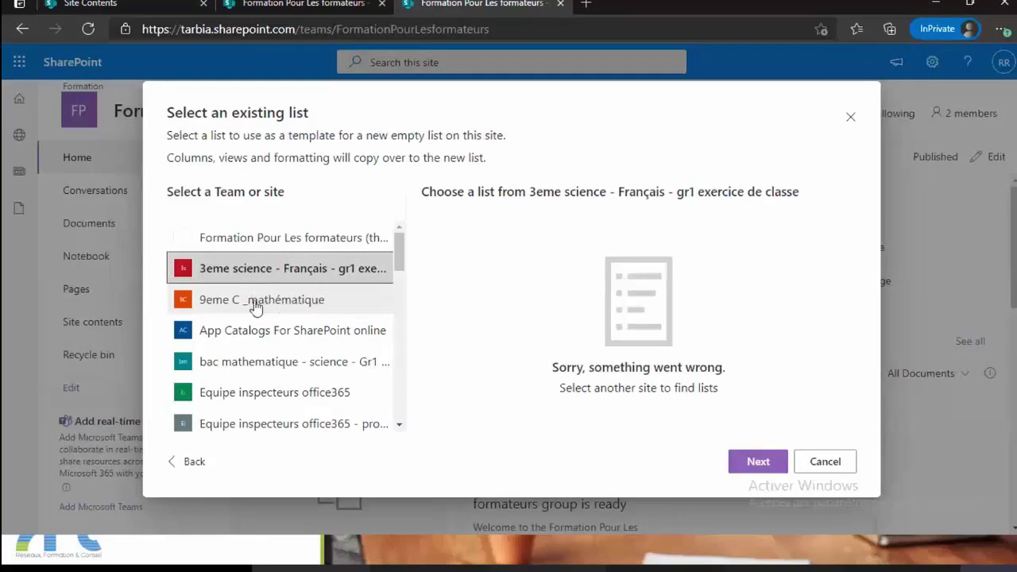
left_click(256, 307)
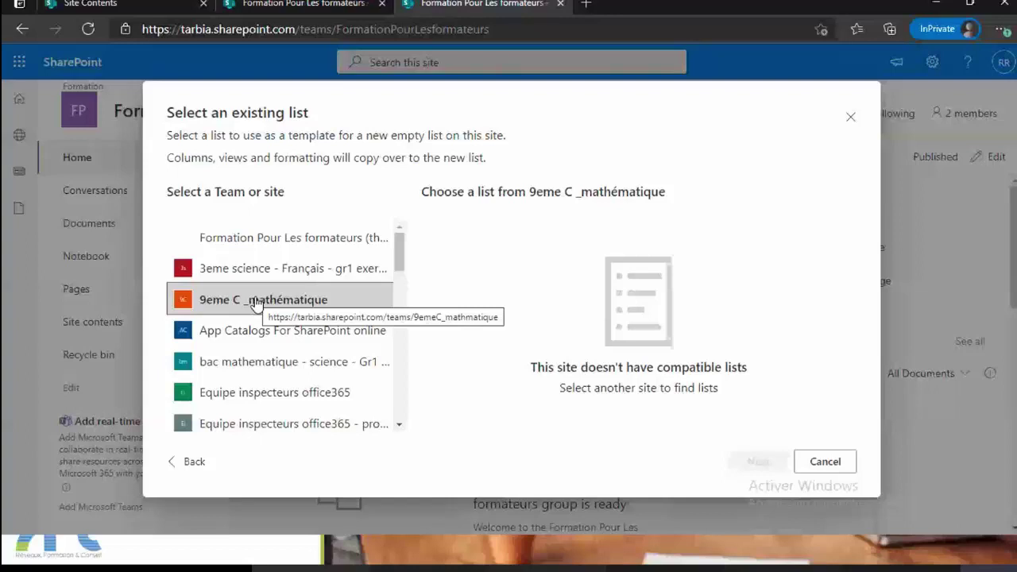
left_click(294, 267)
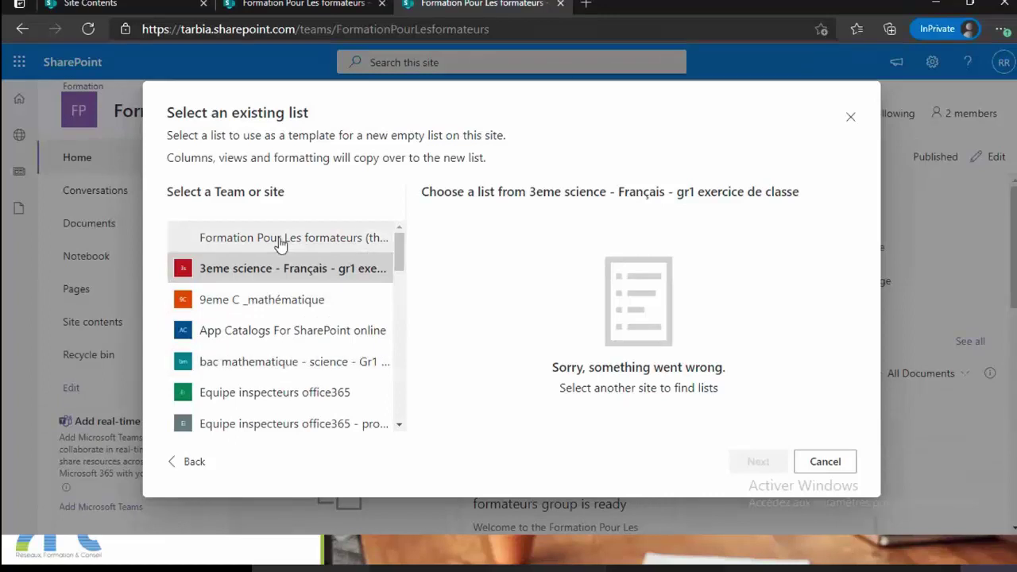
left_click(250, 238)
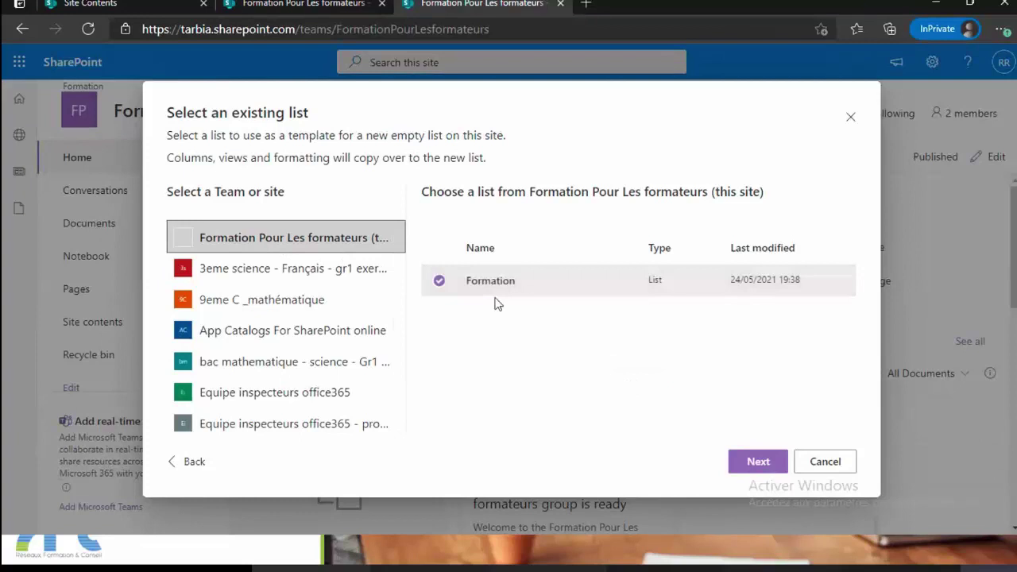
left_click(822, 471)
Start another new list on the site and choose the Work progress tracker template
left_click(278, 163)
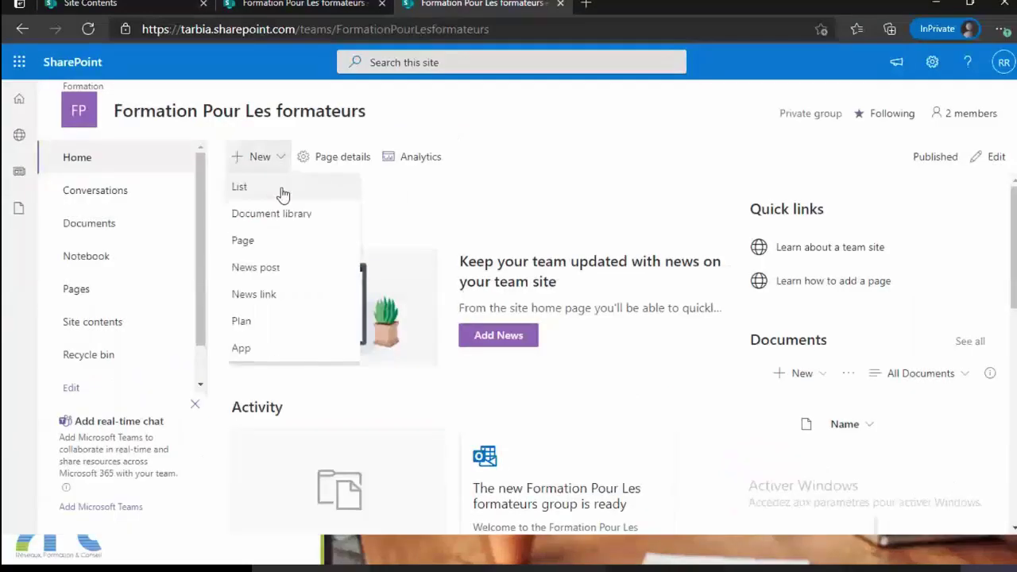
left_click(283, 193)
scroll(662, 359, "down", 1)
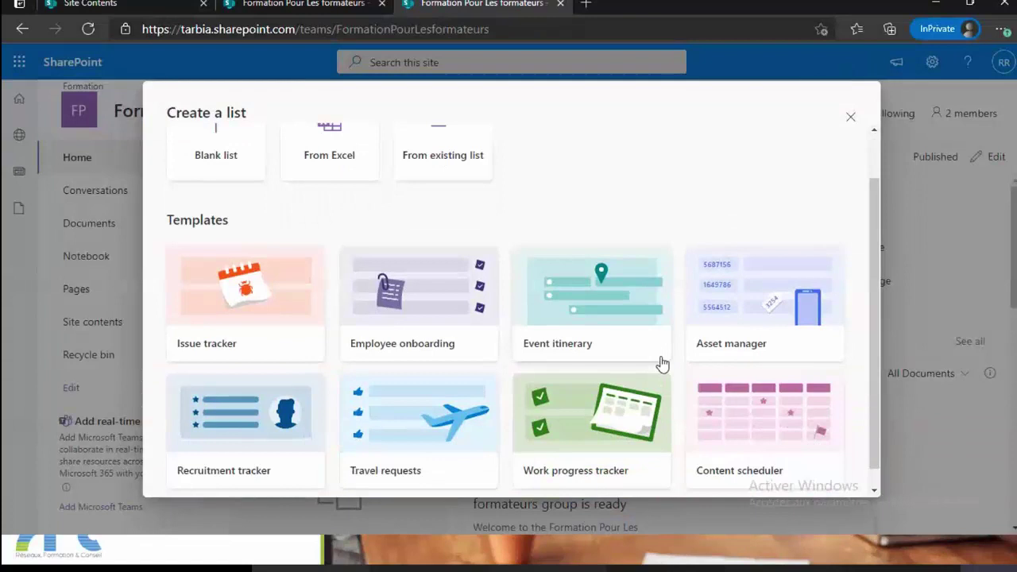
scroll(663, 364, "down", 1)
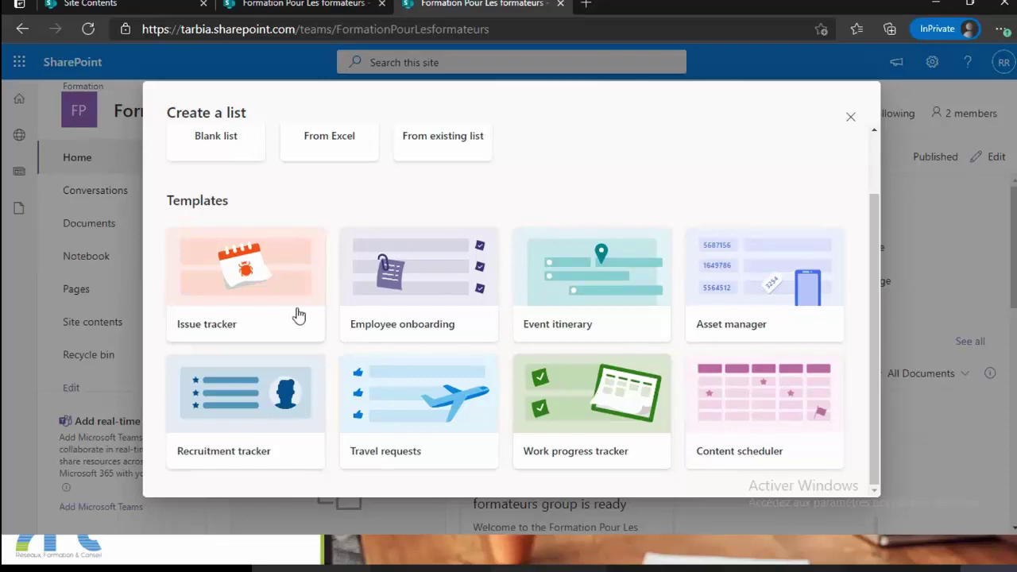
left_click(600, 409)
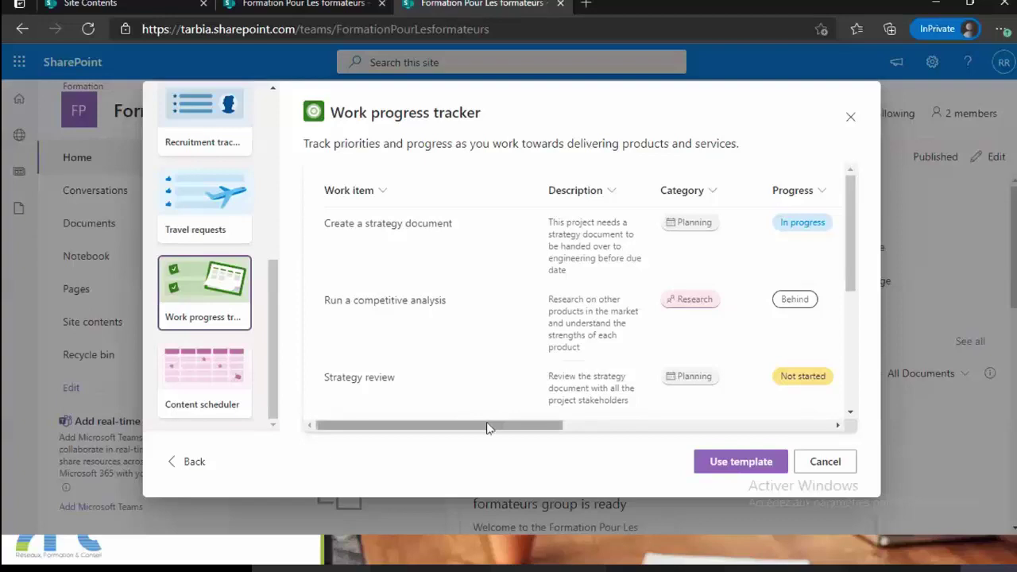
Review the template's columns and create the list as Work progress tracker, shown in the site navigation
scroll(489, 428, "right", 3)
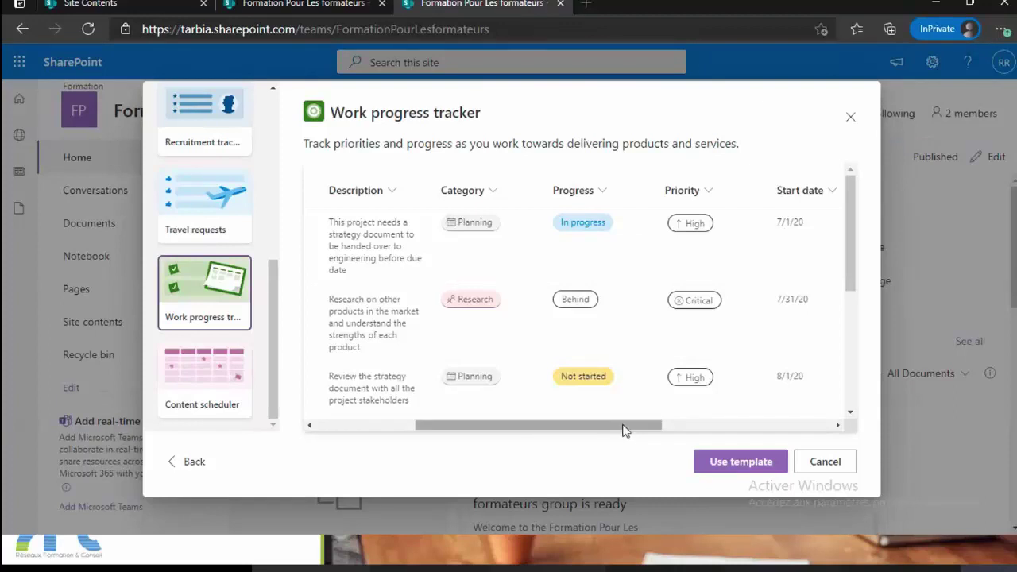
scroll(623, 428, "right", 3)
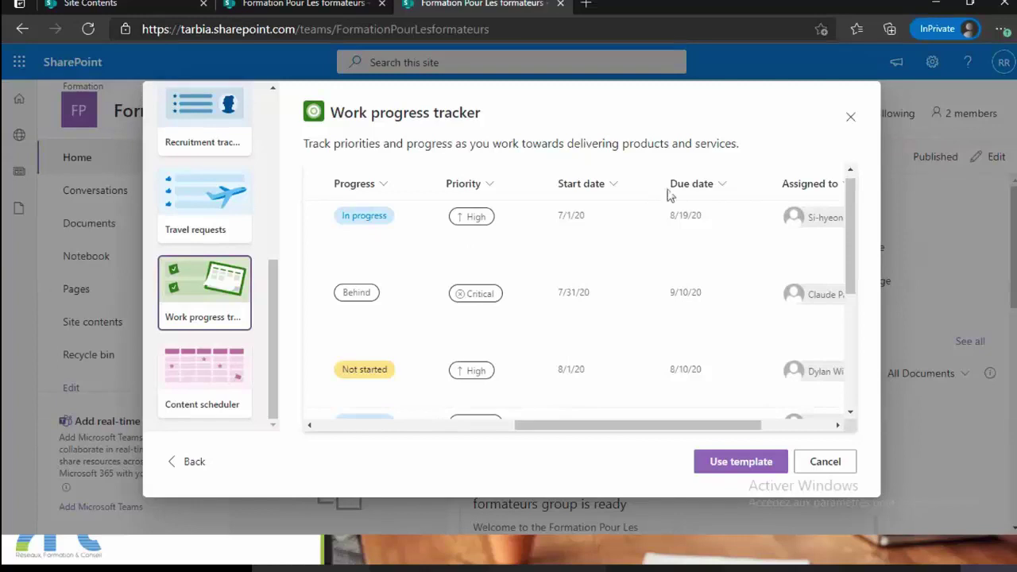
left_click_drag(681, 427, 759, 416)
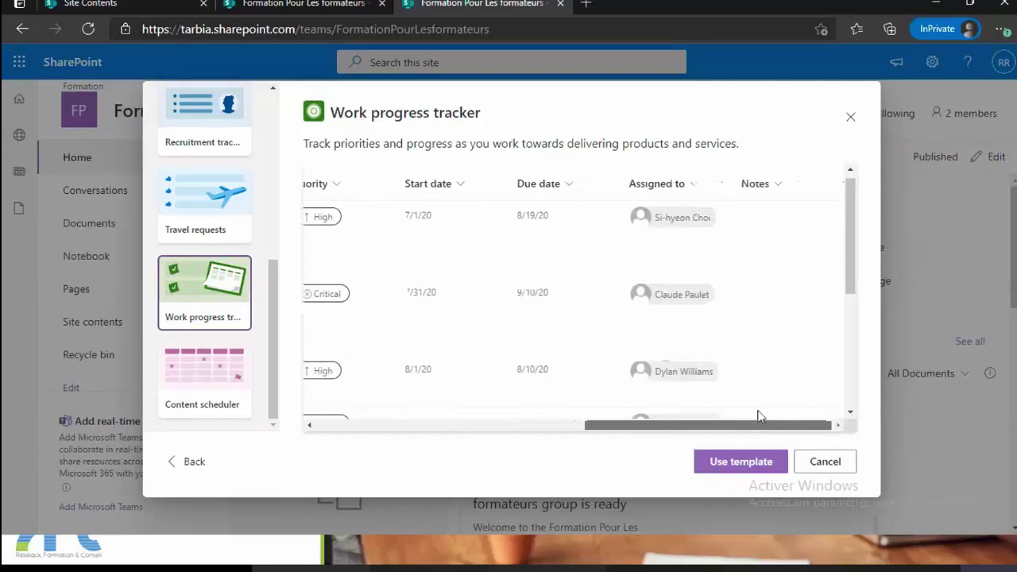
left_click(735, 471)
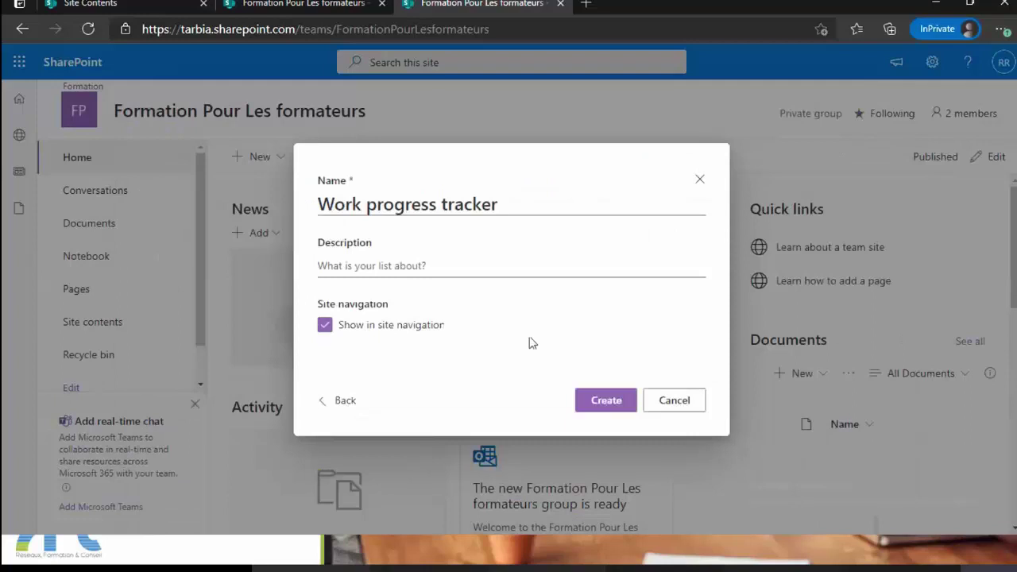
left_click(607, 404)
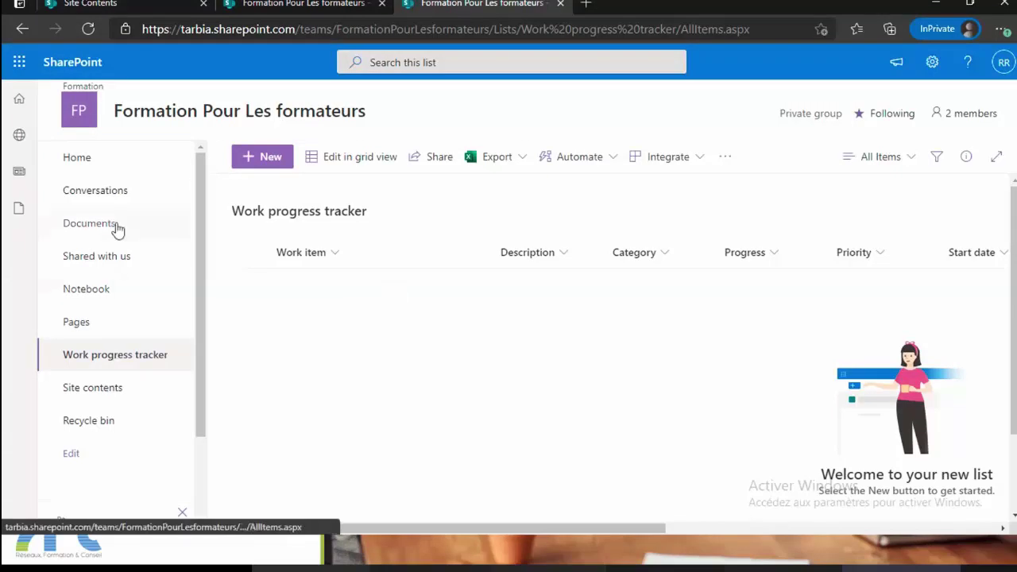
Return to the Formation list and examine its alert title, recipients, delivery method and change type settings
left_click(94, 85)
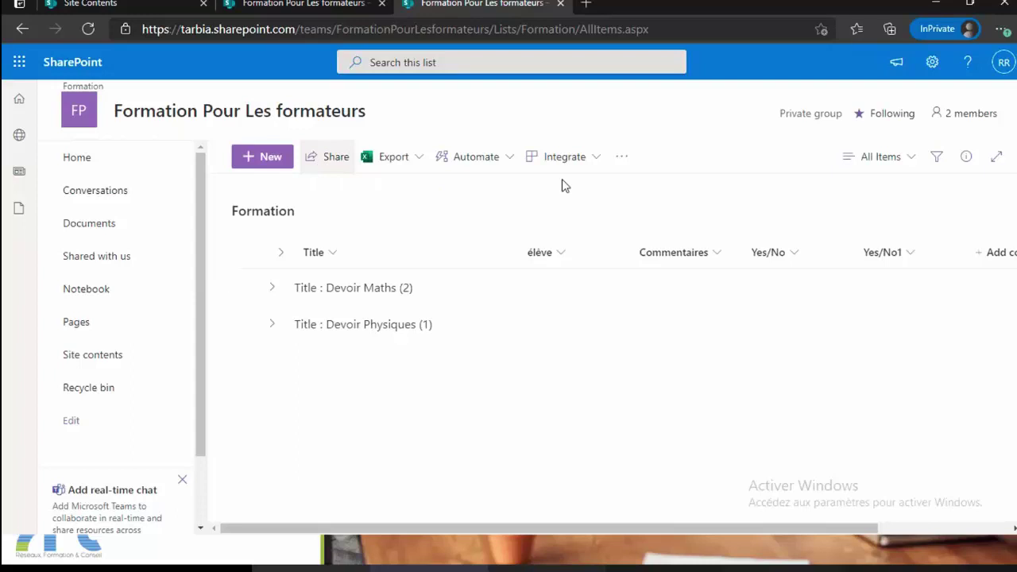
left_click(624, 159)
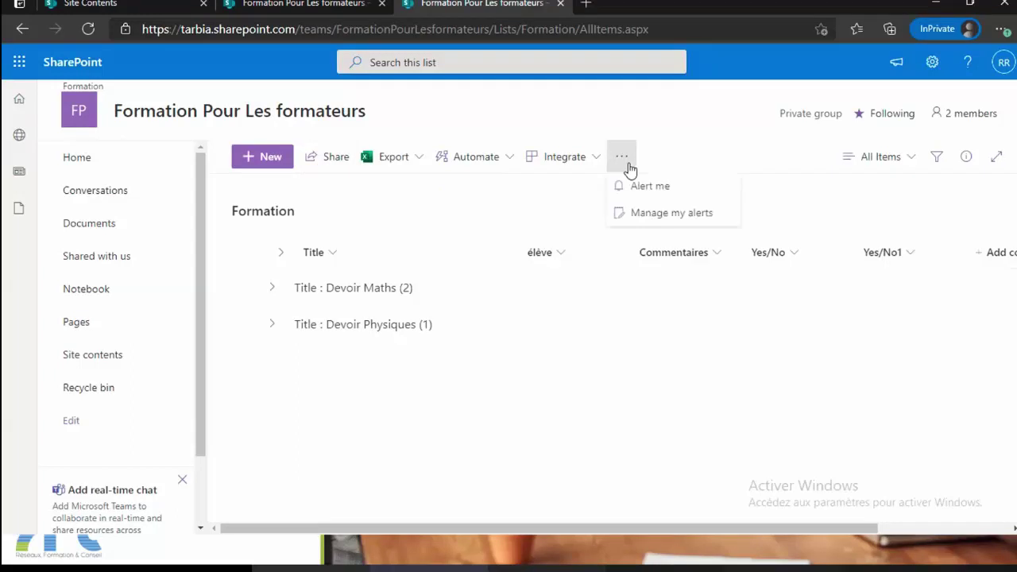
left_click(644, 190)
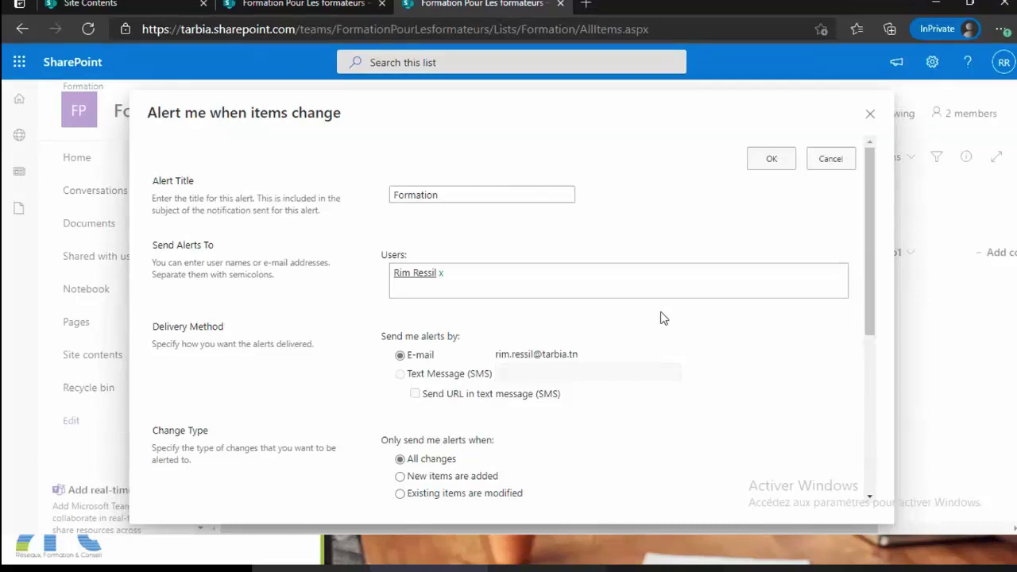
scroll(664, 318, "down", 1)
scroll(663, 318, "down", 1)
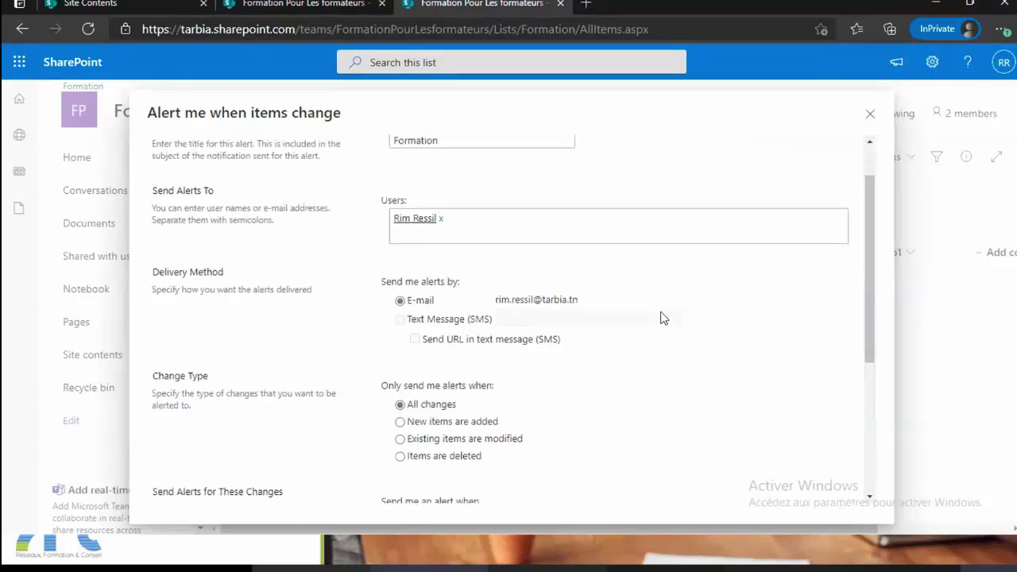
scroll(499, 213, "up", 2)
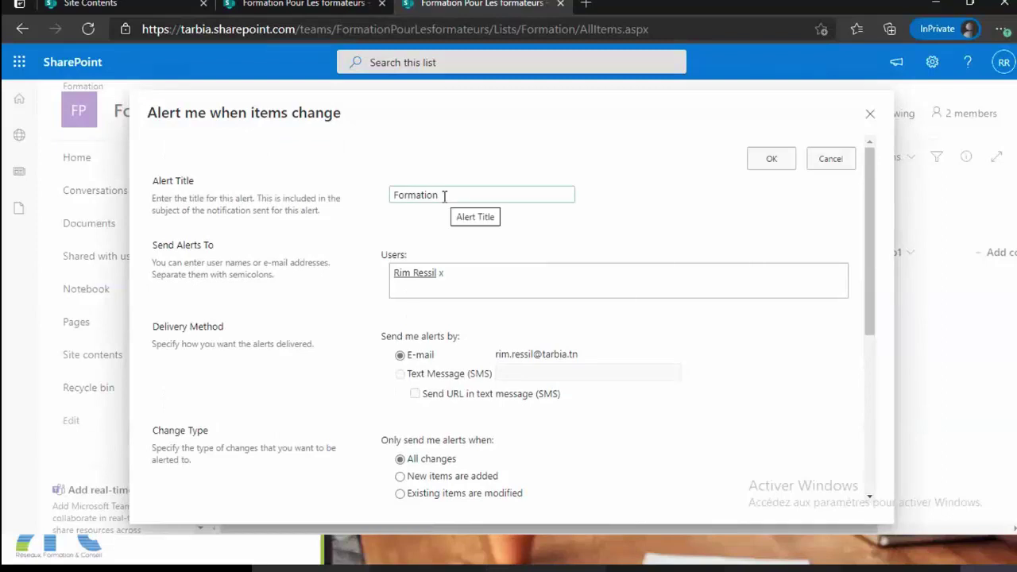
left_click(869, 119)
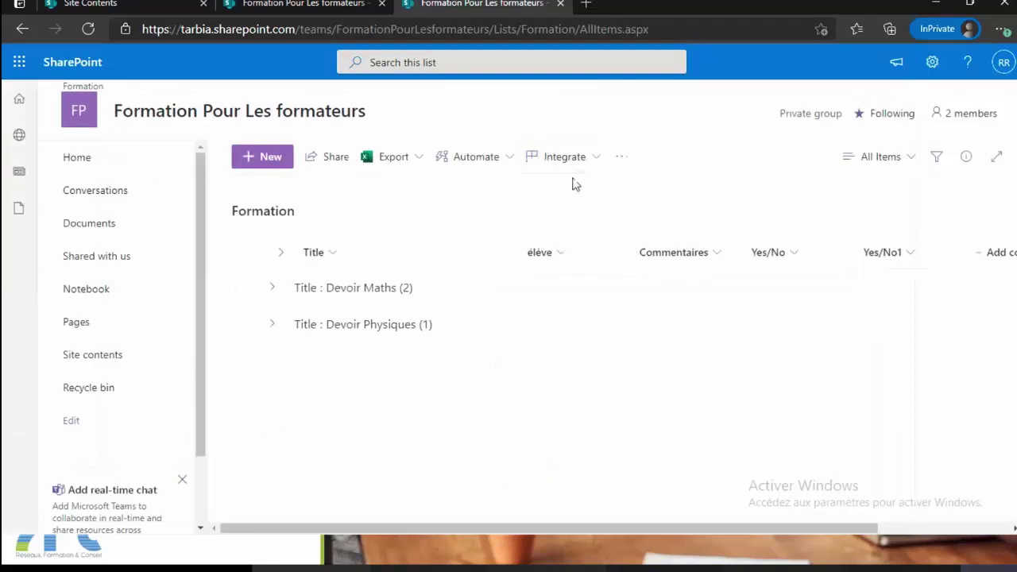
Examine the recipient field of a new Formation list alert and close the alert without saving
left_click(624, 163)
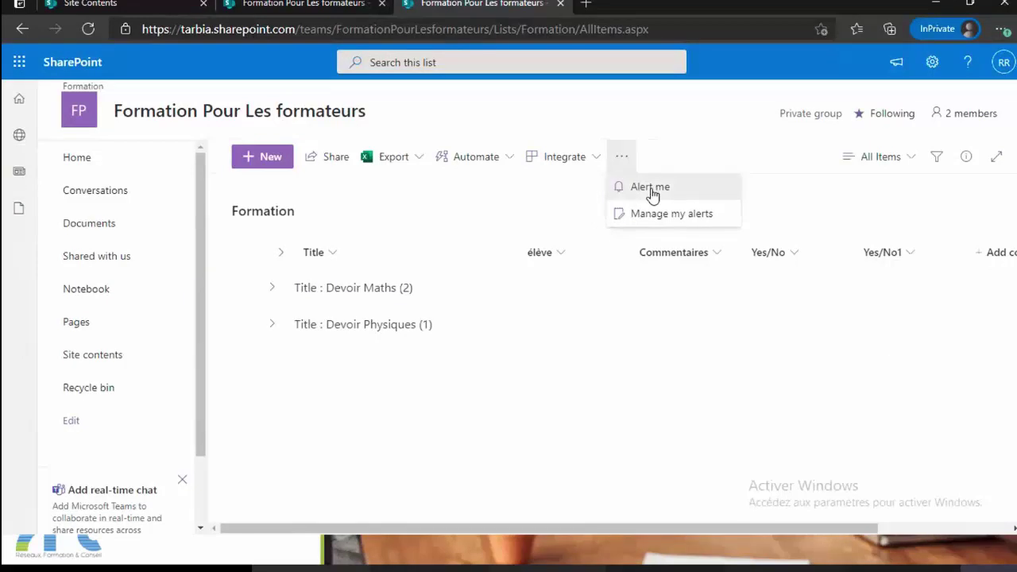
left_click(651, 189)
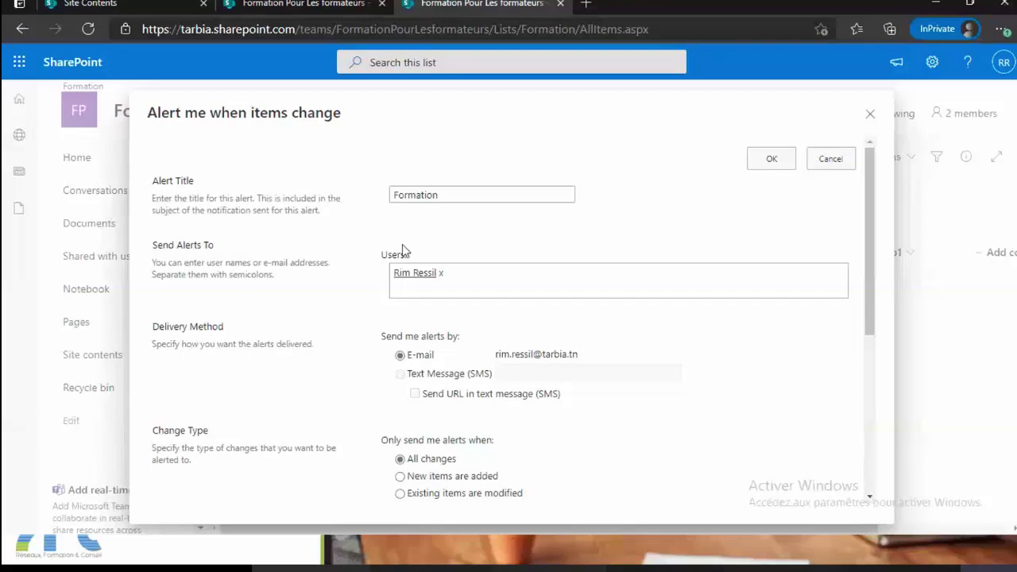
left_click(450, 275)
left_click(465, 273)
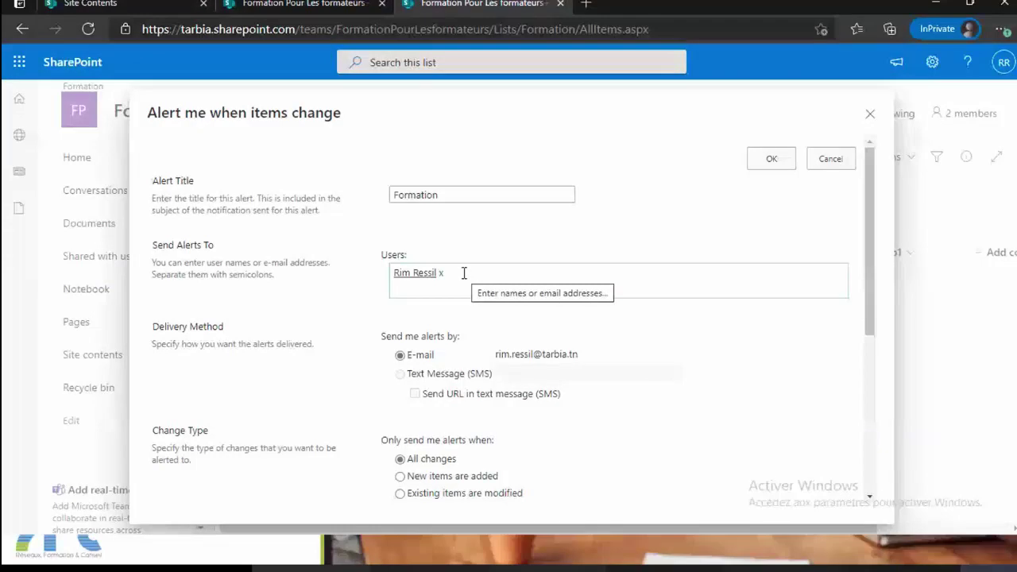
left_click(464, 273)
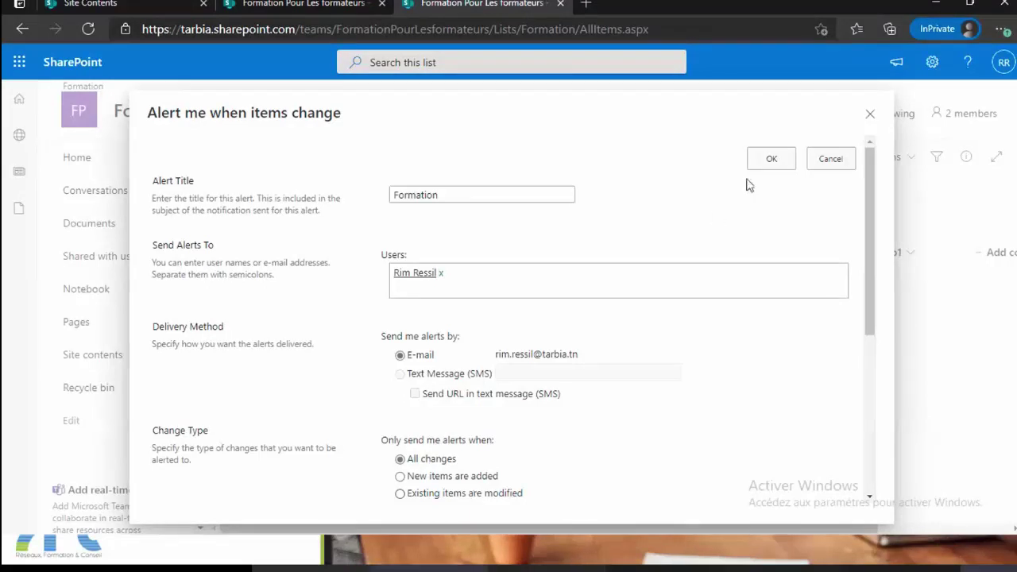
left_click(870, 116)
Examine the triggers offered for a notification rule on the Formation list
left_click(509, 161)
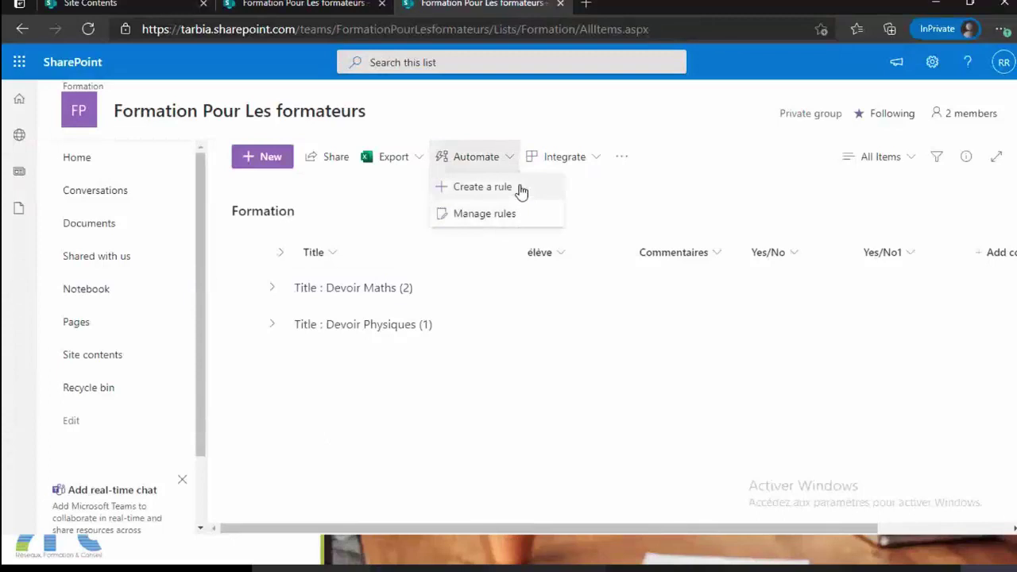
left_click(520, 189)
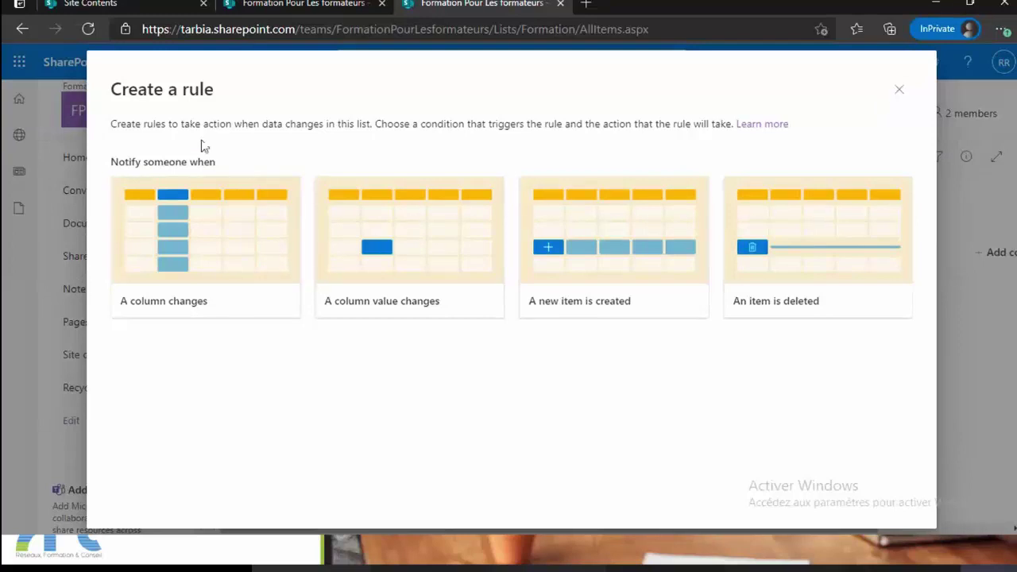
left_click(895, 89)
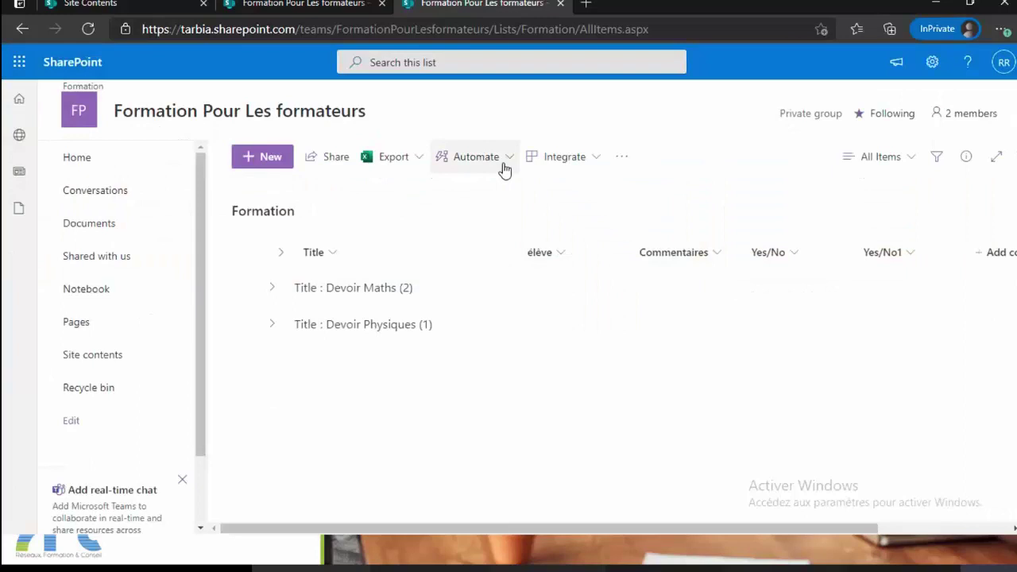
Start a notification rule for column value changes, using the élève column with the condition "is"
left_click(504, 170)
left_click(501, 198)
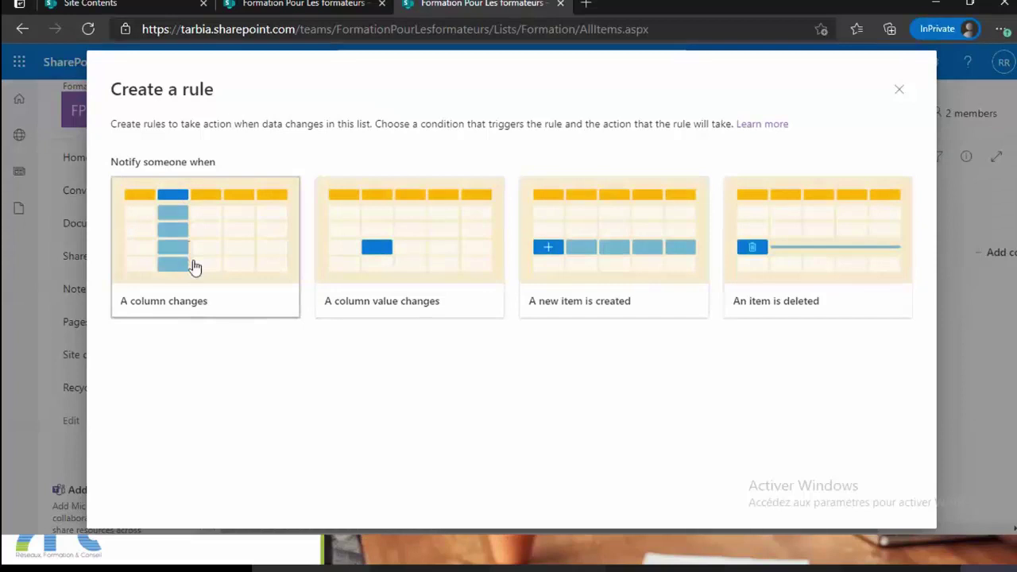
left_click(398, 262)
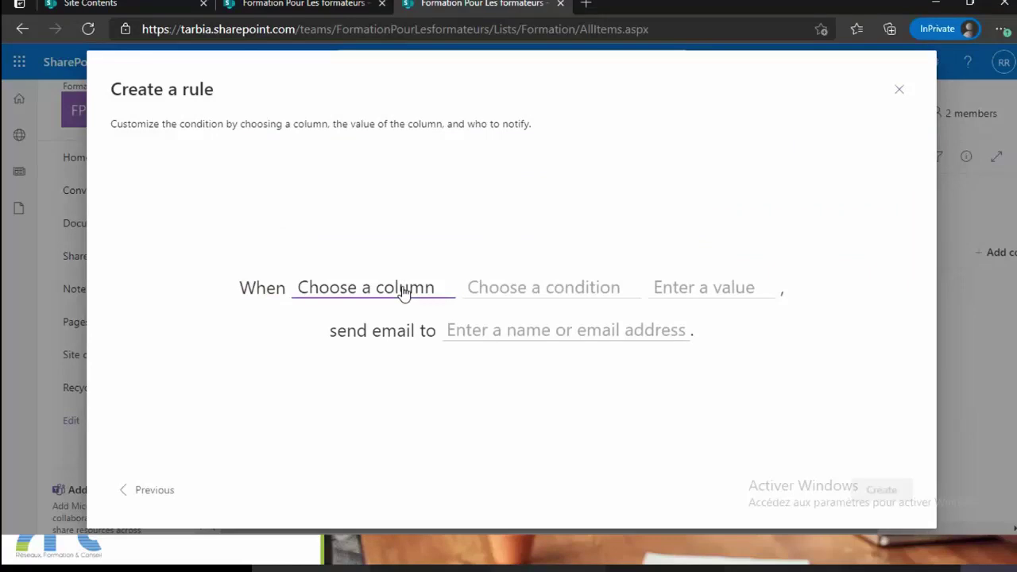
left_click(403, 292)
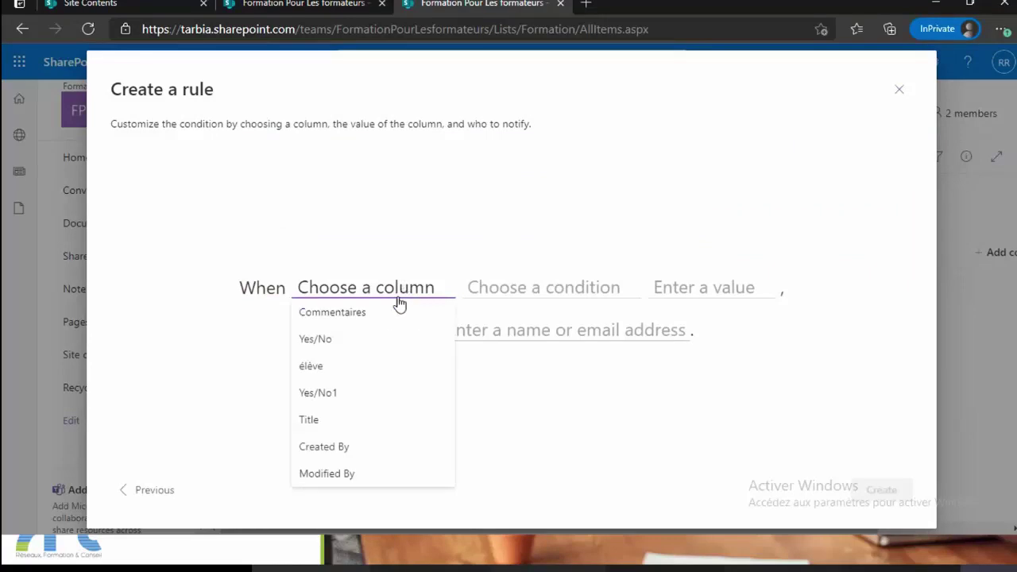
left_click(356, 377)
left_click(524, 295)
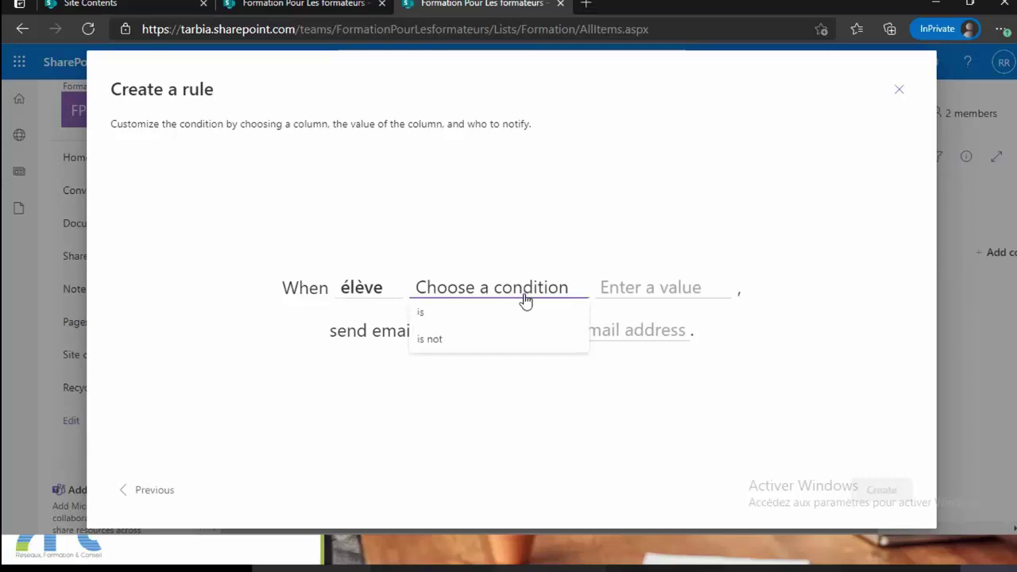
left_click(509, 314)
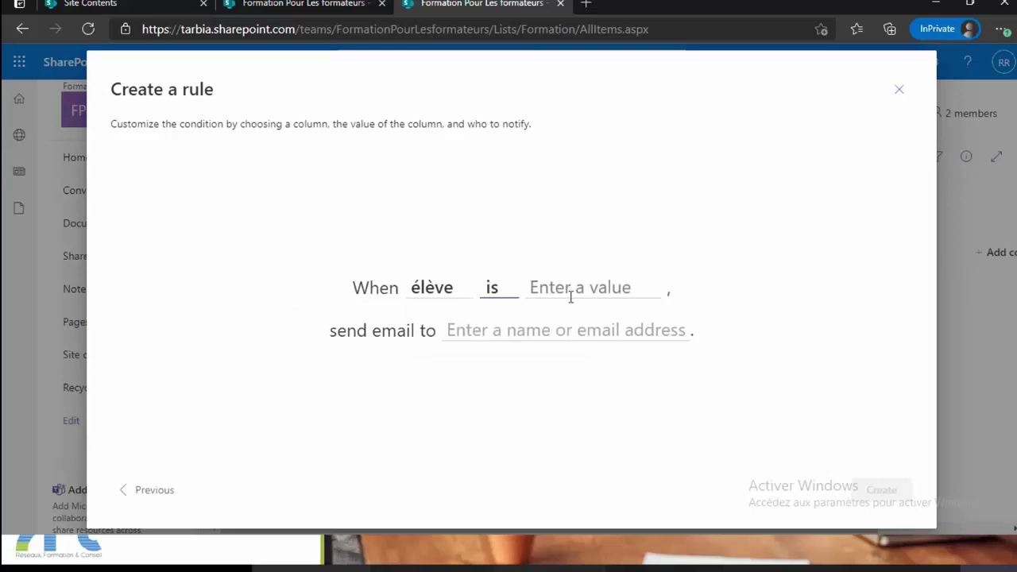
Choose a person as the élève value, examine the suggested email recipients, and close the rule without creating it
left_click(576, 291)
type("ra")
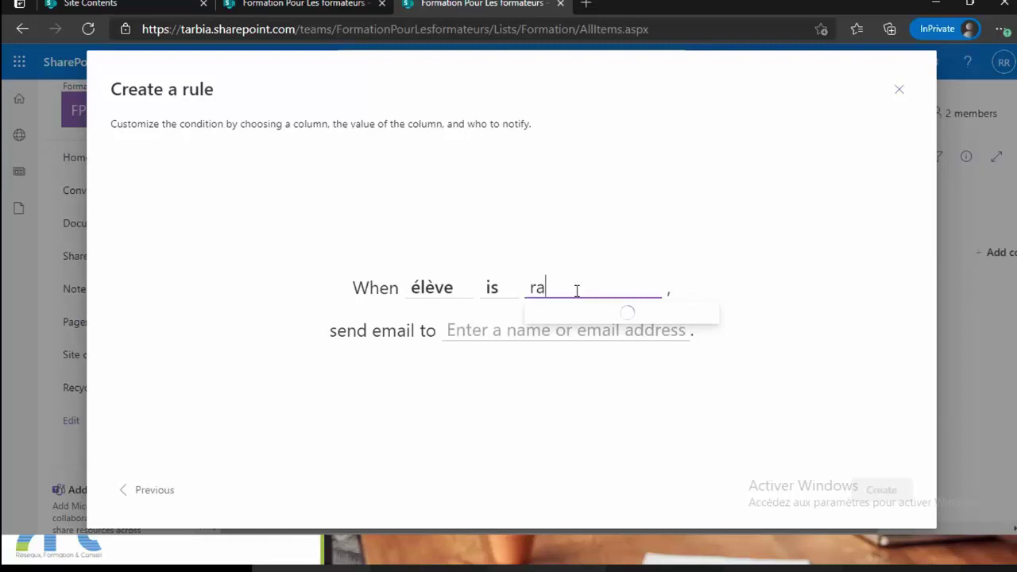
type("d")
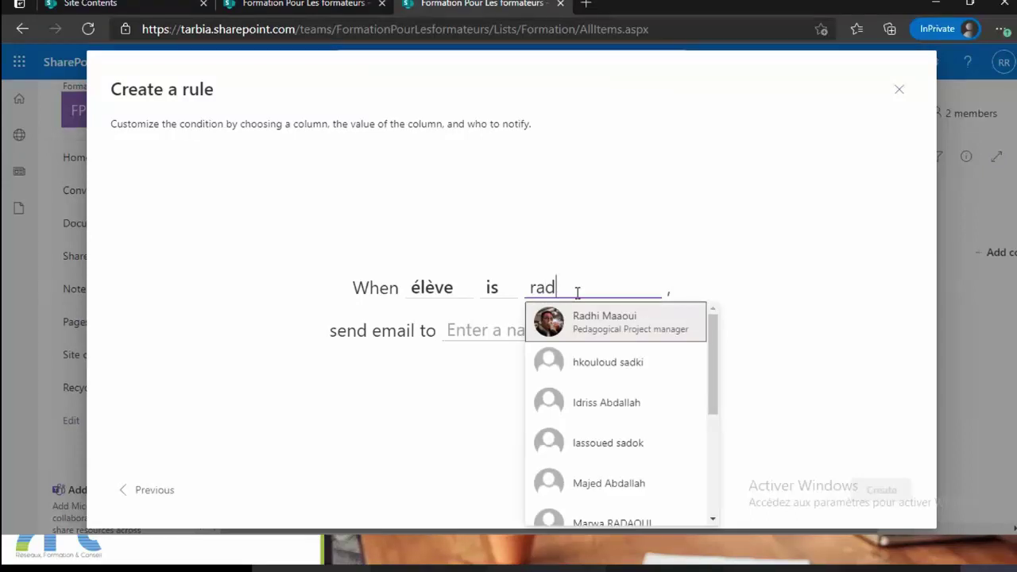
left_click(591, 335)
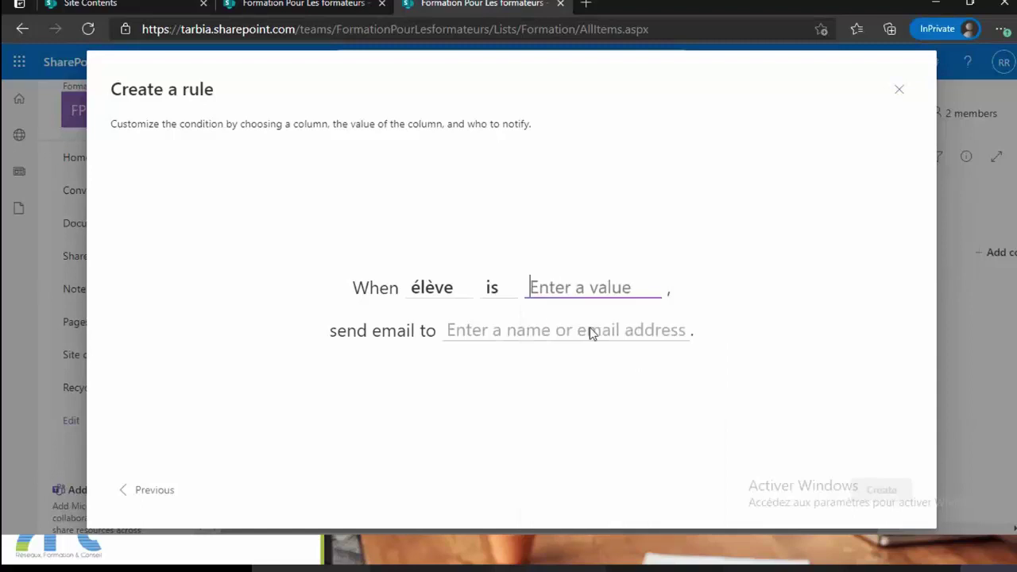
left_click(469, 334)
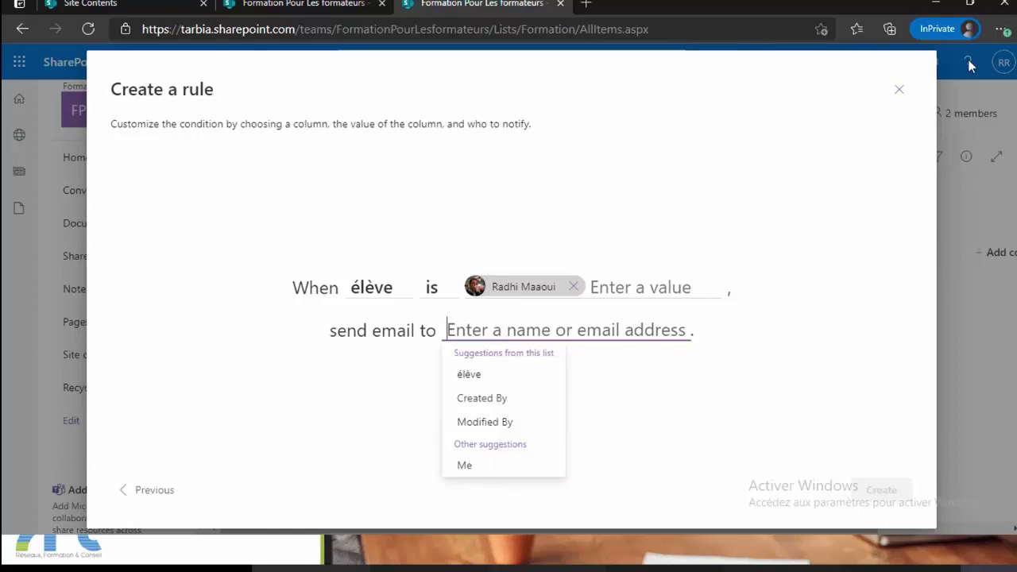
left_click(900, 91)
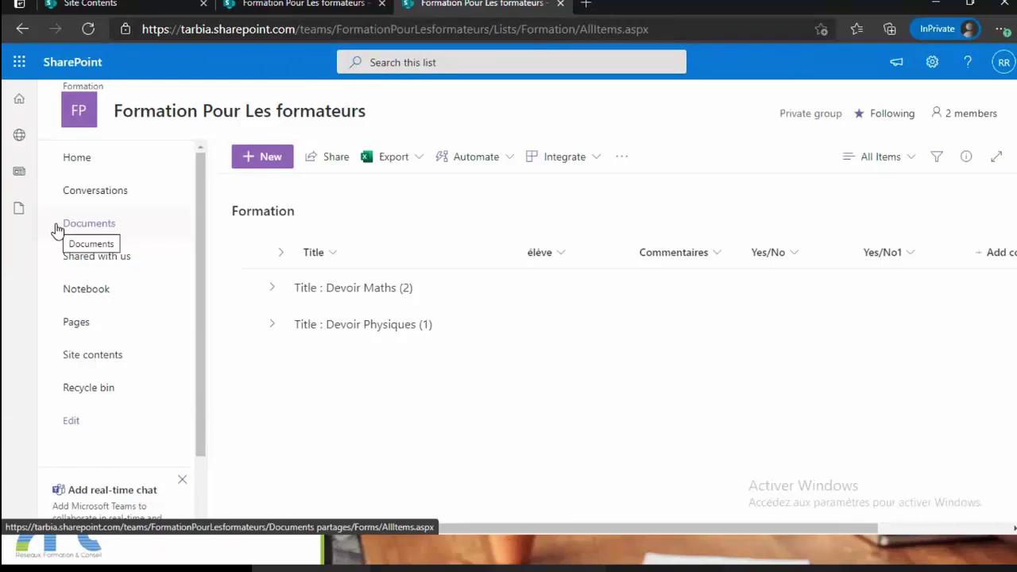
Create a private team site named test22 from the SharePoint start page, without adding other owners or members
left_click(144, 10)
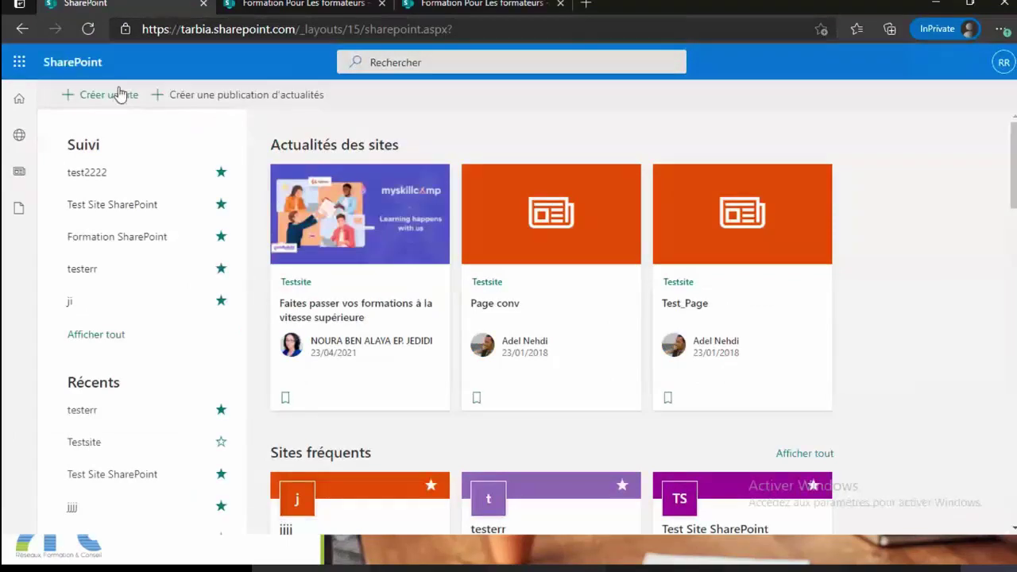
left_click(119, 94)
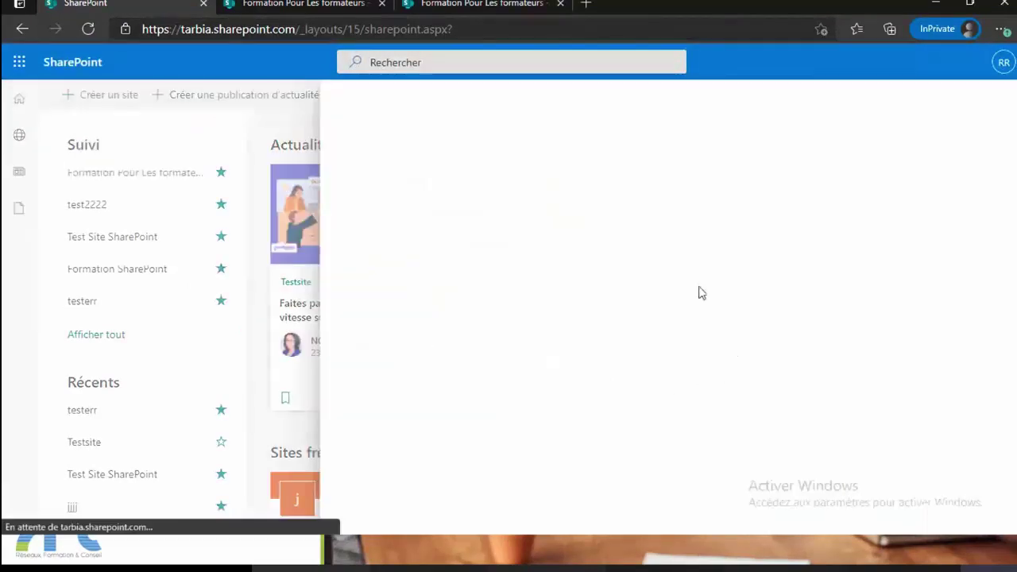
left_click(586, 288)
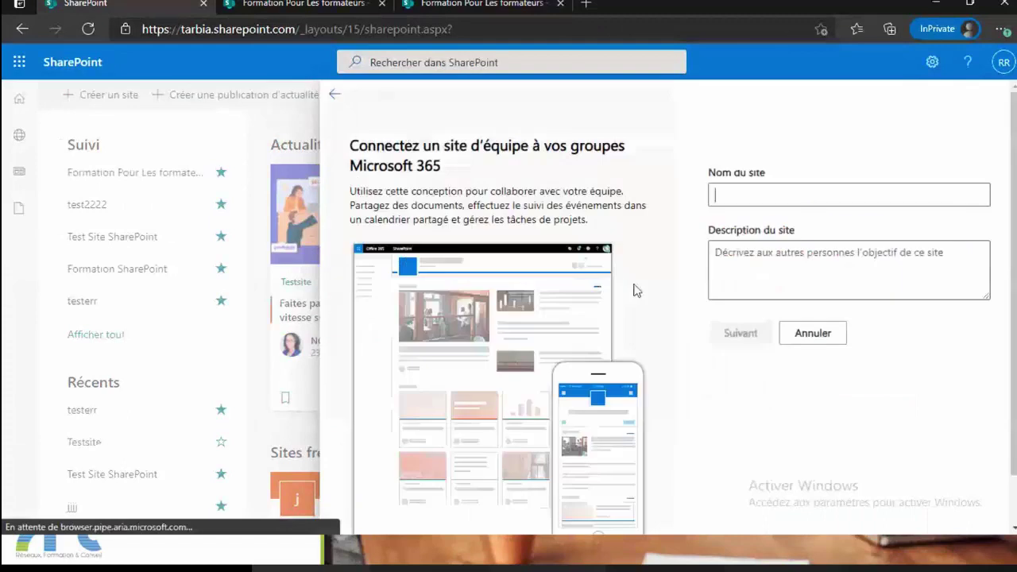
left_click(837, 191)
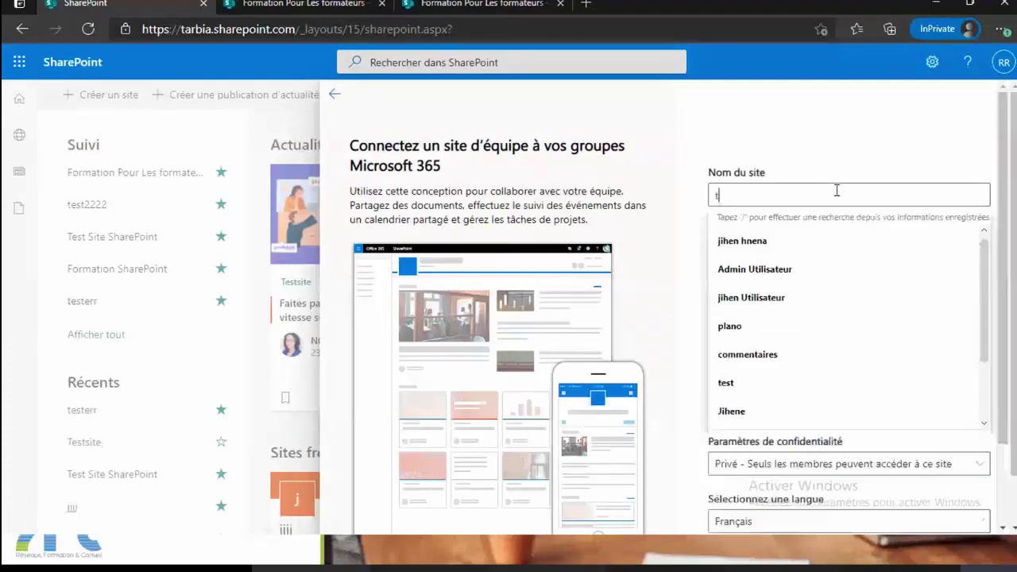
type("test2")
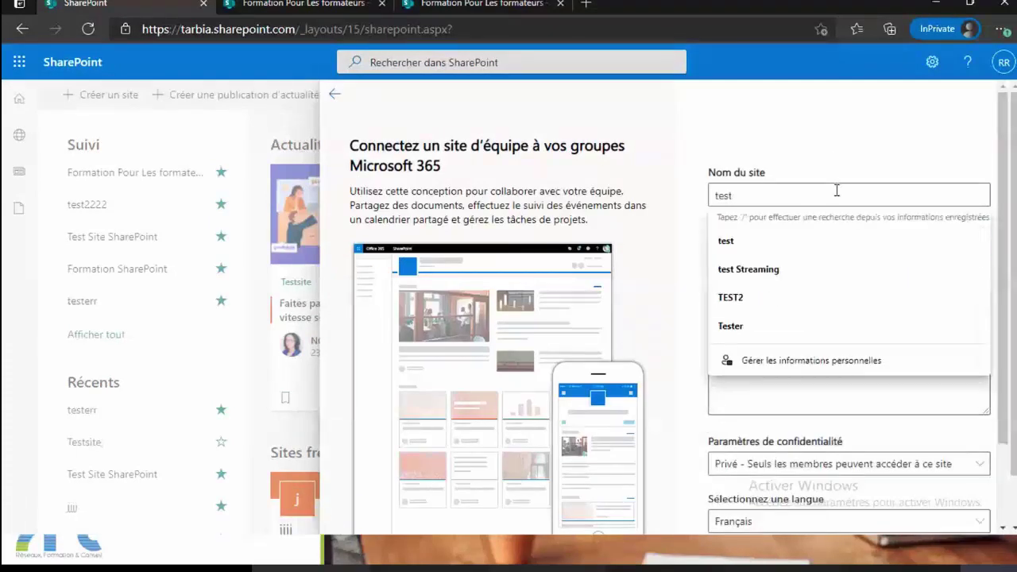
scroll(843, 342, "down", 2)
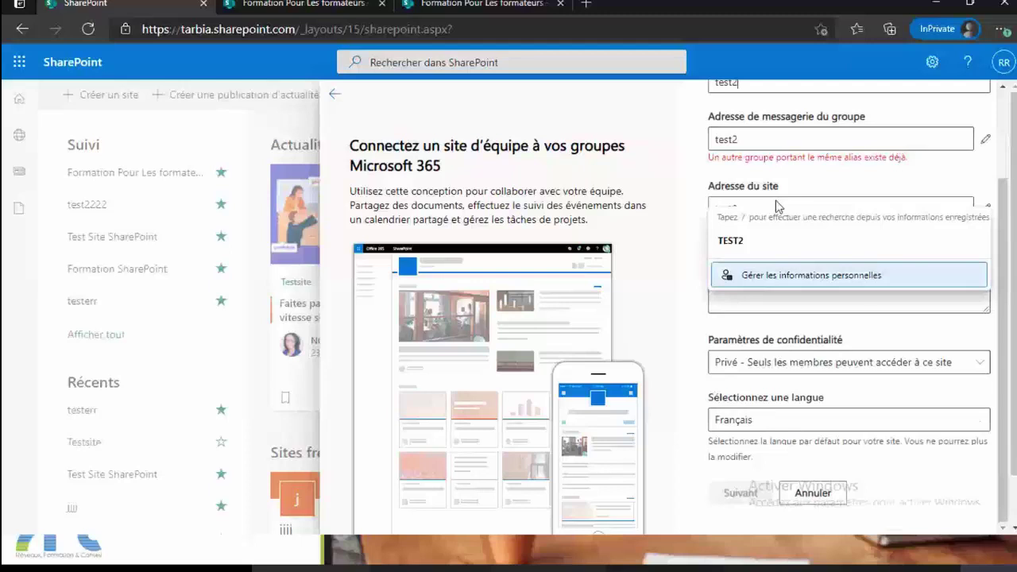
scroll(776, 207, "up", 2)
type("2")
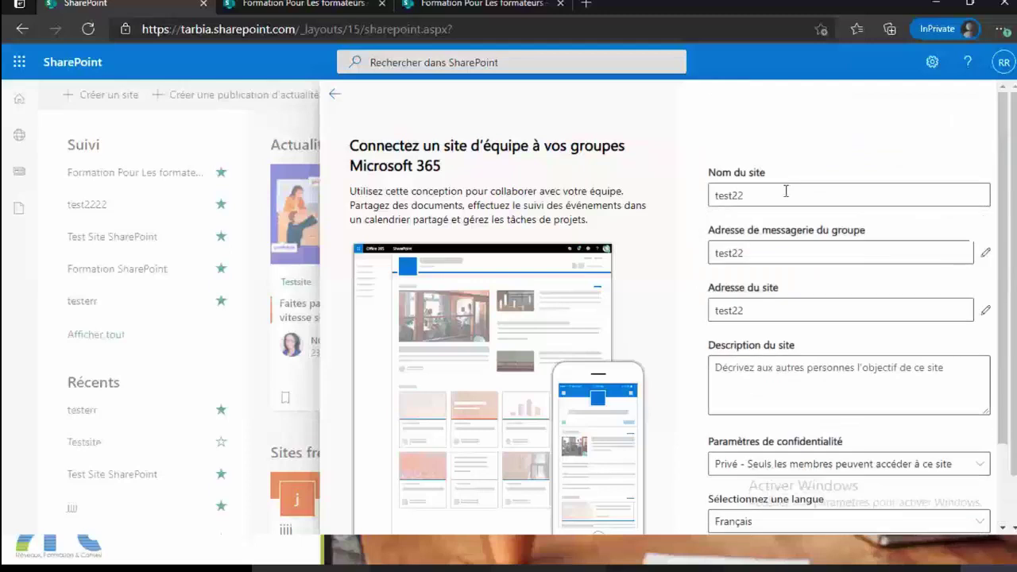
scroll(835, 368, "down", 2)
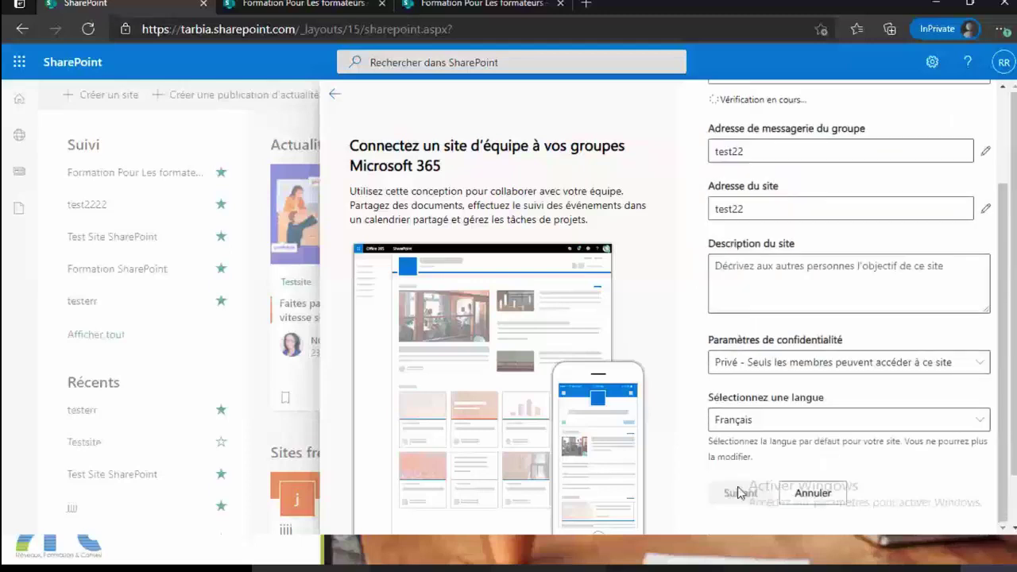
left_click(739, 554)
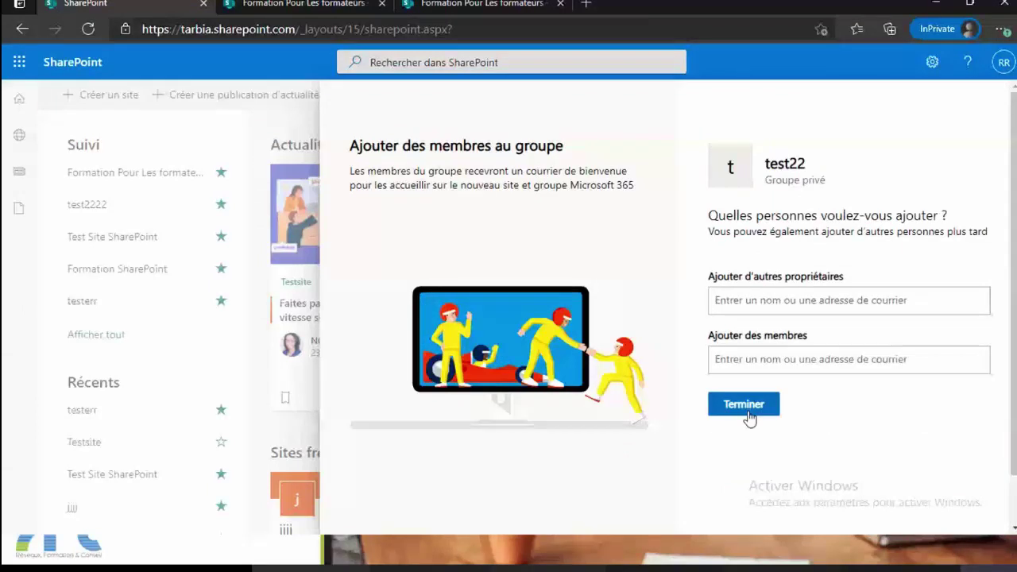
left_click(747, 407)
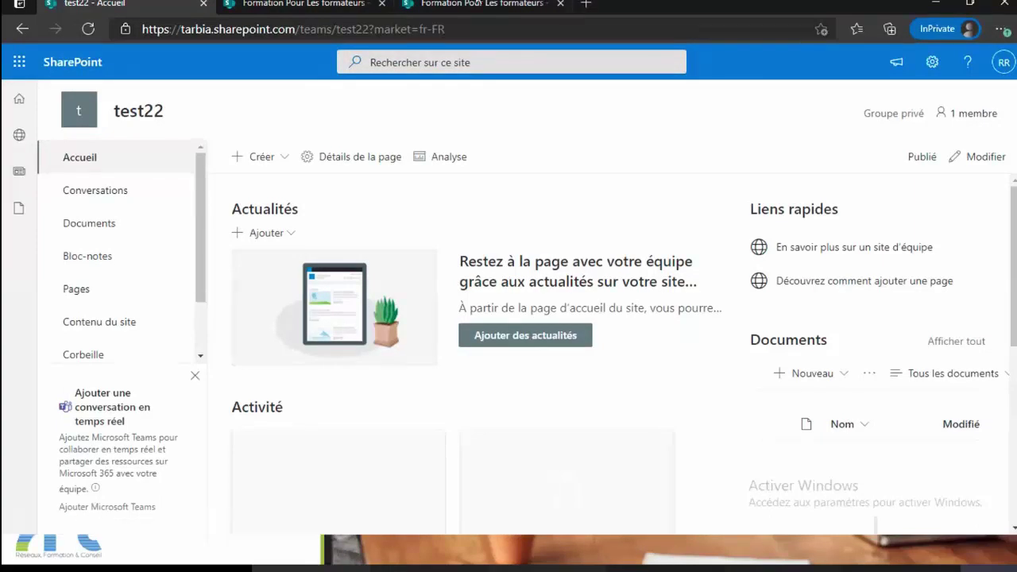
Return to the SharePoint start page and look up search suggestions for "Te"
left_click(75, 66)
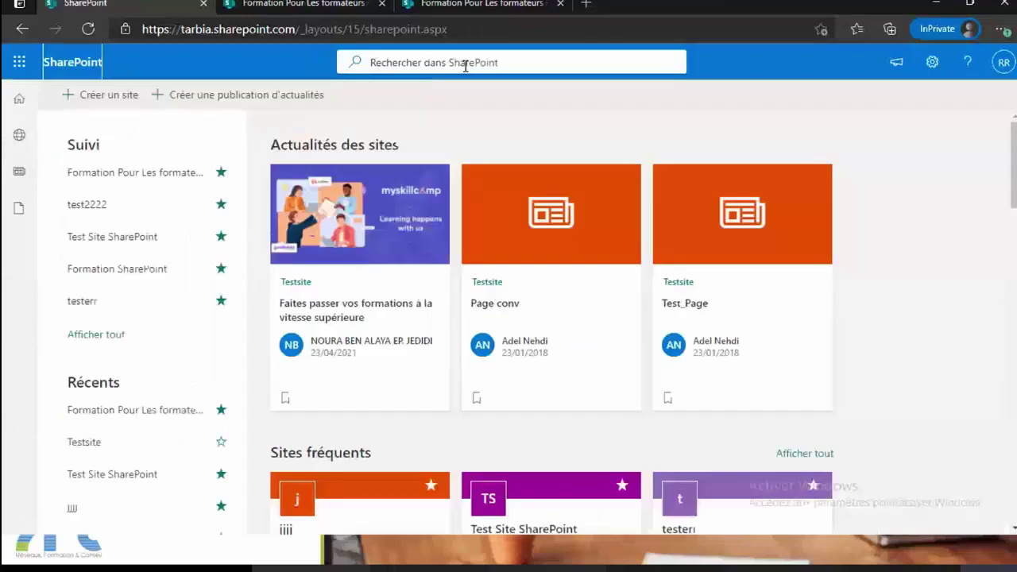
left_click(465, 63)
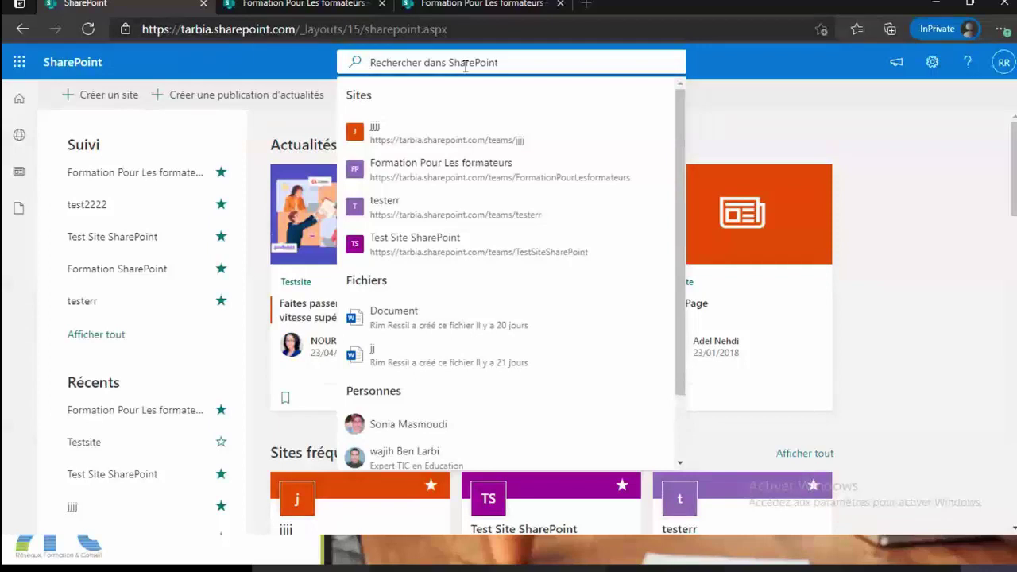
type("Te")
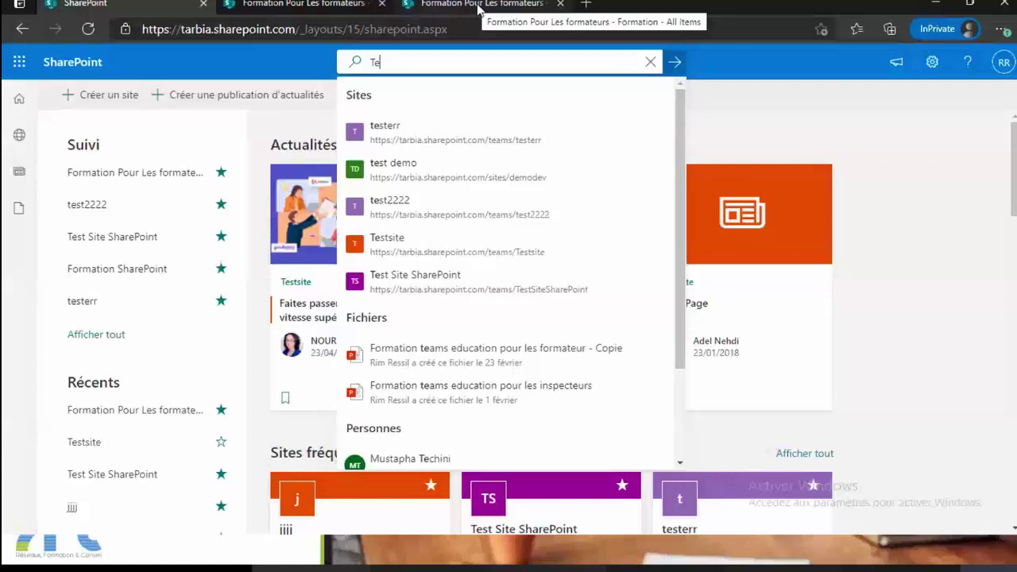
Create a folder named Formation in the Documents library of the Formation Pour Les formateurs site
left_click(479, 8)
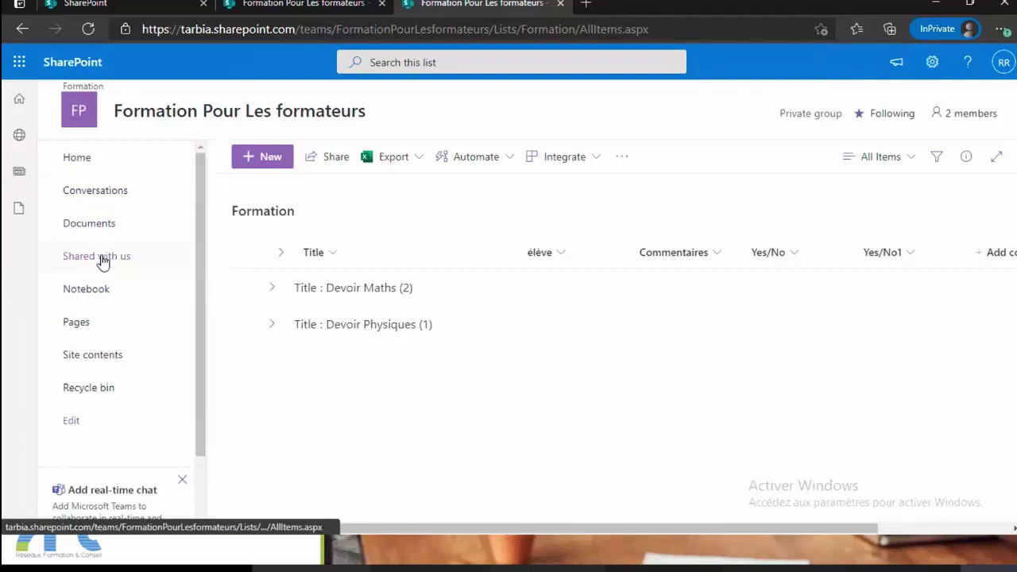
left_click(89, 224)
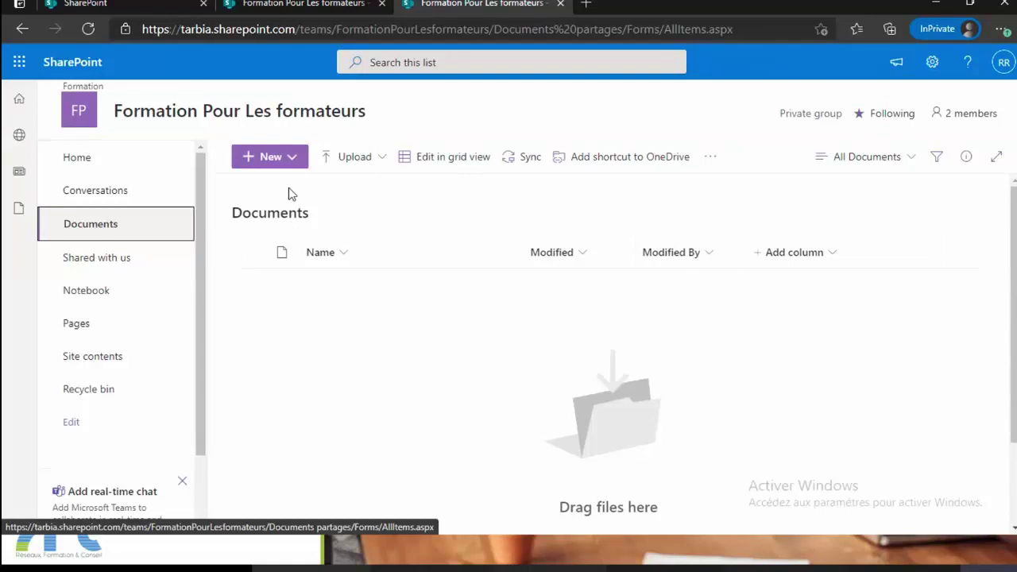
left_click(294, 163)
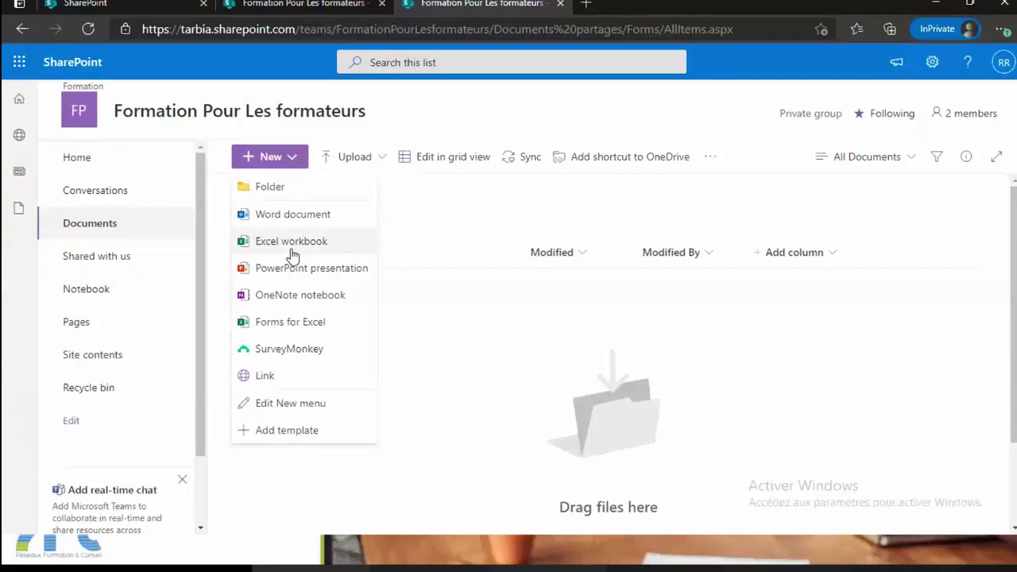
left_click(275, 189)
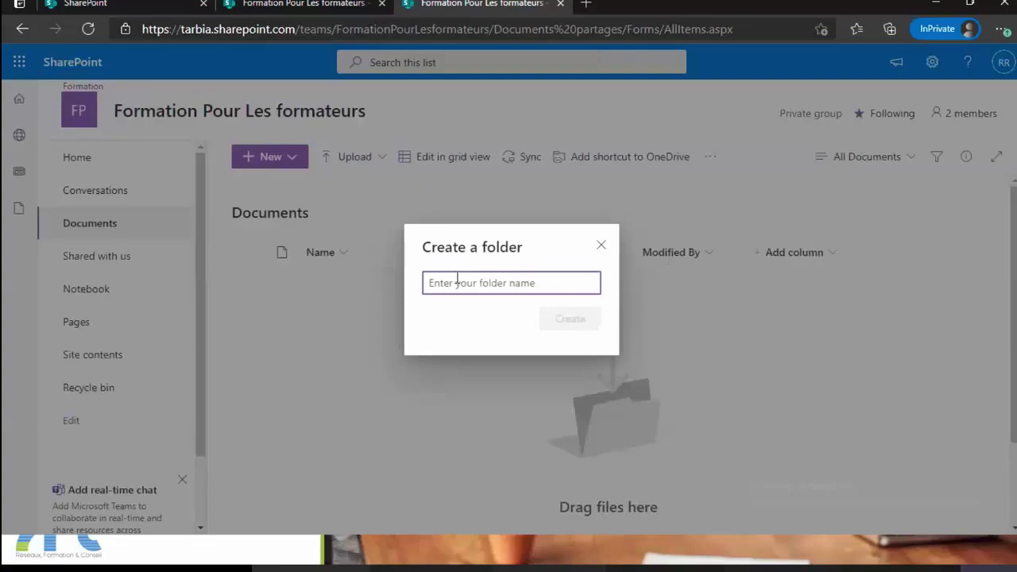
type("F")
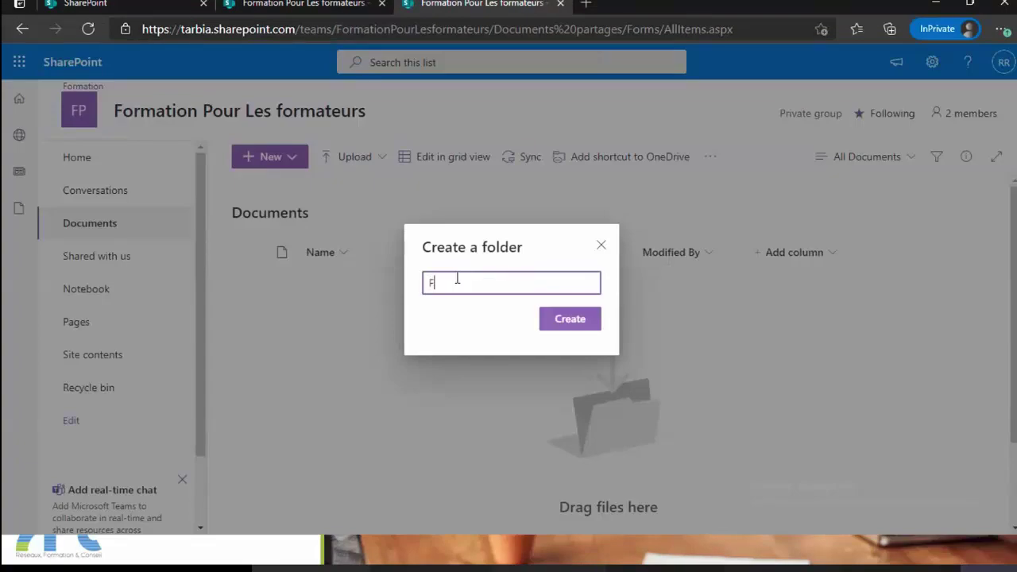
type("ormat")
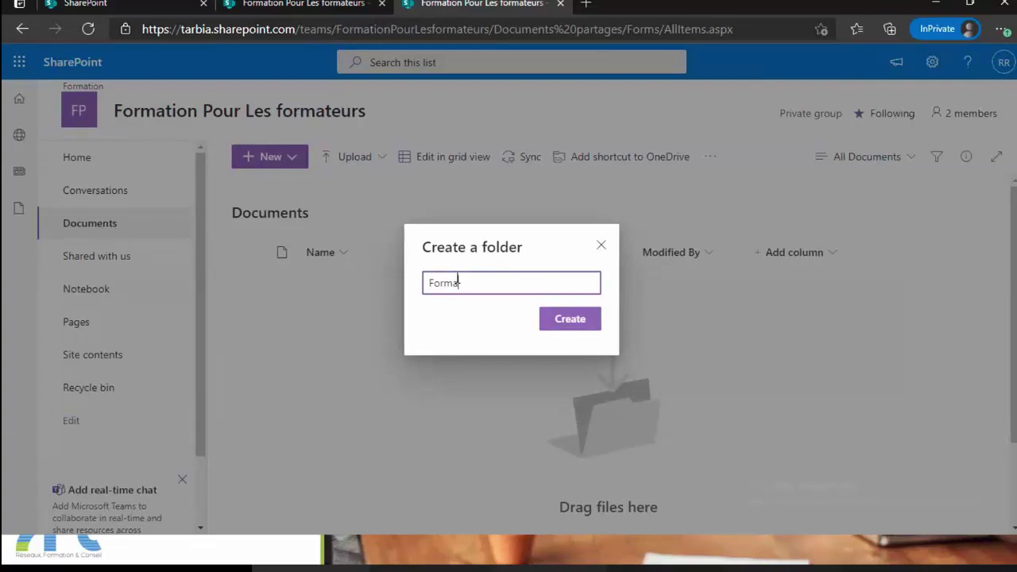
type("ion")
left_click(561, 318)
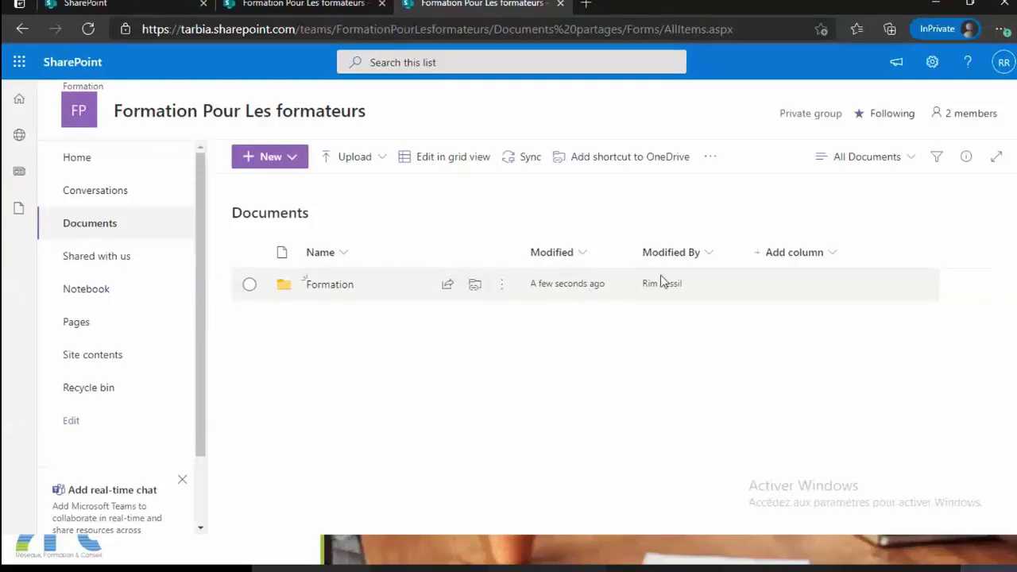
Show the Created and Created By columns in the Documents library view
mouse_move(688, 290)
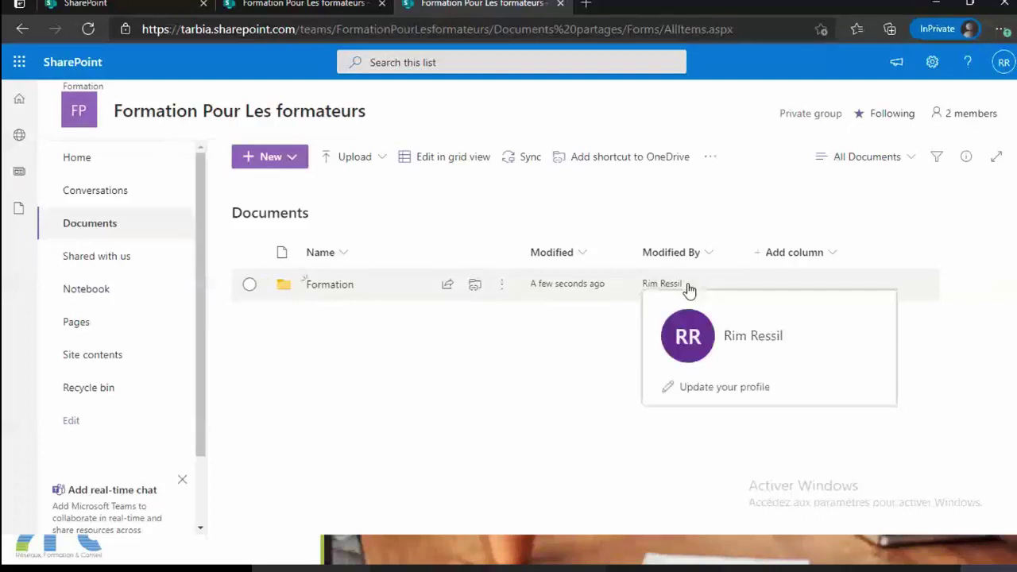
left_click(793, 265)
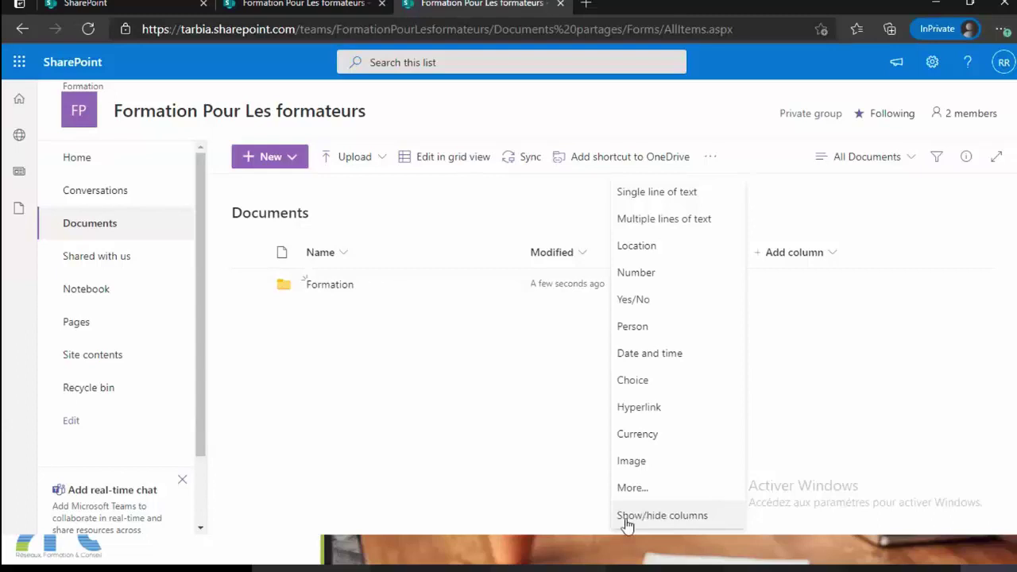
left_click(672, 516)
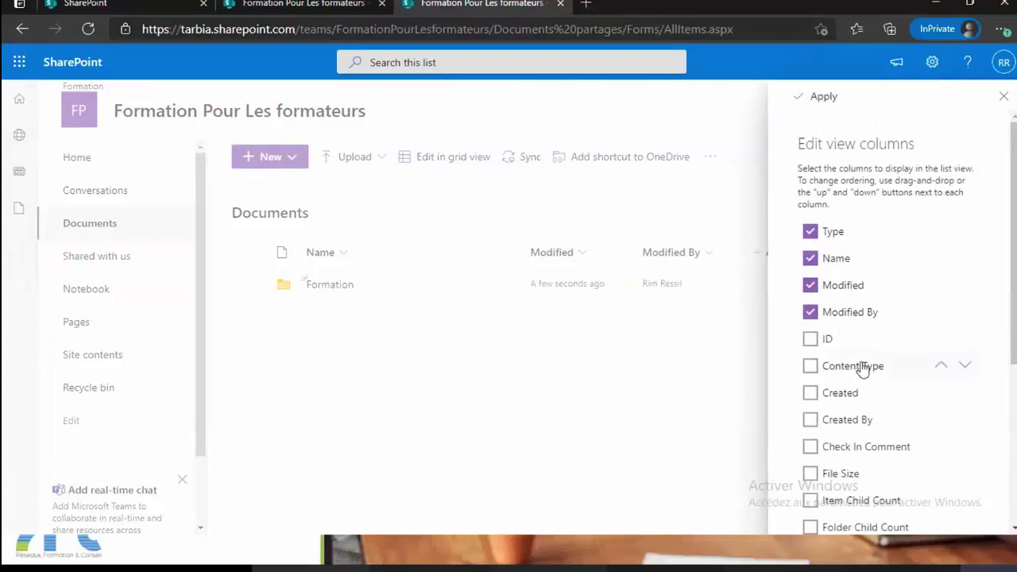
scroll(849, 364, "down", 1)
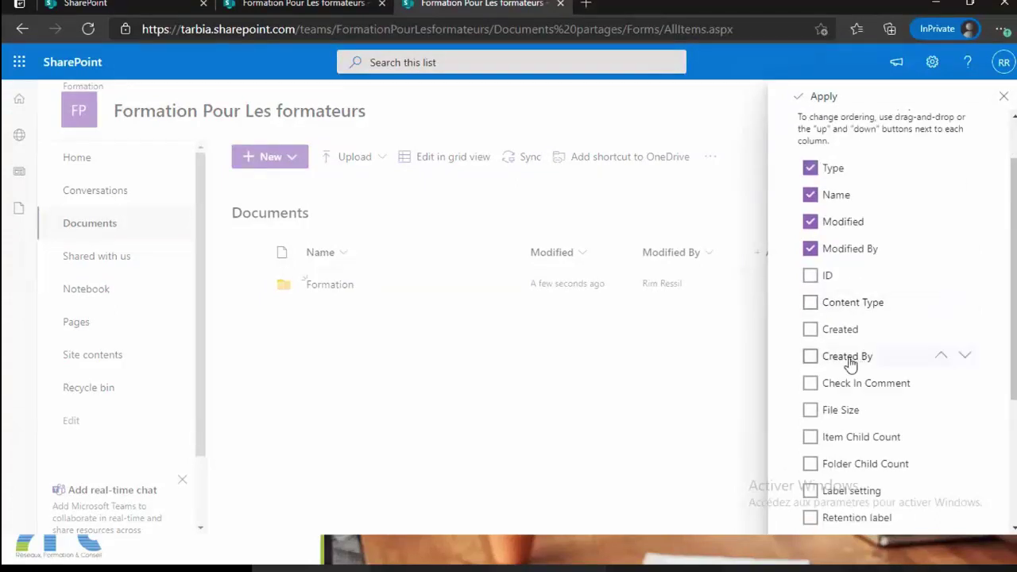
left_click(813, 334)
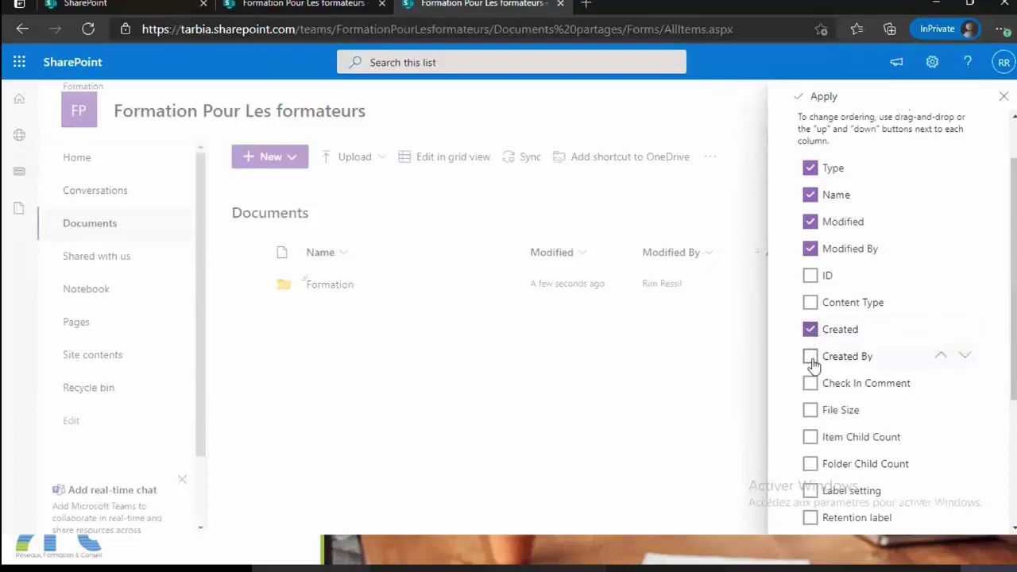
left_click(810, 358)
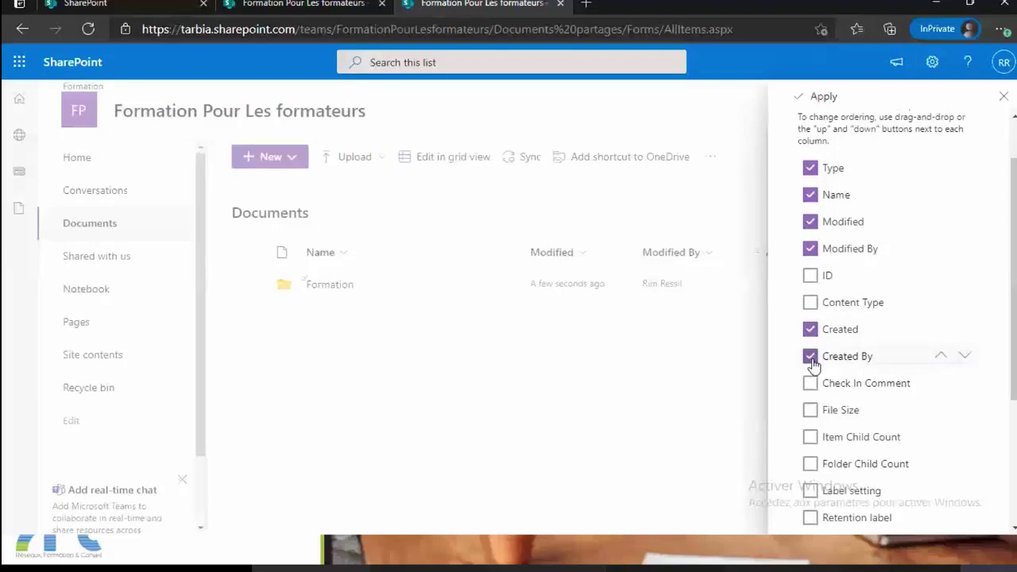
left_click(812, 97)
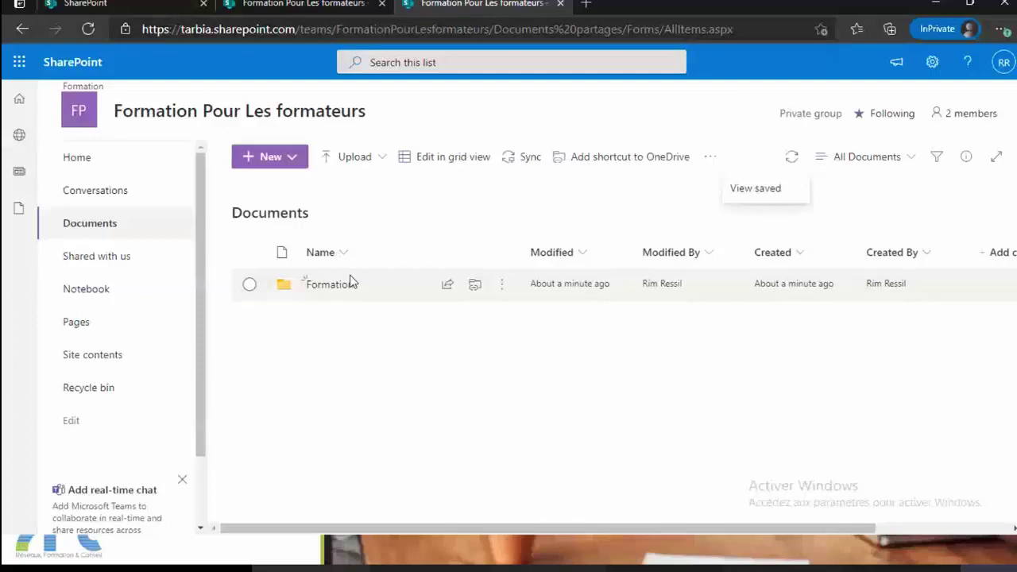
Examine the upload options of the Documents library and switch the library to grid view editing
left_click(381, 160)
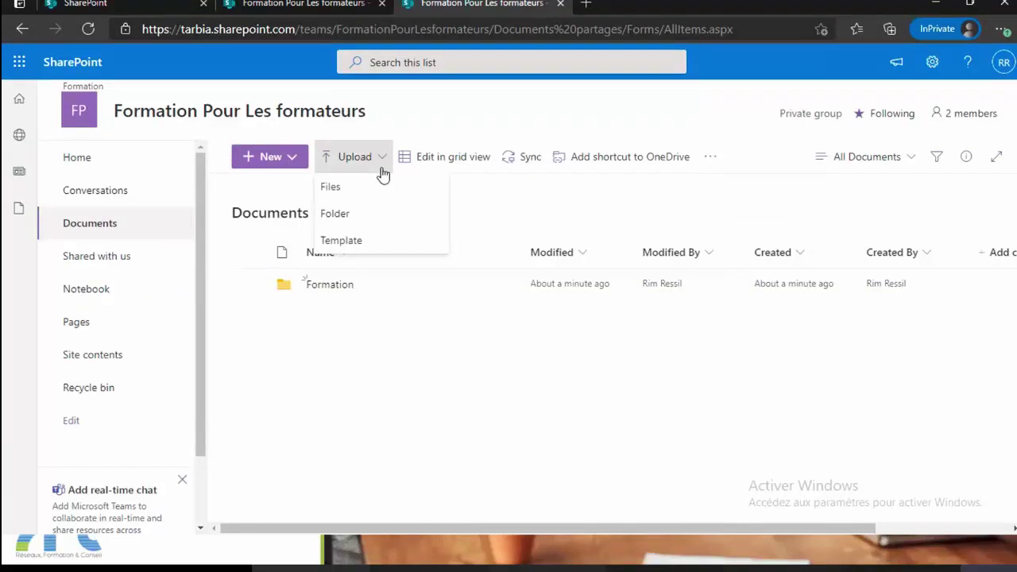
left_click(458, 190)
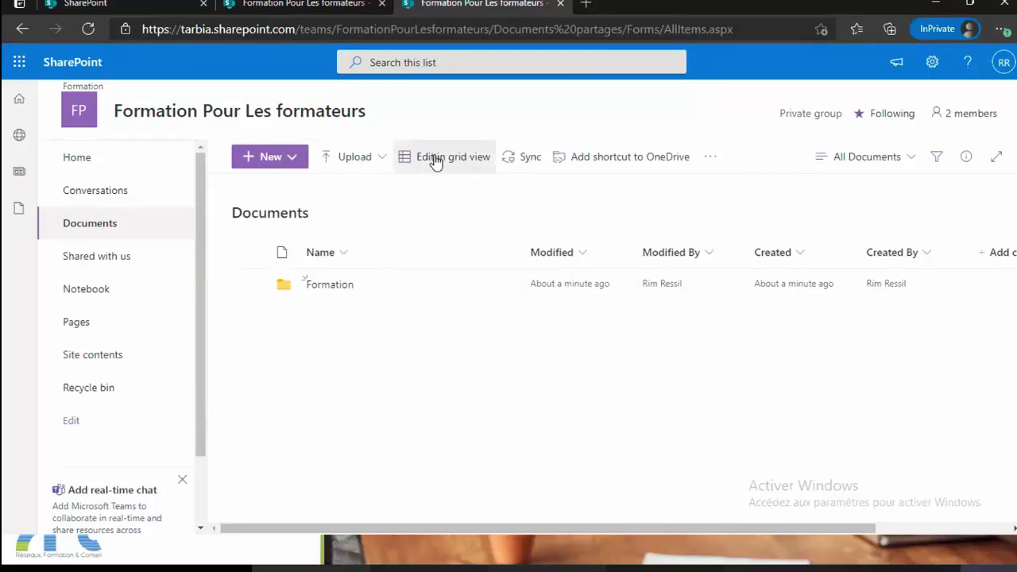
left_click(434, 159)
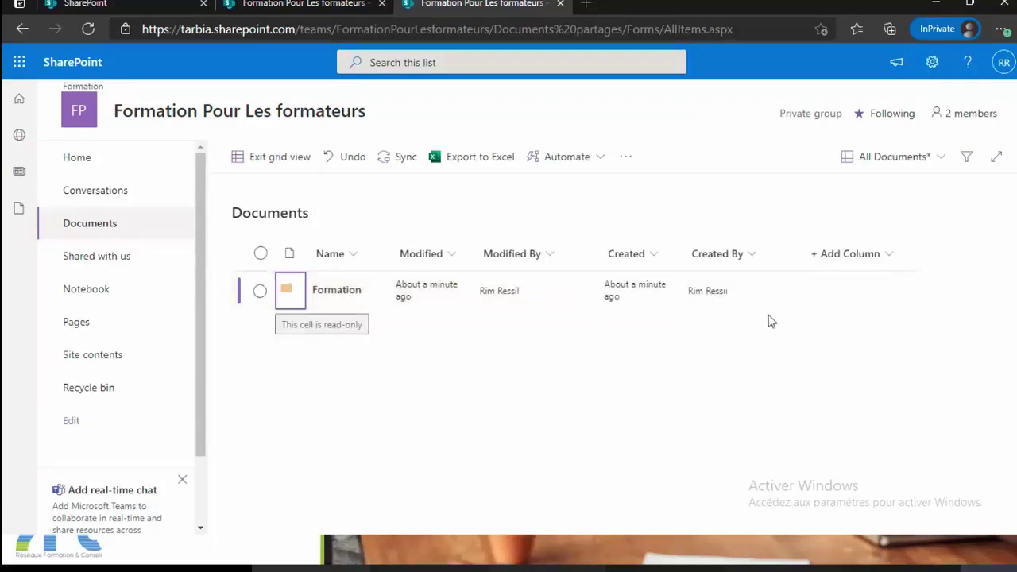
Leave grid view editing in the Documents library
left_click(444, 294)
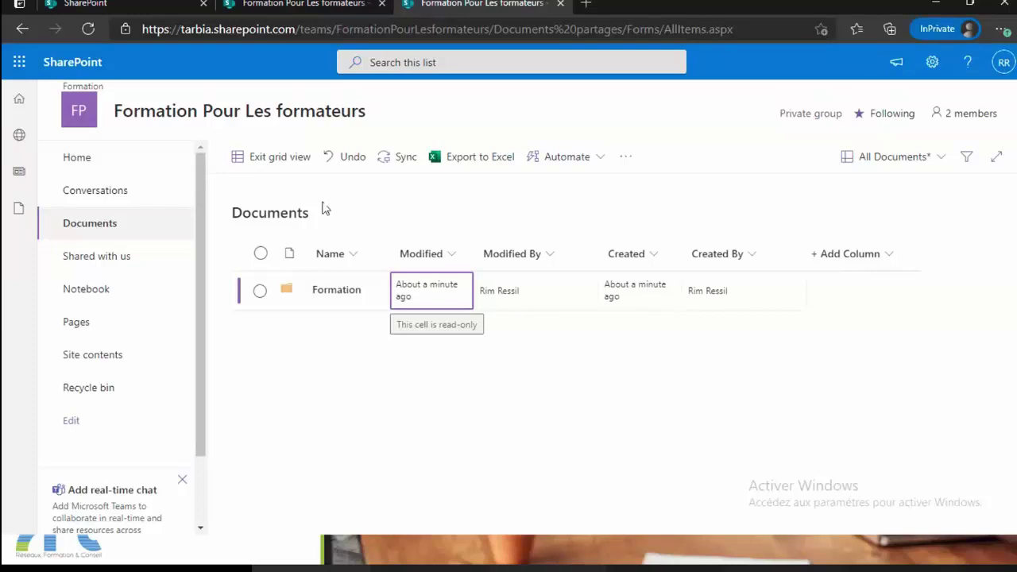
left_click(290, 163)
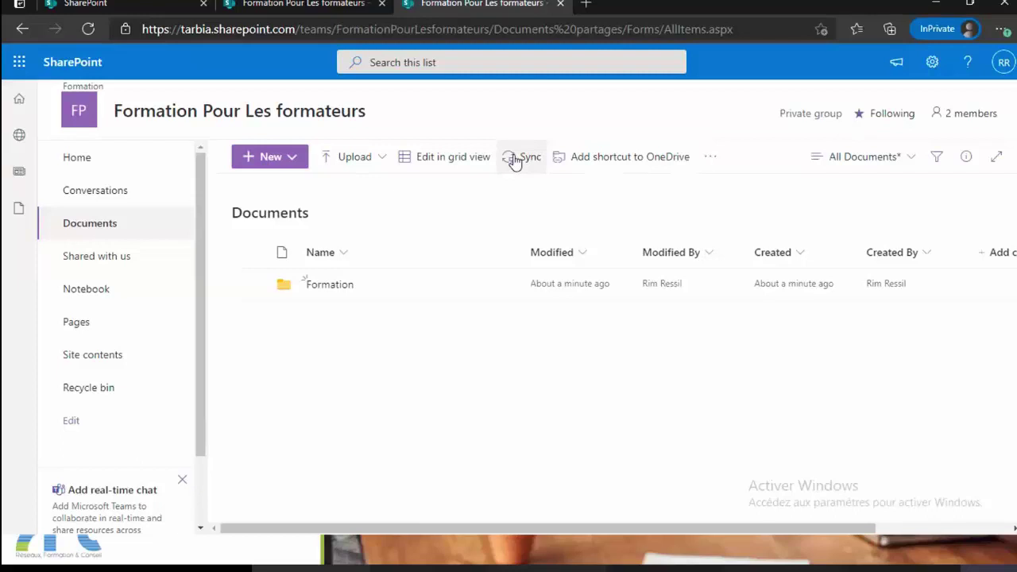
Try to sync the Documents library with OneDrive and check the library's view options
left_click(515, 159)
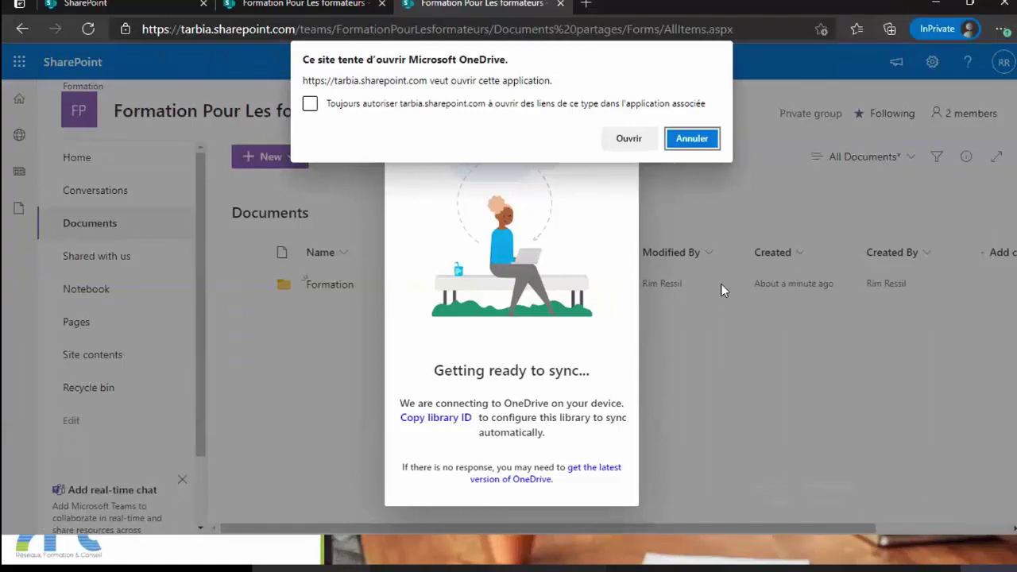
left_click(693, 139)
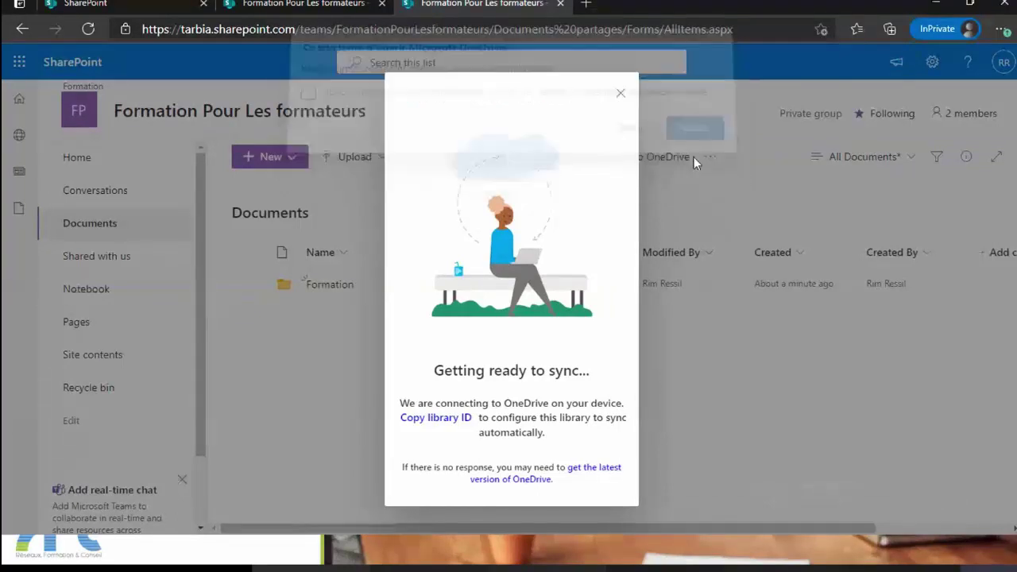
left_click(621, 94)
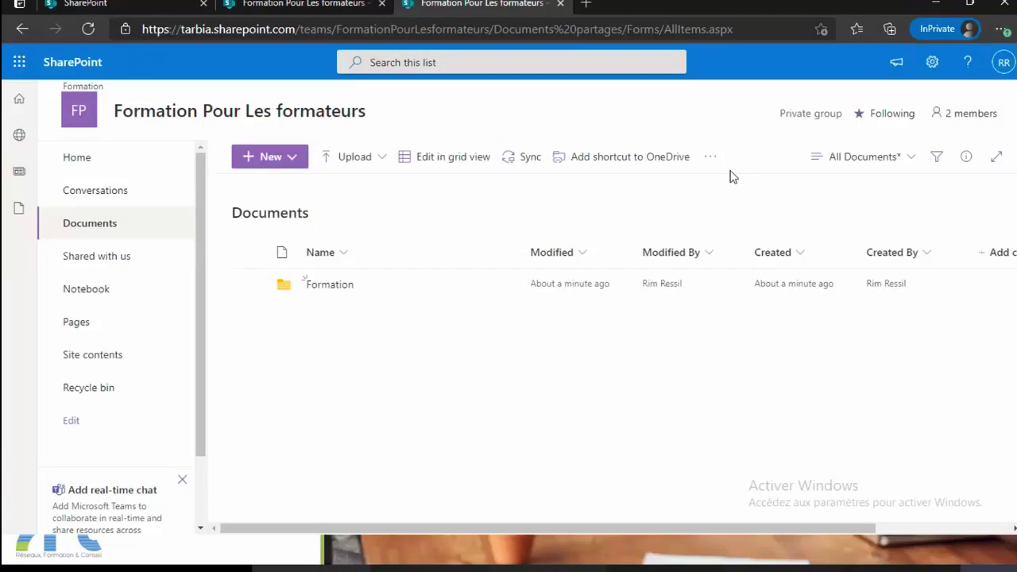
left_click(908, 165)
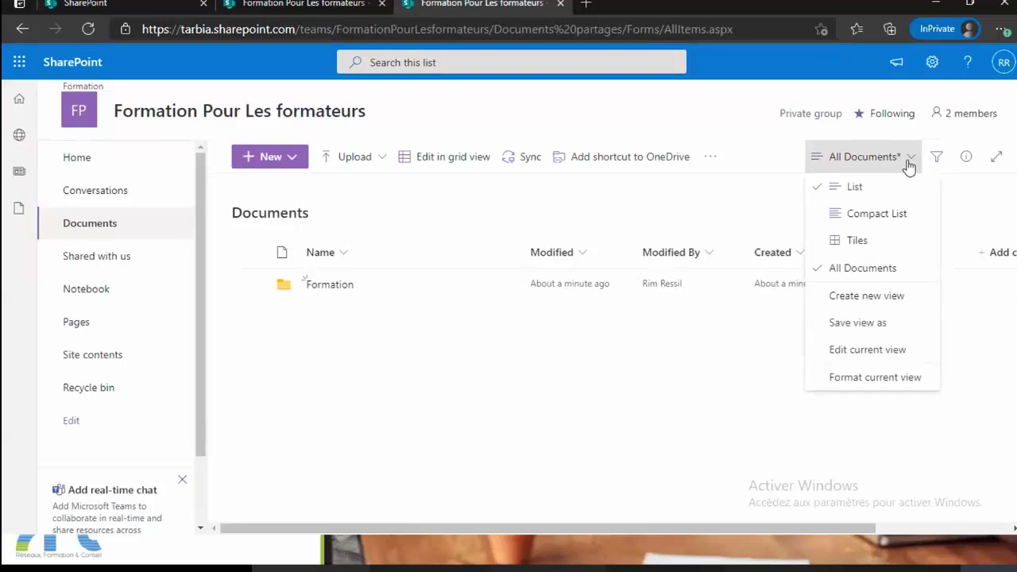
left_click(678, 218)
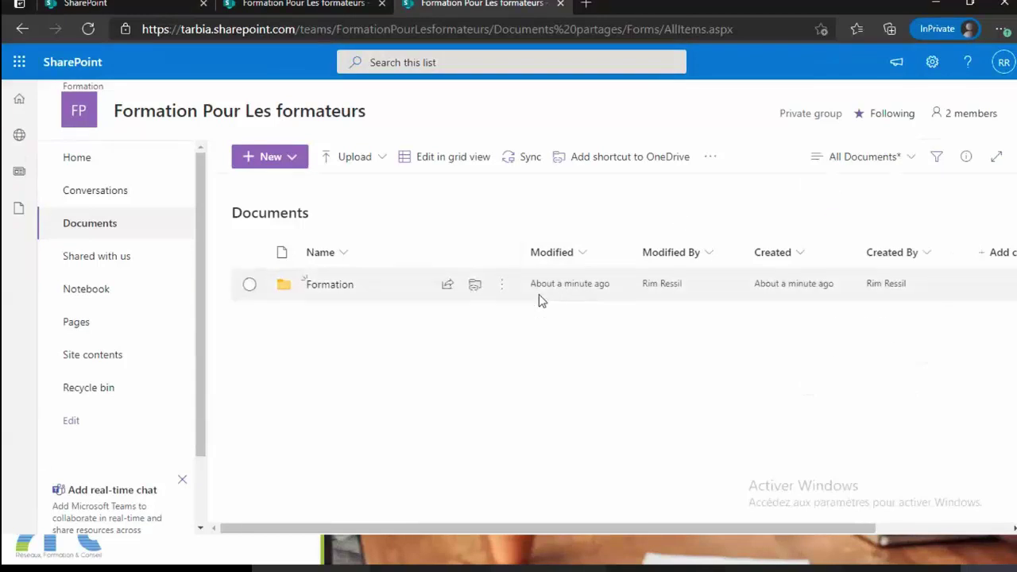
Prepare a sharing link for the Formation folder with a colleague as recipient and discard it without sending
left_click(448, 291)
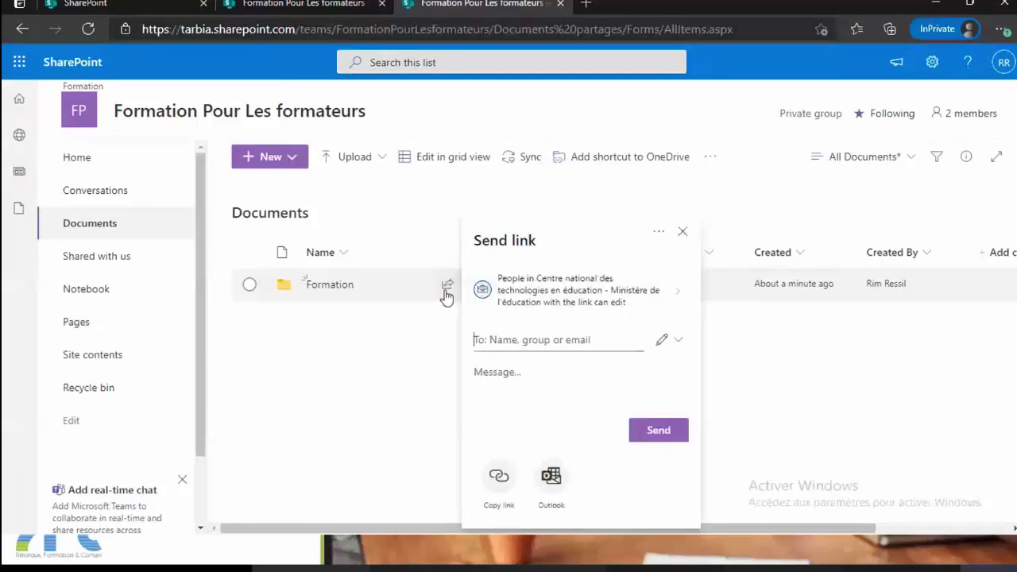
left_click(565, 343)
type("ji")
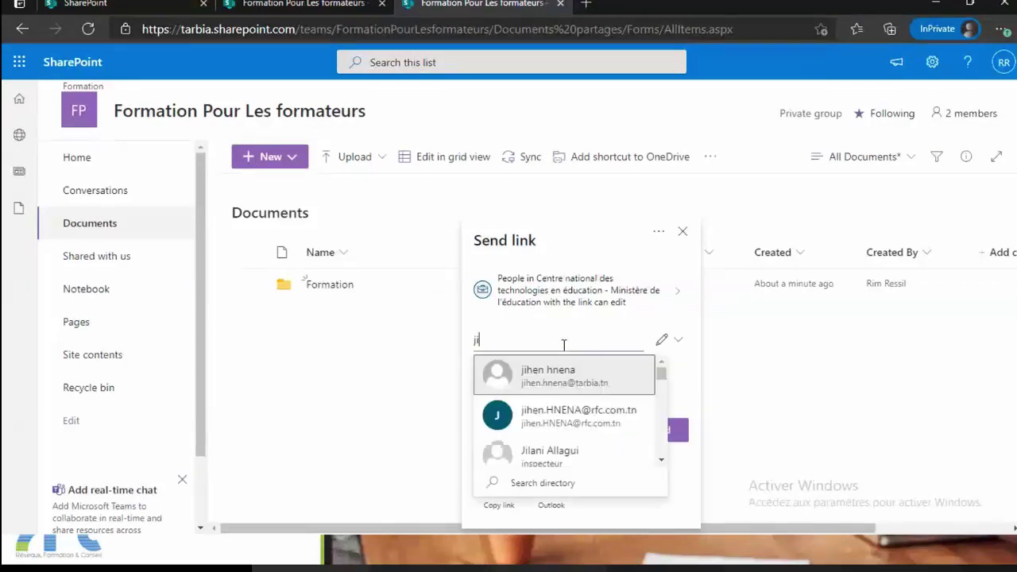
left_click(561, 377)
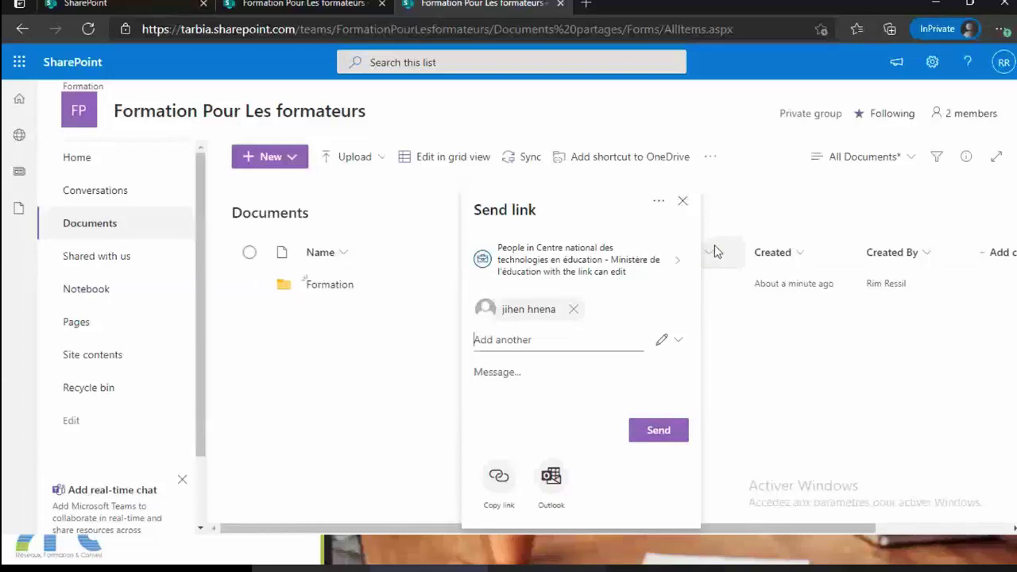
left_click(682, 203)
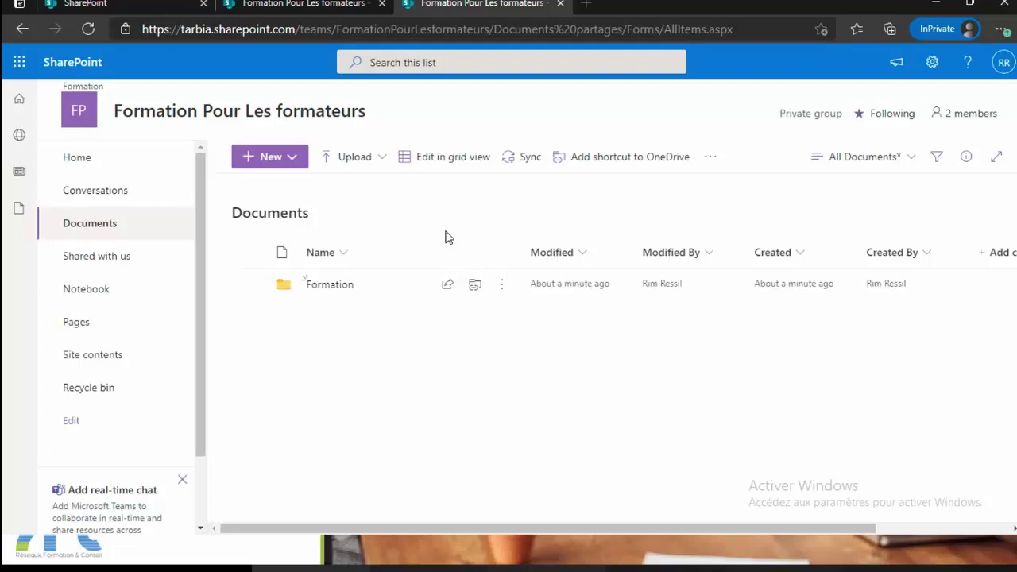
Review the additional commands of the Documents library and the rest of the site navigation
left_click(710, 159)
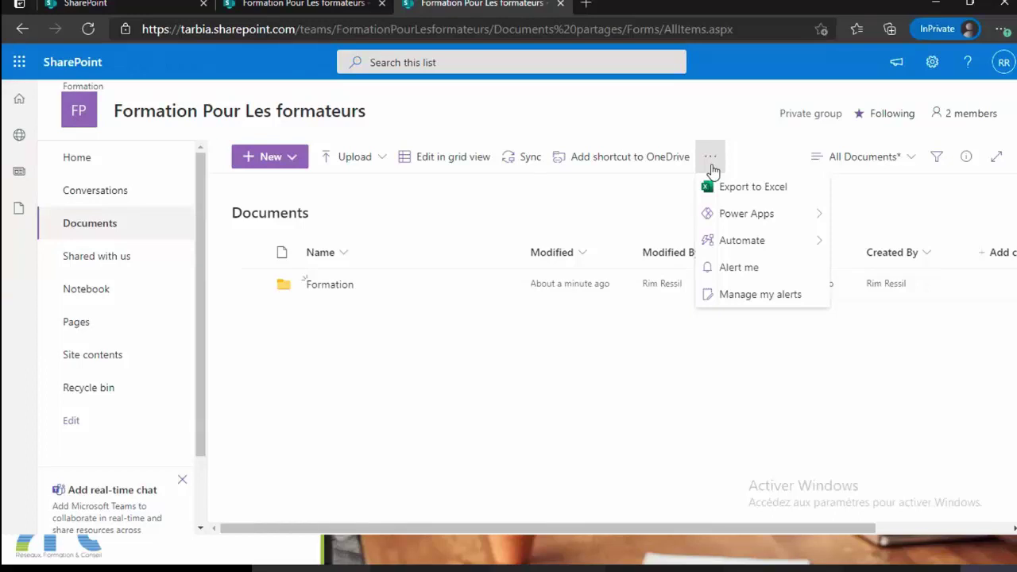
left_click(640, 358)
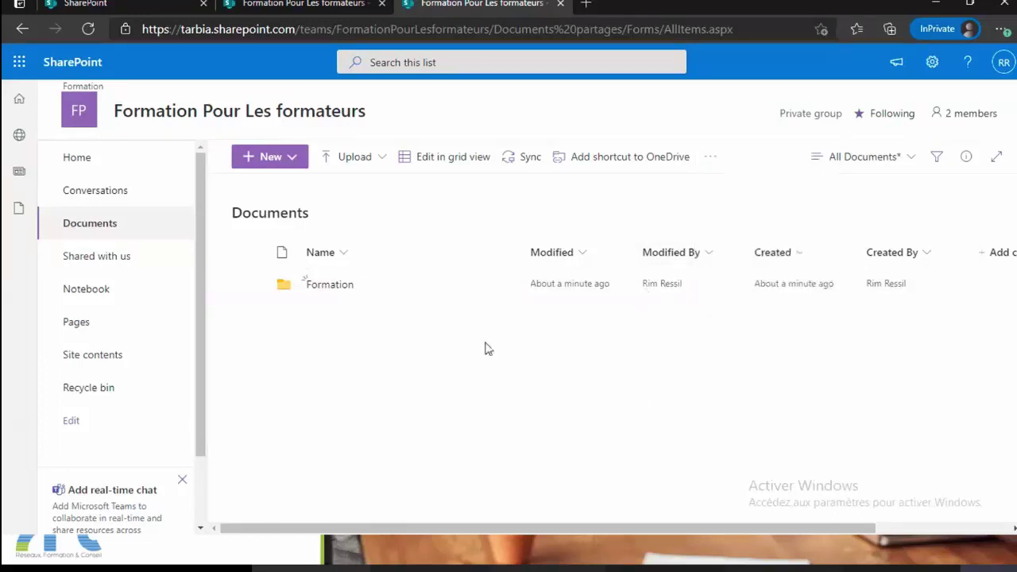
scroll(197, 304, "down", 2)
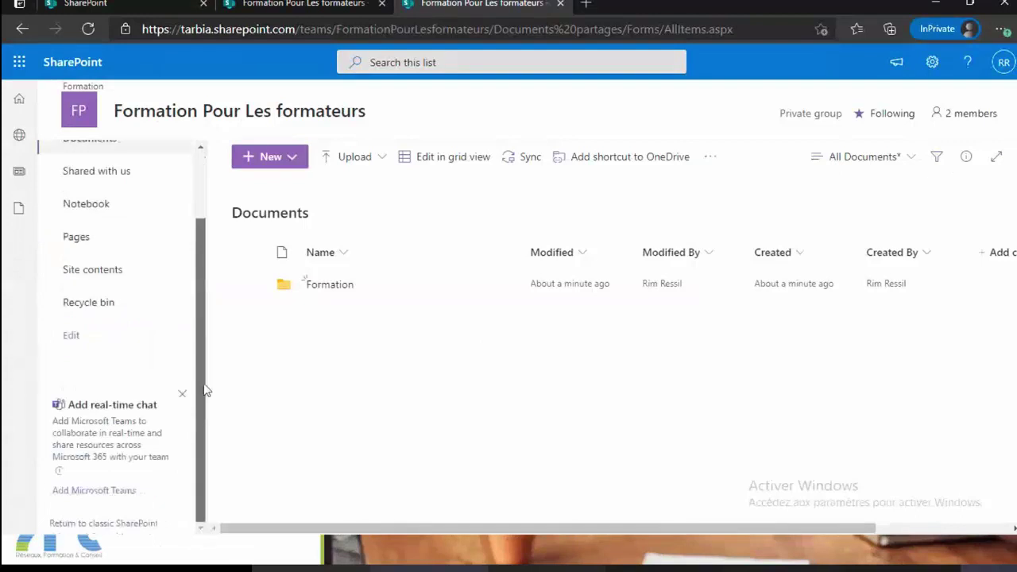
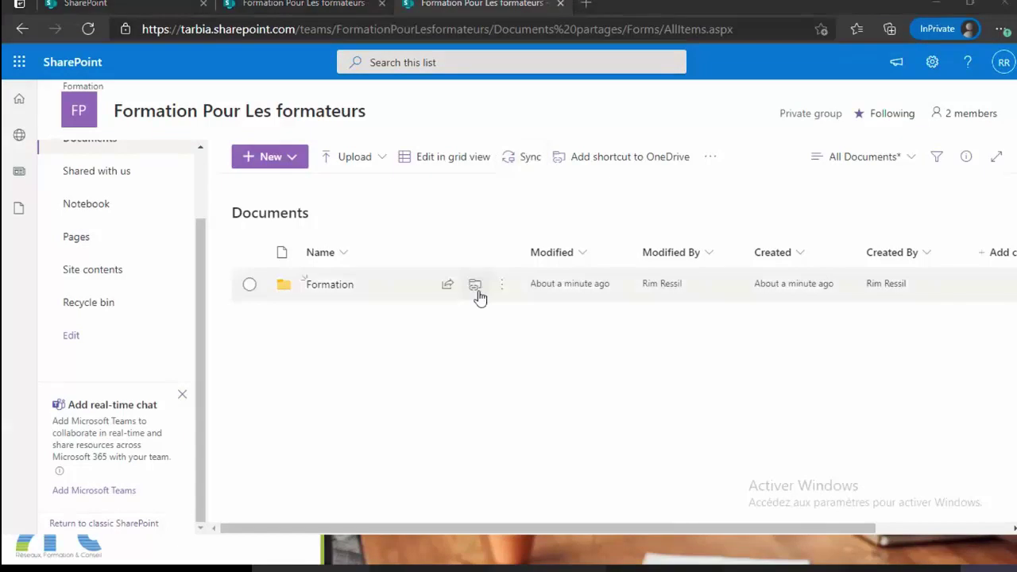
Switch to File Explorer to view the OneDrive - RFC files and return to the Documents library
key("super")
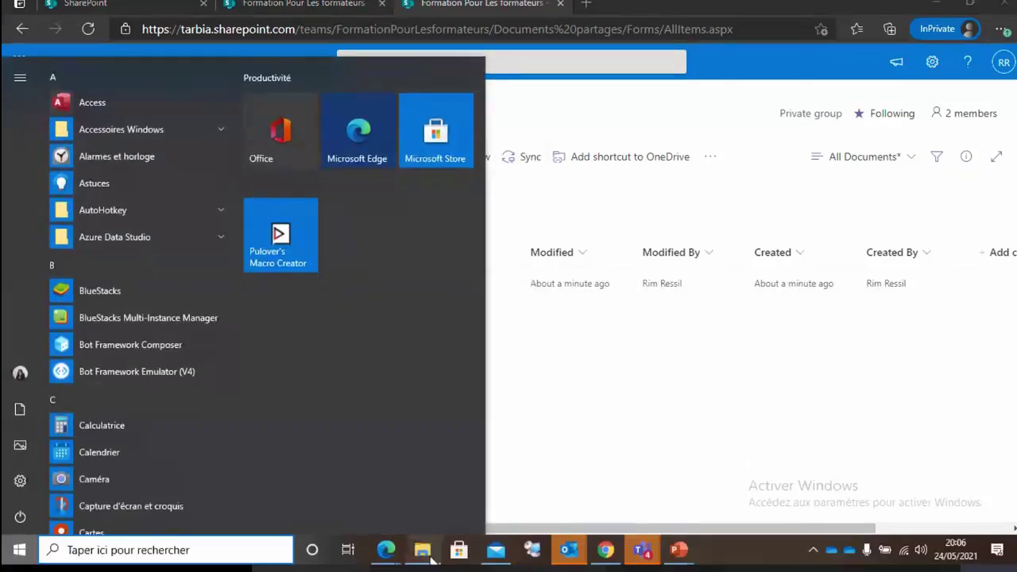
left_click(427, 556)
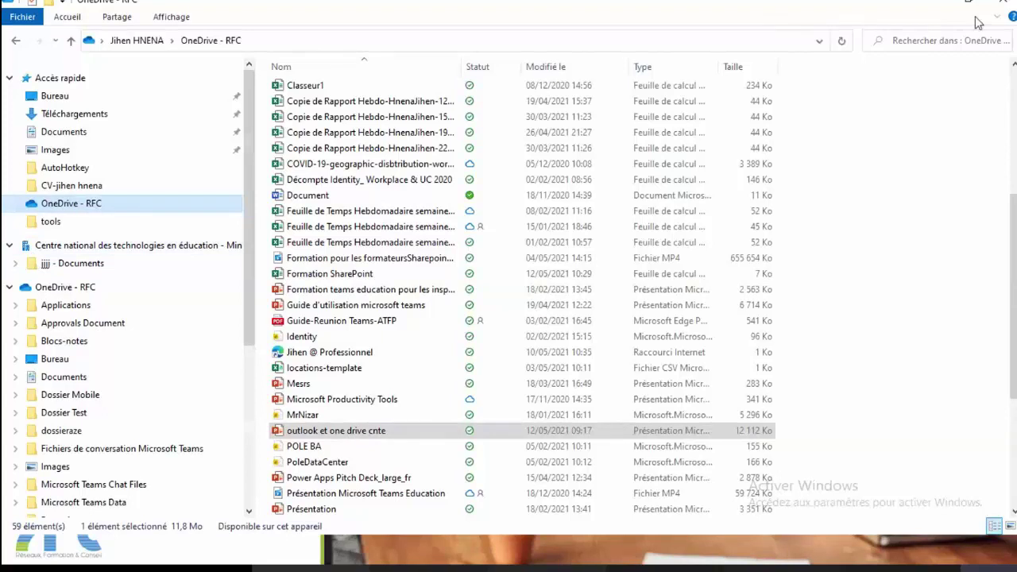
left_click(928, 6)
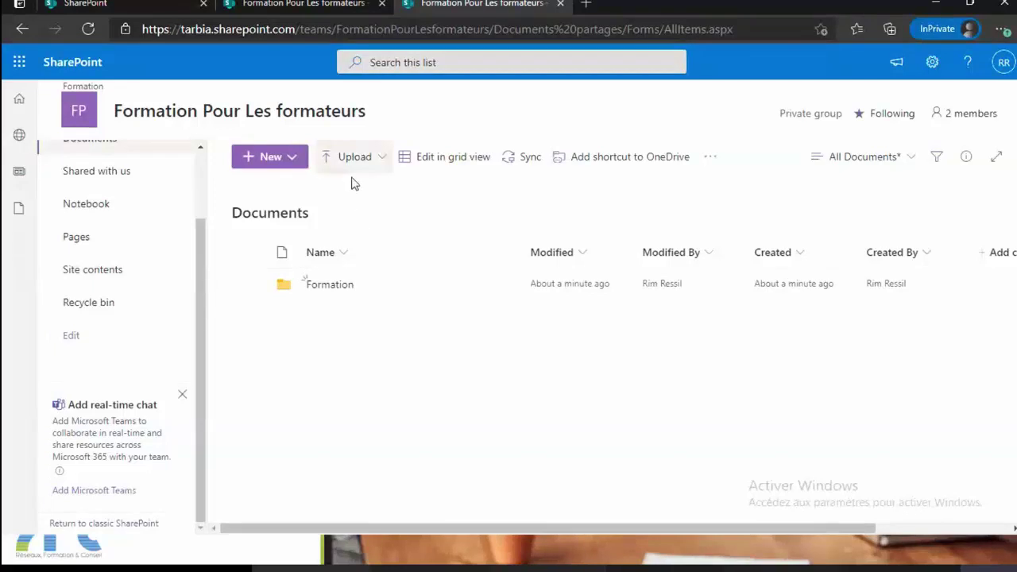
Create a Word document in the Documents library containing the text "Quizz Sharepoint" and close it
left_click(270, 157)
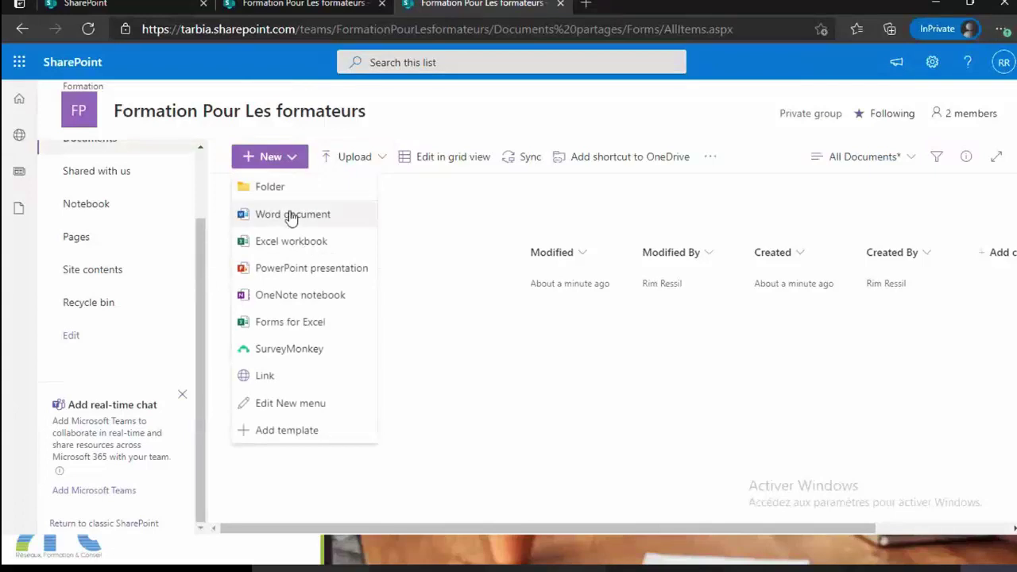
left_click(295, 217)
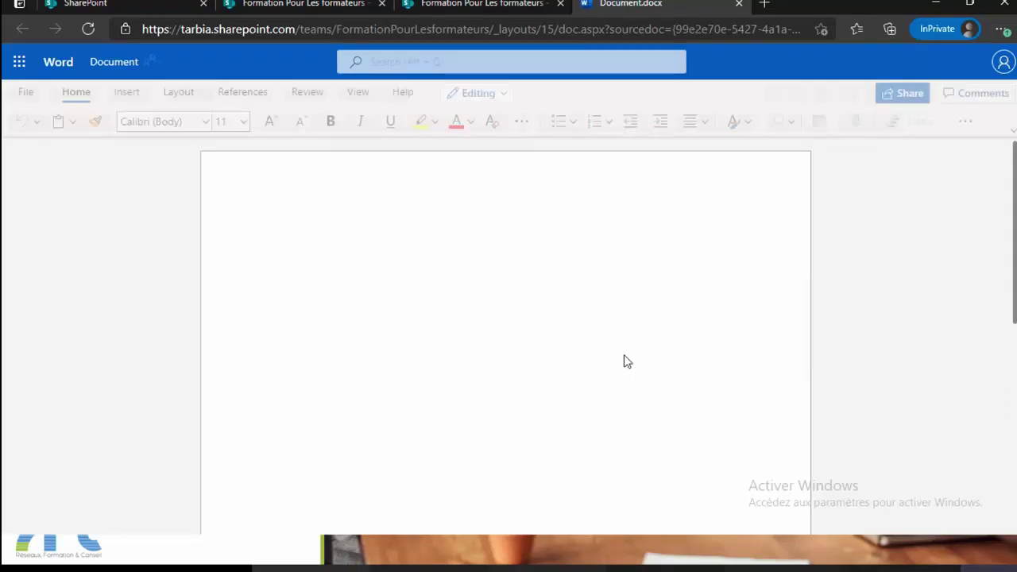
type("o")
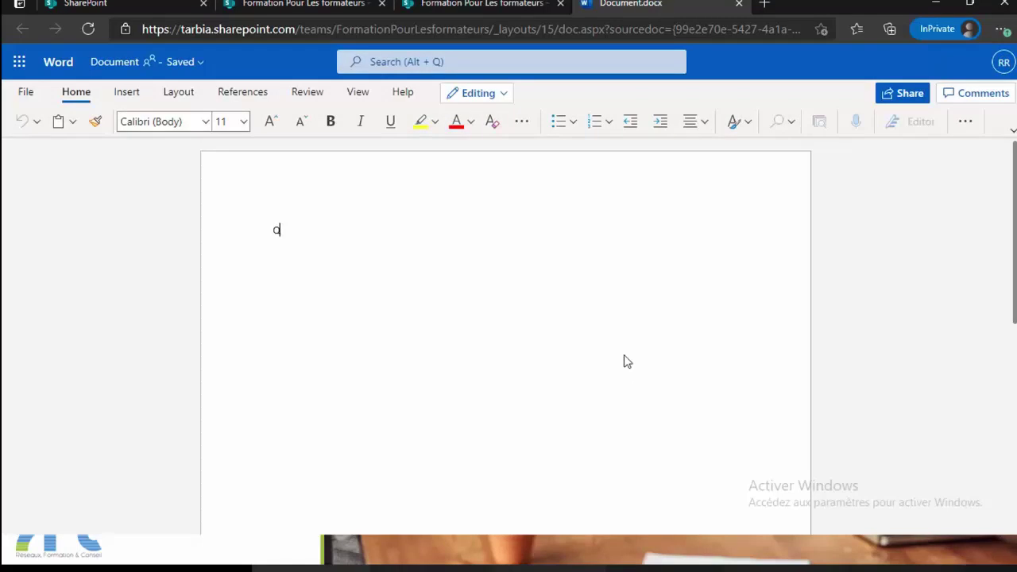
type("uizz Sharepoint")
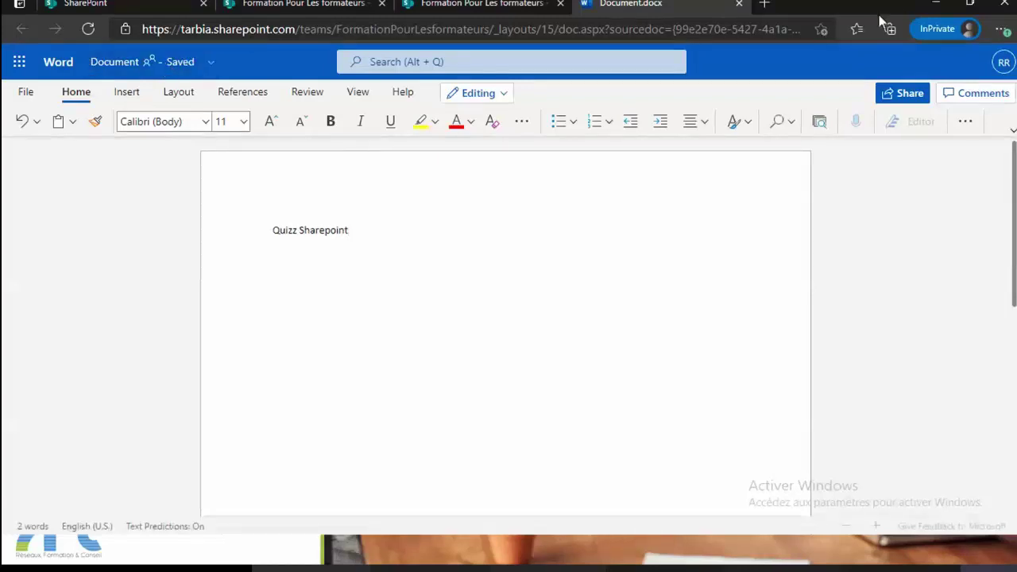
left_click(739, 5)
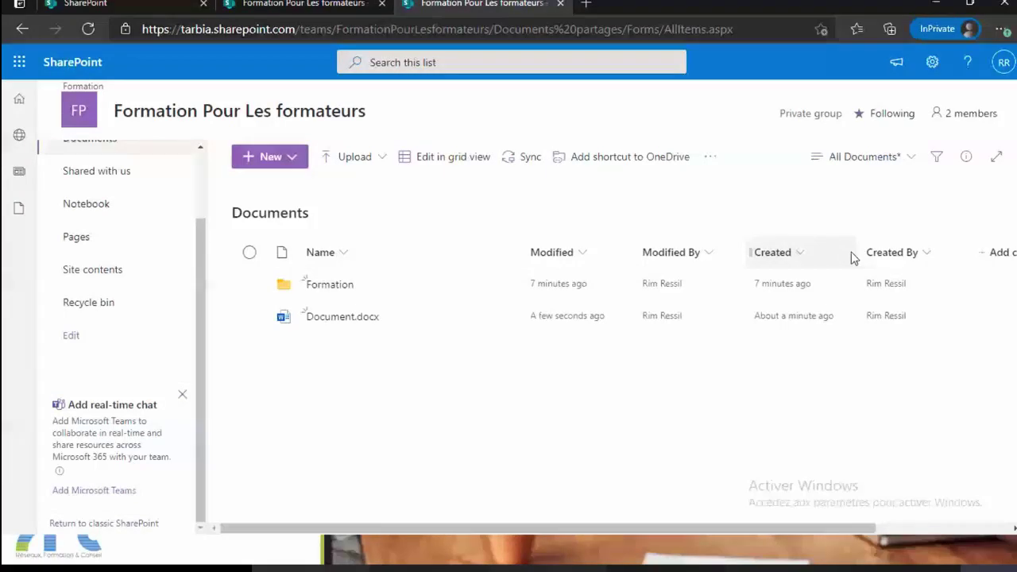
Require content approval for submitted items in the versioning settings of the Documents library
mouse_move(363, 328)
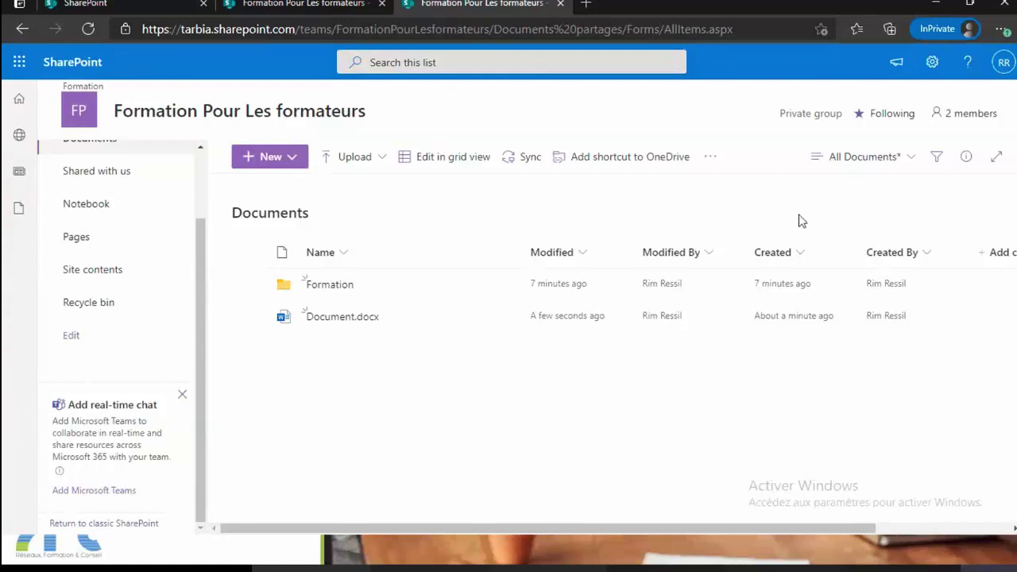
left_click(934, 67)
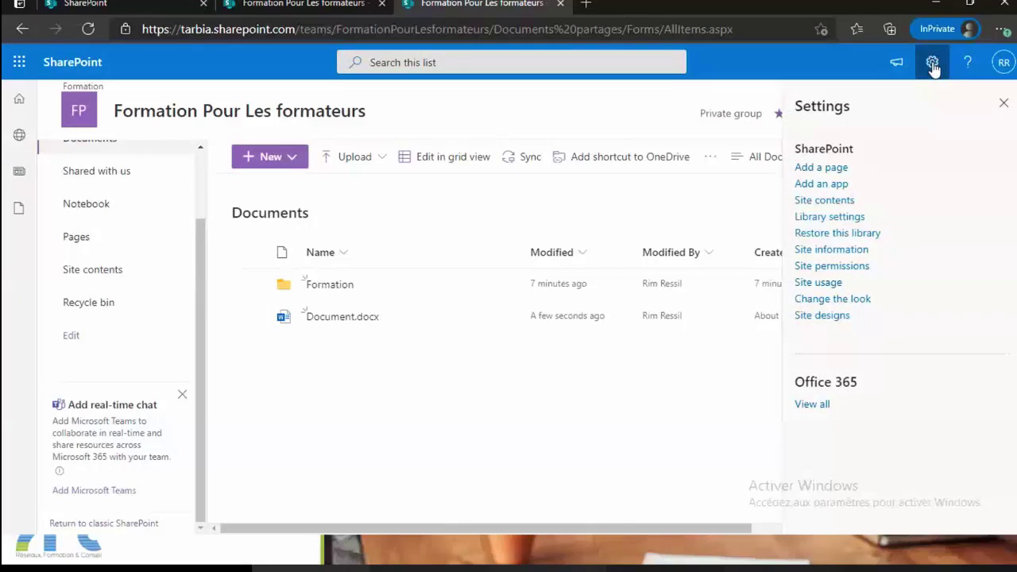
left_click(841, 227)
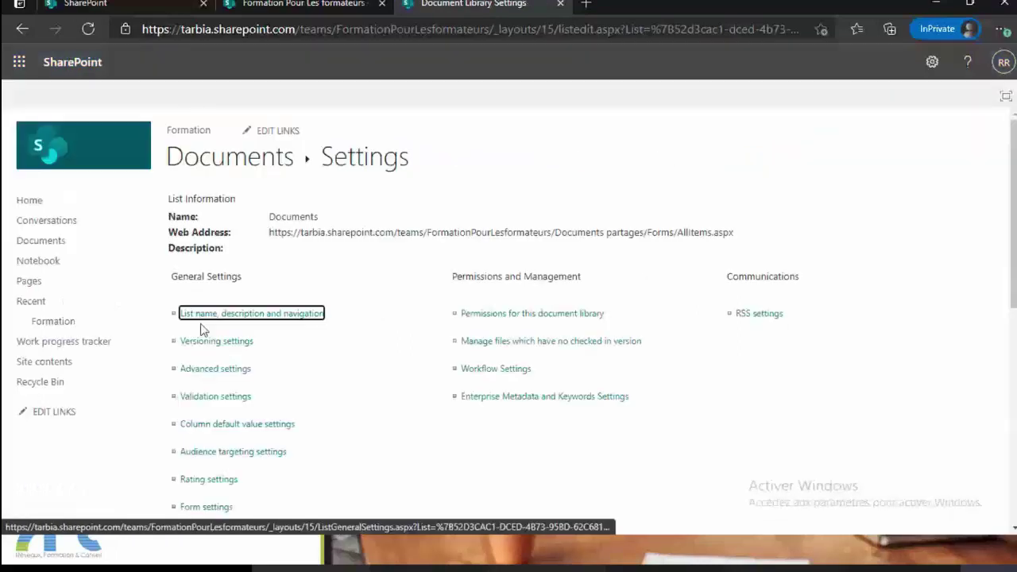
scroll(201, 330, "down", 3)
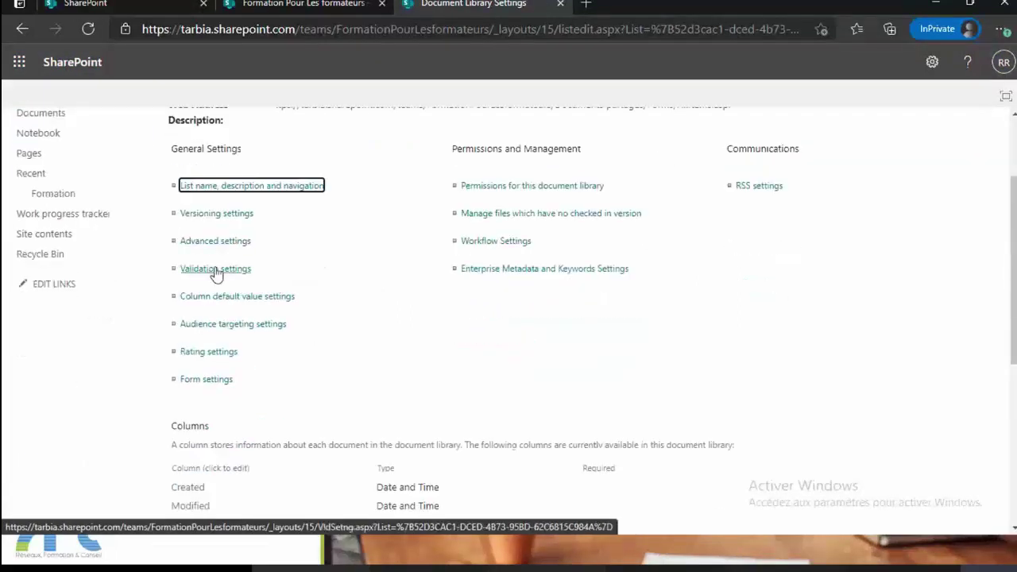
left_click(221, 222)
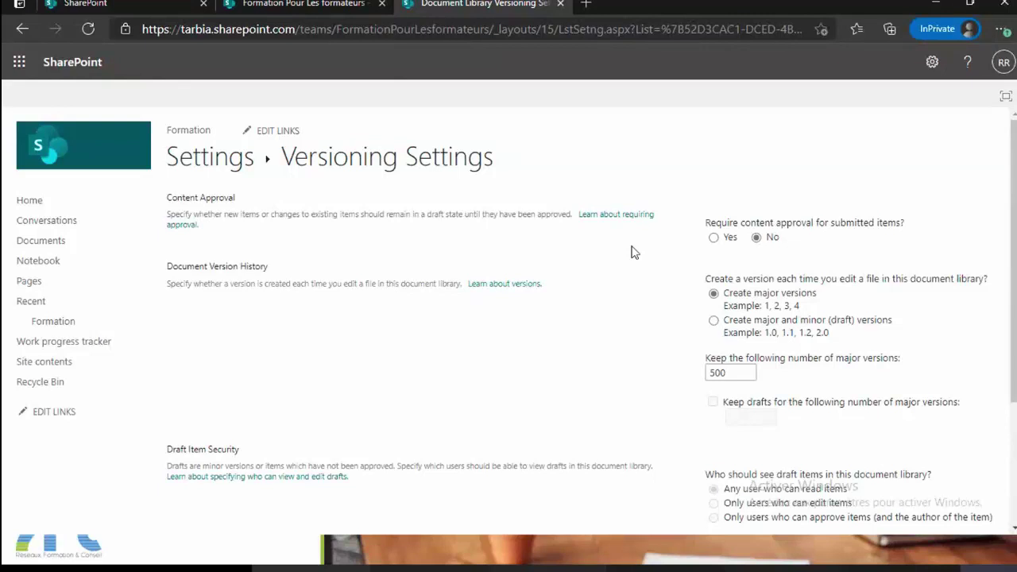
left_click(715, 238)
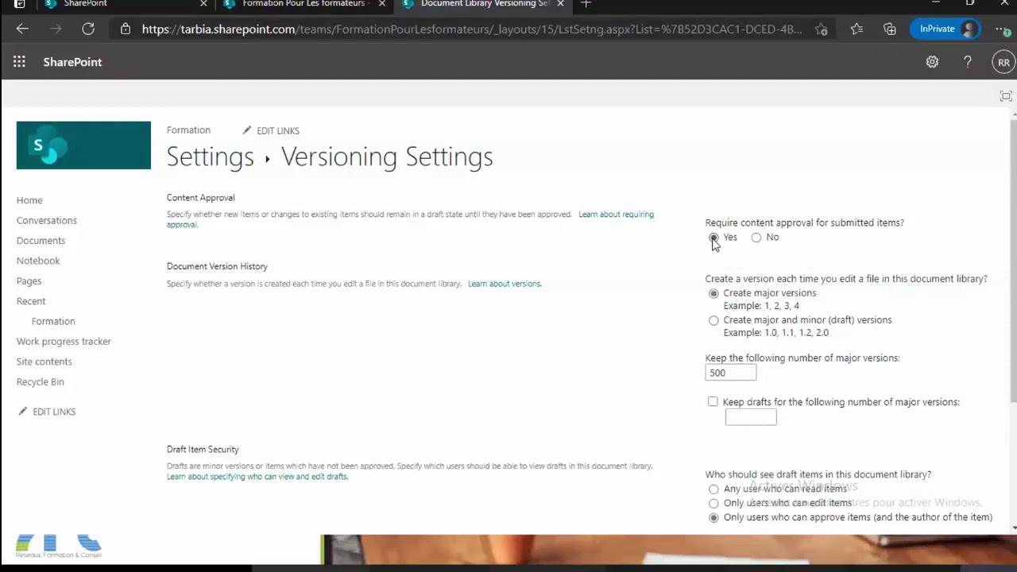
scroll(761, 379, "down", 3)
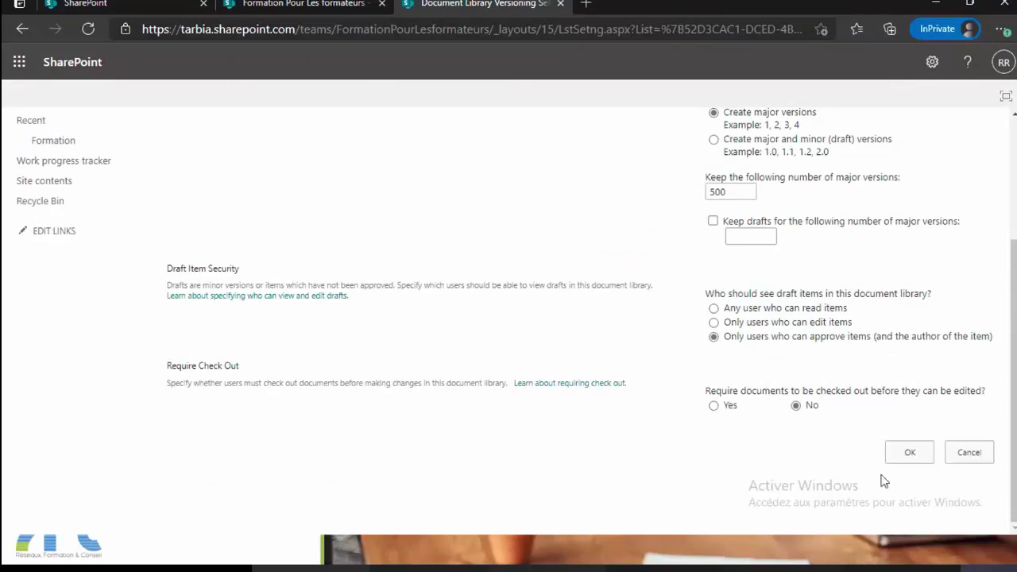
left_click(909, 460)
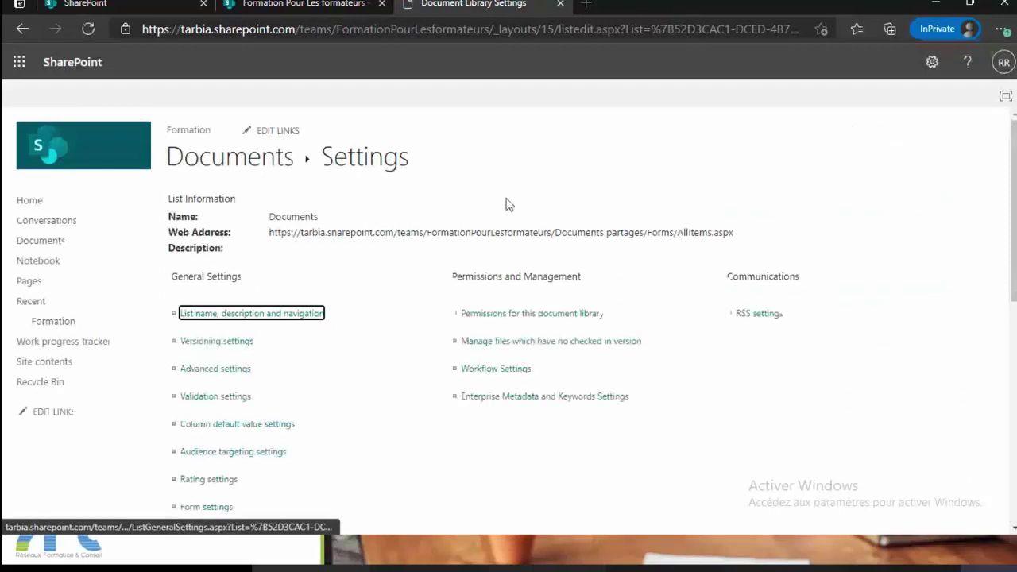
Return to the Documents library and check the Approval Status column of its items
left_click(218, 171)
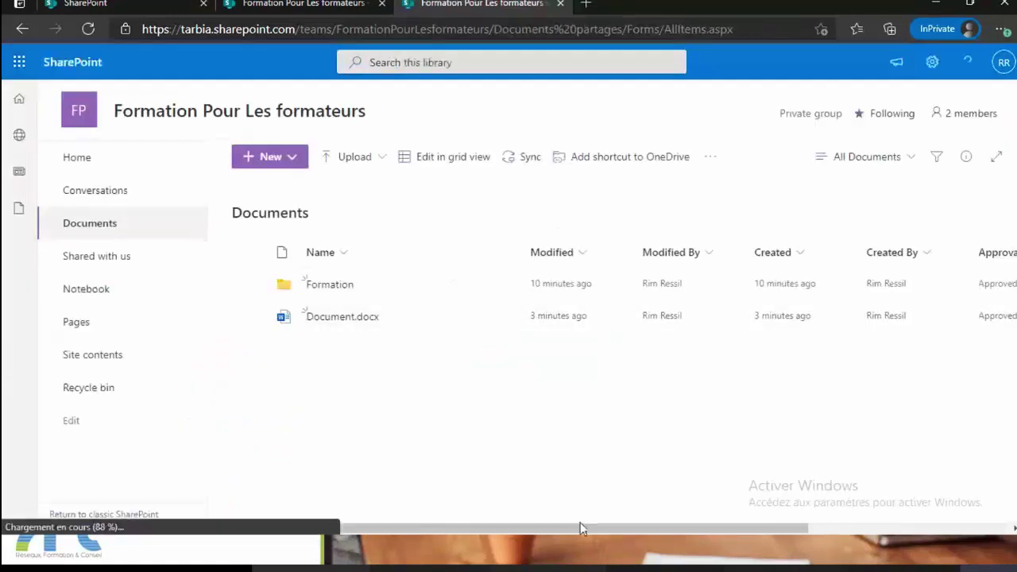
left_click_drag(581, 527, 767, 527)
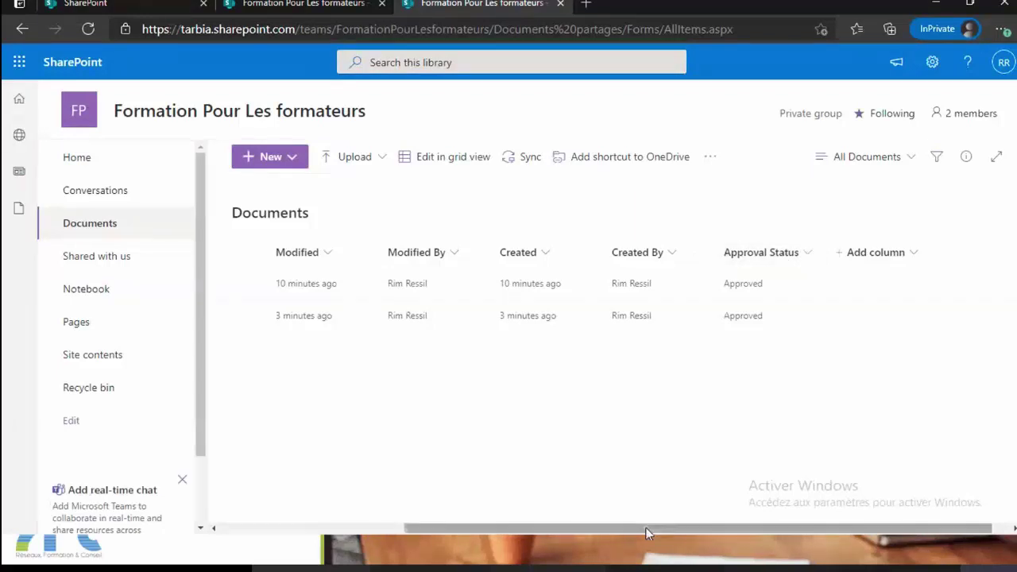
left_click_drag(646, 529, 451, 516)
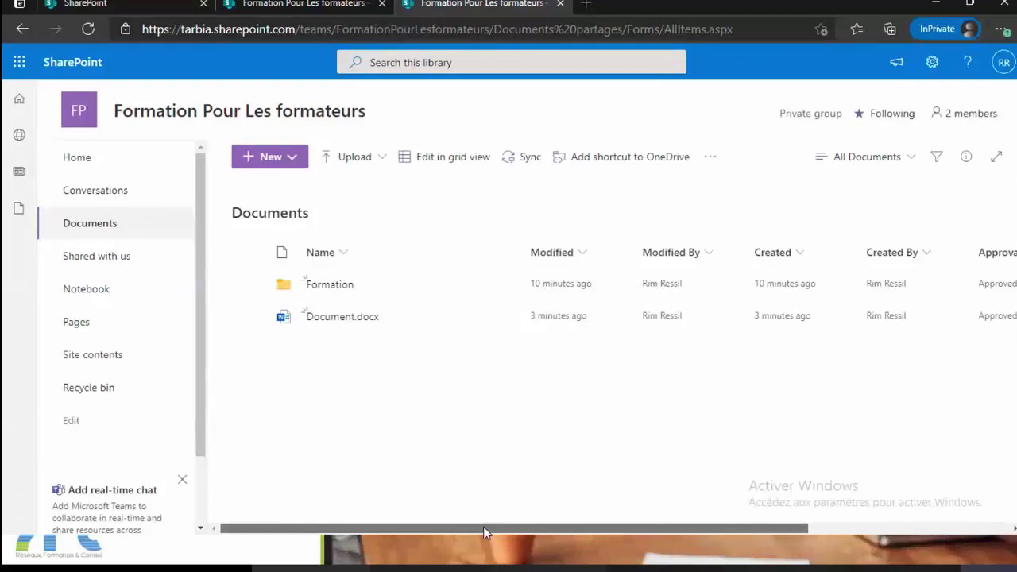
left_click_drag(483, 528, 399, 534)
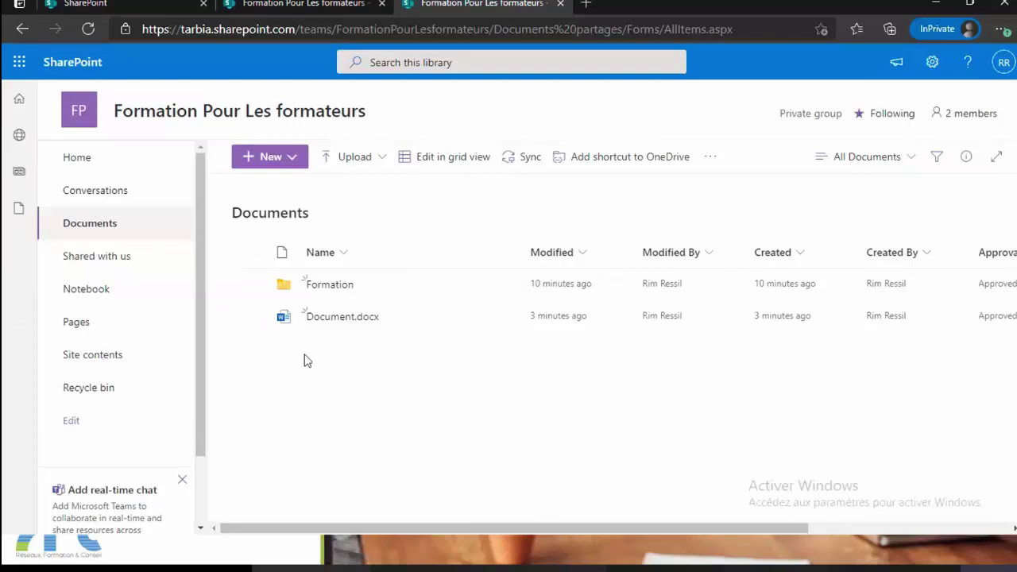
Try to append "et OneDrive" to the text "Quizz Sharepoint" in Document.docx, then close it and check the library's columns
left_click(343, 317)
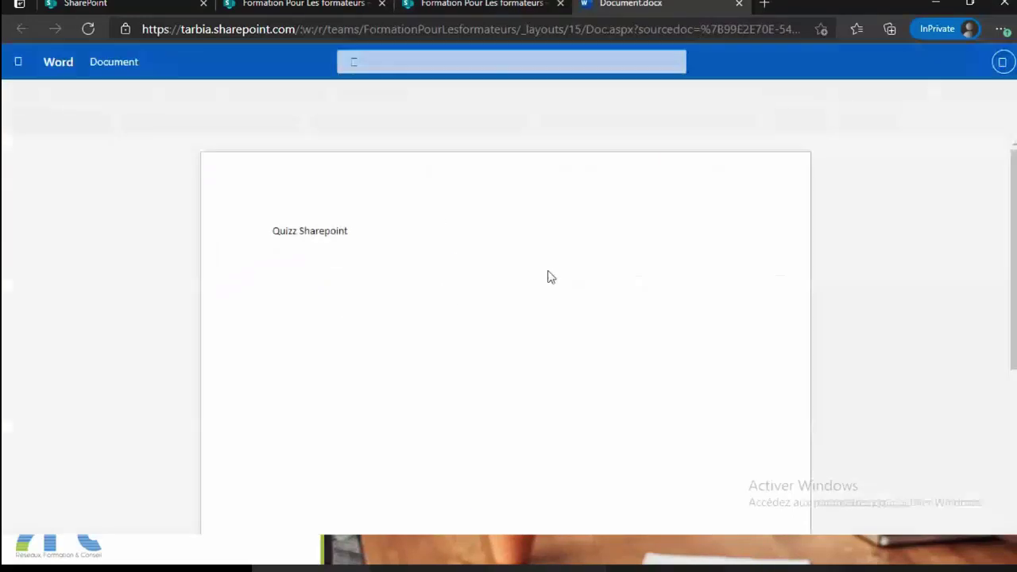
left_click(351, 231)
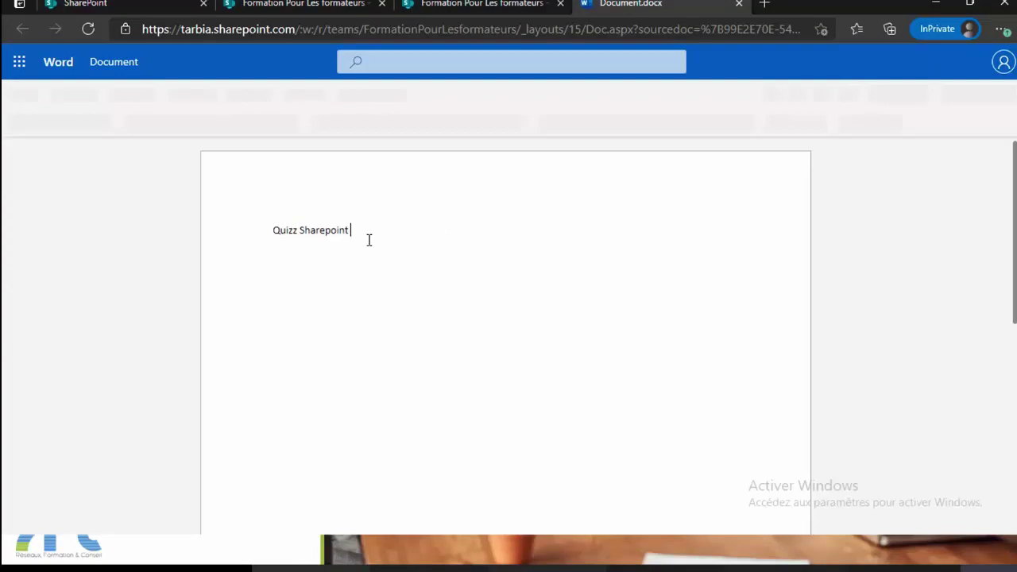
type("et OneDrive")
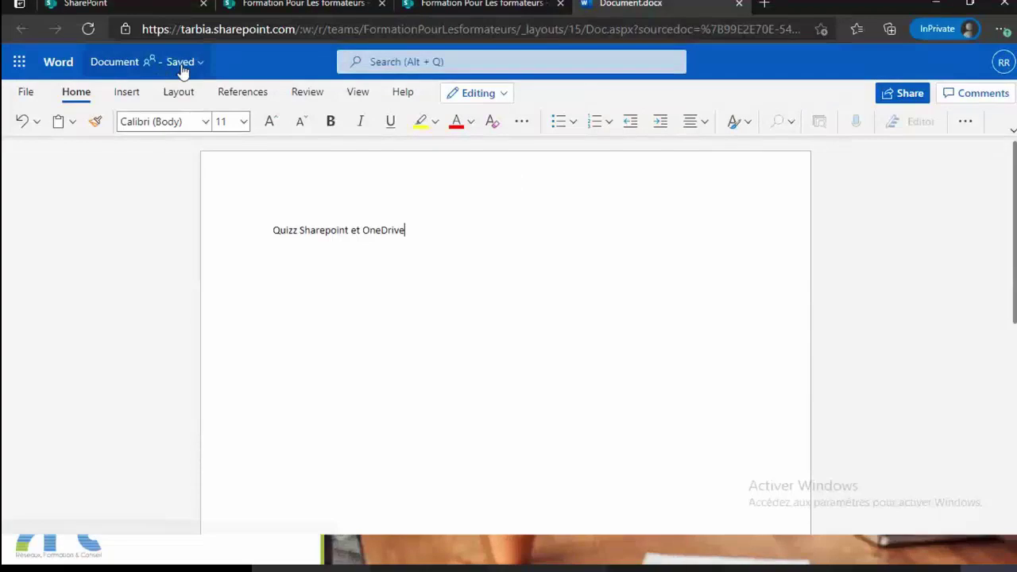
left_click(739, 4)
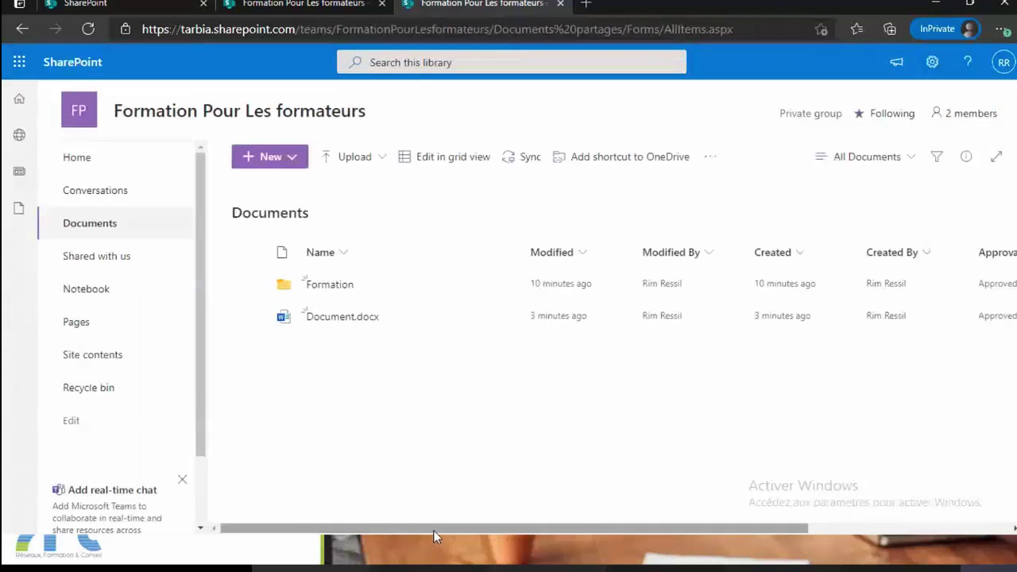
left_click_drag(433, 530, 291, 515)
mouse_move(331, 525)
left_mouse_down()
mouse_move(399, 527)
mouse_move(318, 535)
left_mouse_up()
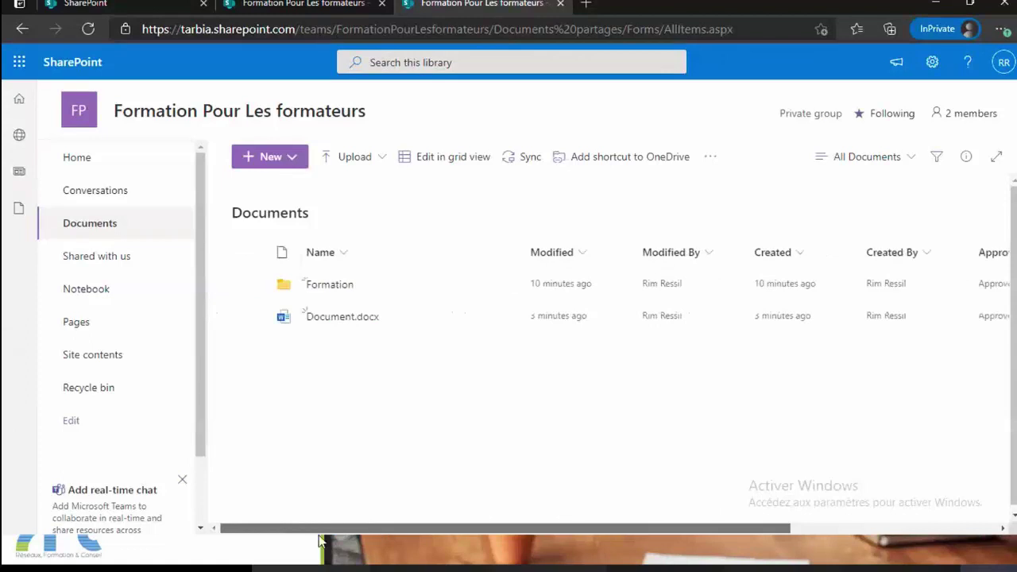
Reopen Document.docx, extend its text to "Quizz Sharepoint et One Drive", and close the document
mouse_move(363, 330)
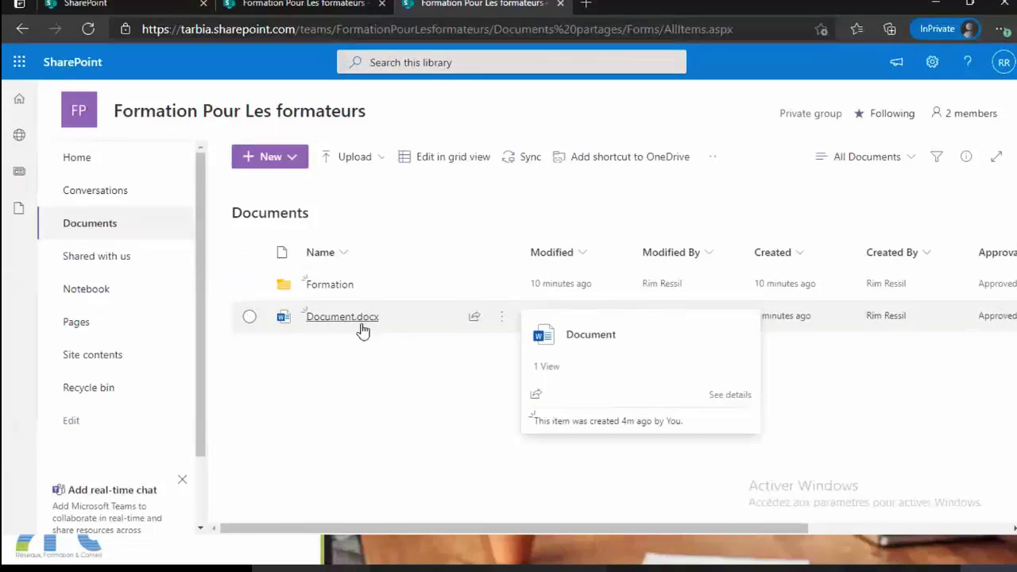
left_click(363, 326)
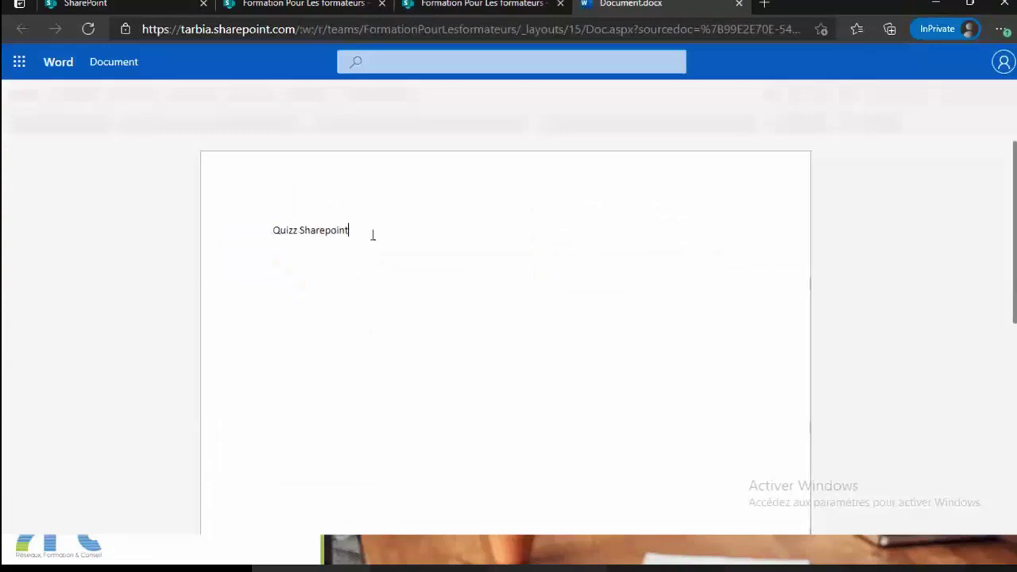
type("et One Dr")
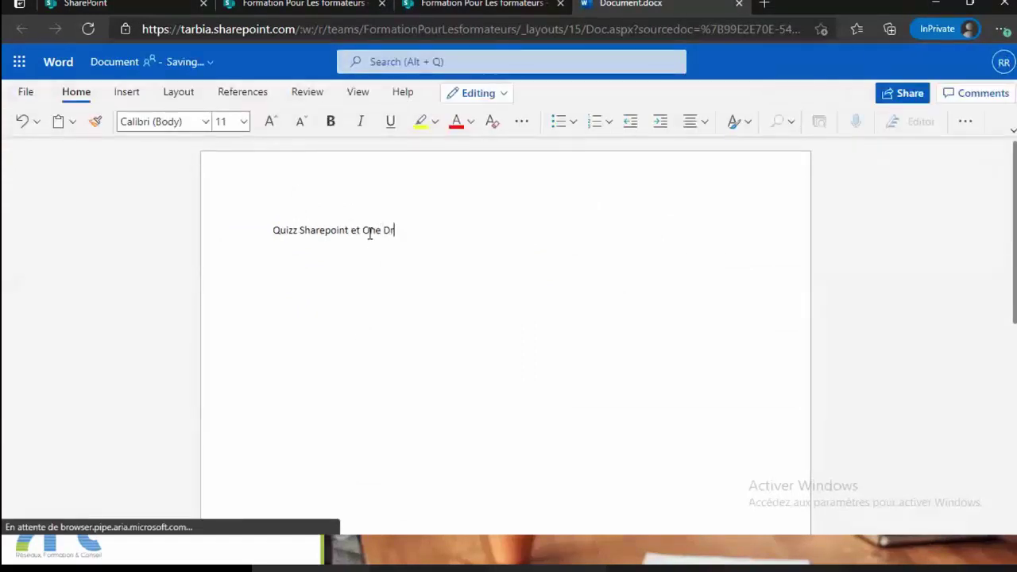
type("ive")
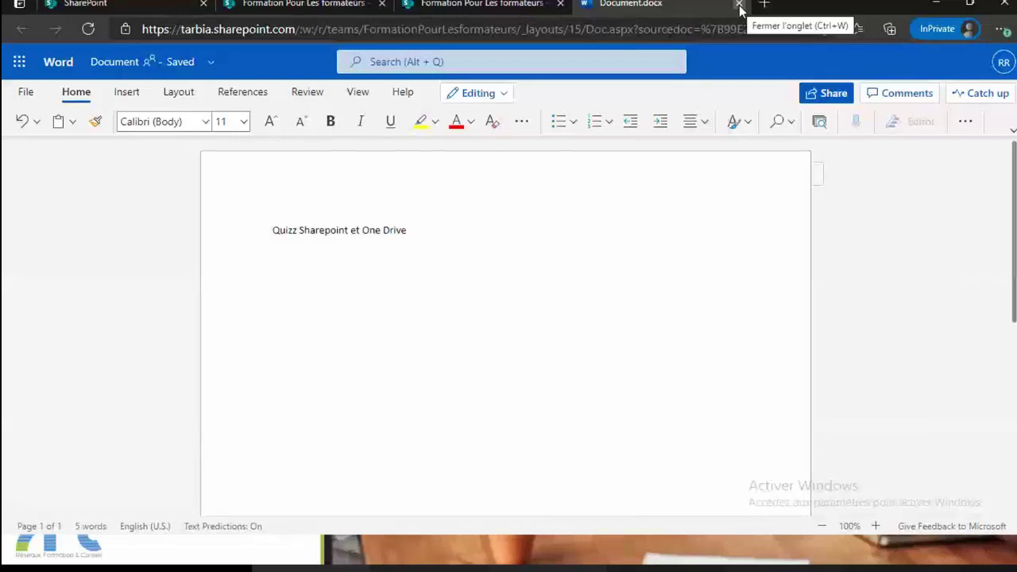
left_click(739, 9)
Refresh the Documents library and check the approval status of the edited document
left_click(88, 29)
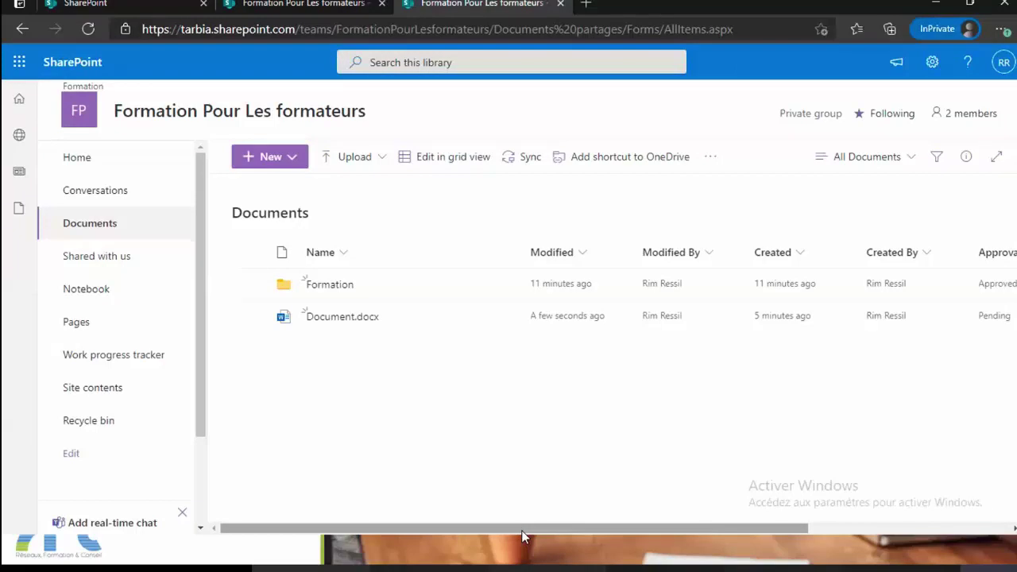
left_click_drag(521, 529, 670, 530)
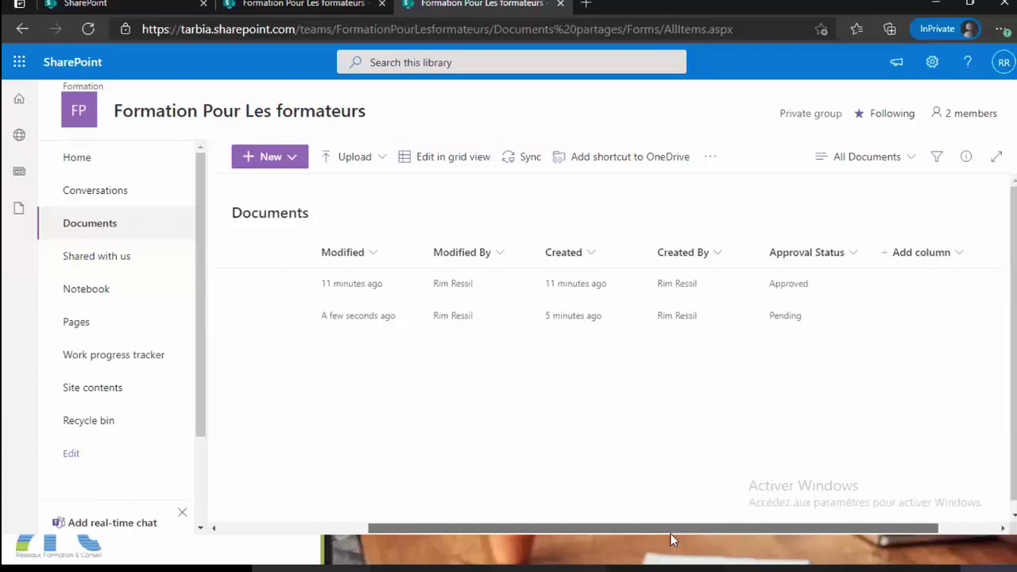
left_click_drag(670, 534, 535, 530)
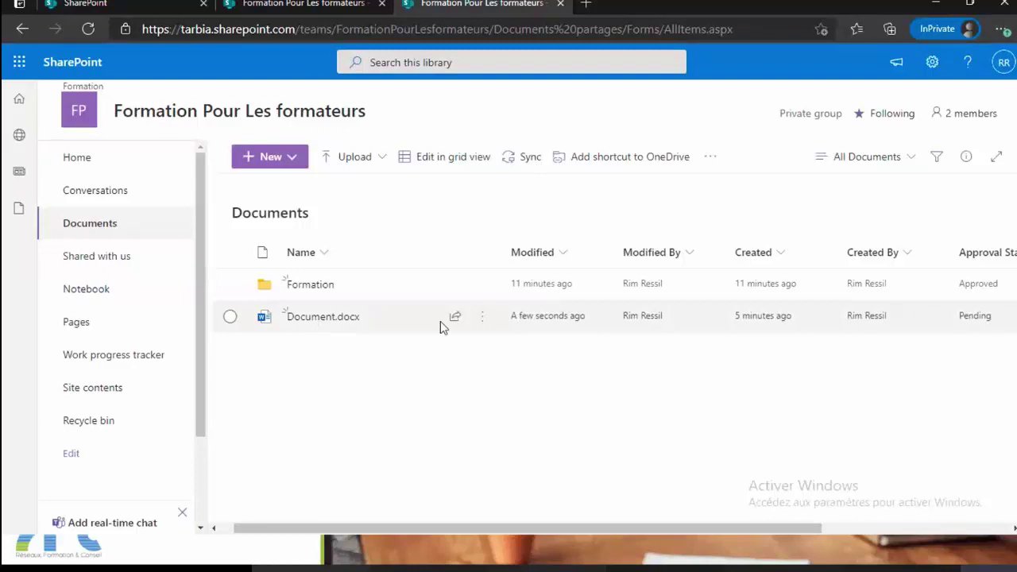
Approve Document.docx with the comment "Good!"
mouse_move(480, 331)
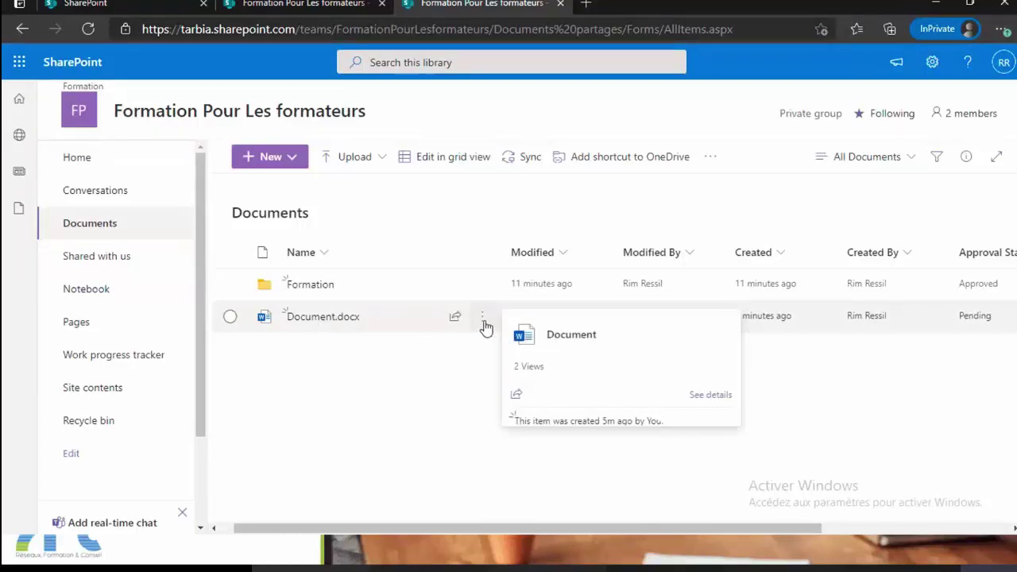
left_click(483, 318)
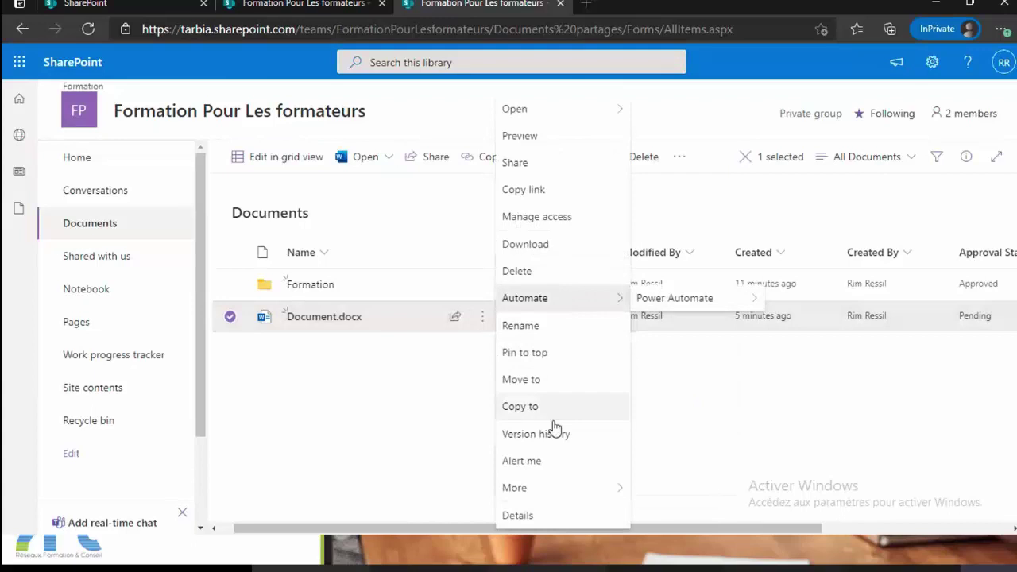
mouse_move(556, 490)
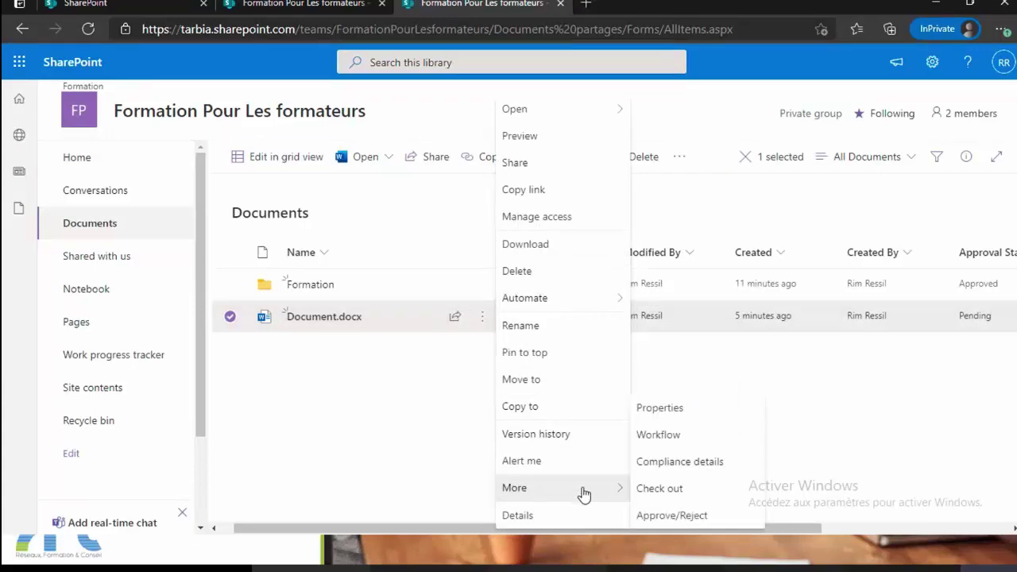
left_click(654, 518)
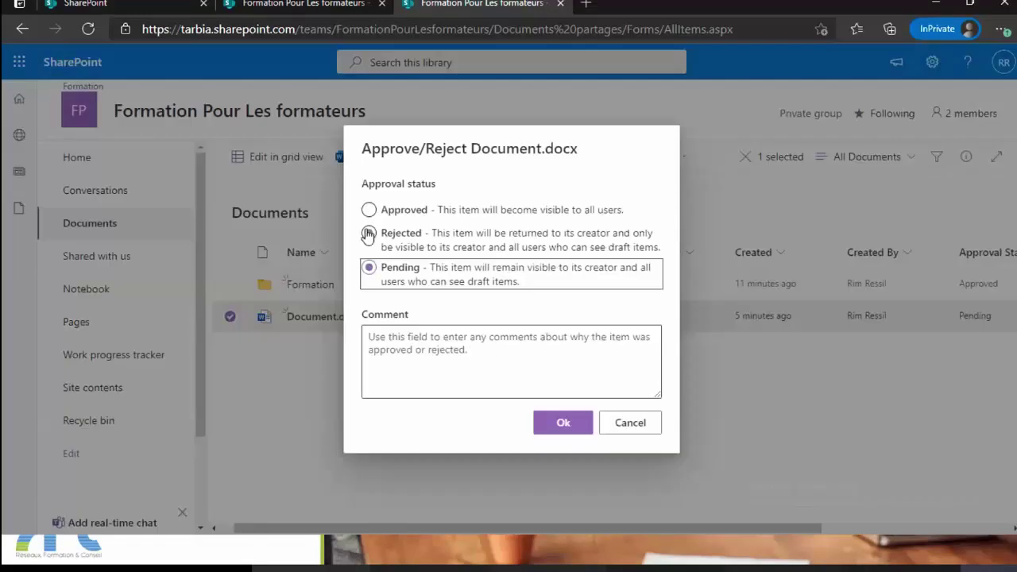
left_click(370, 234)
left_click(369, 210)
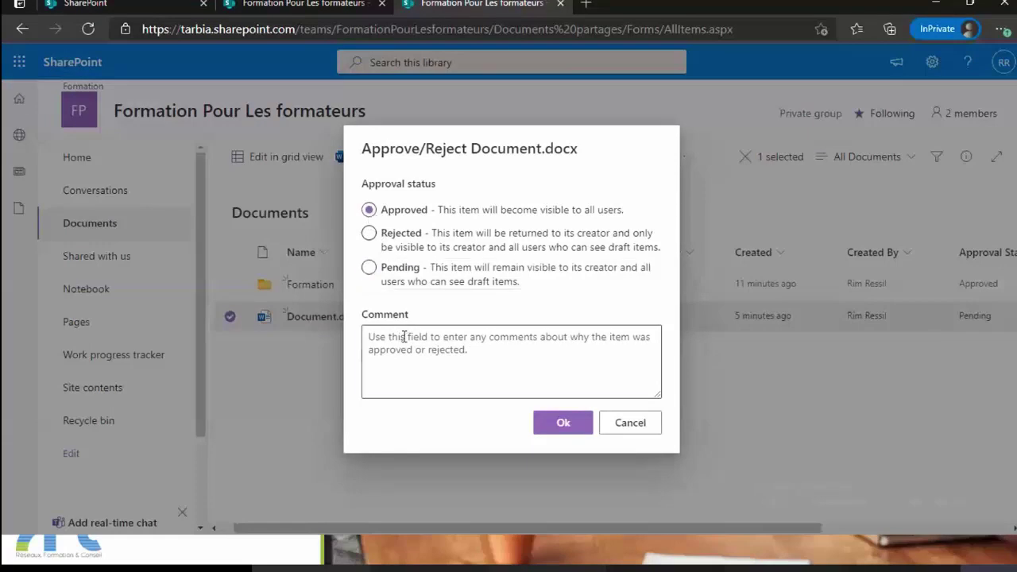
left_click(407, 336)
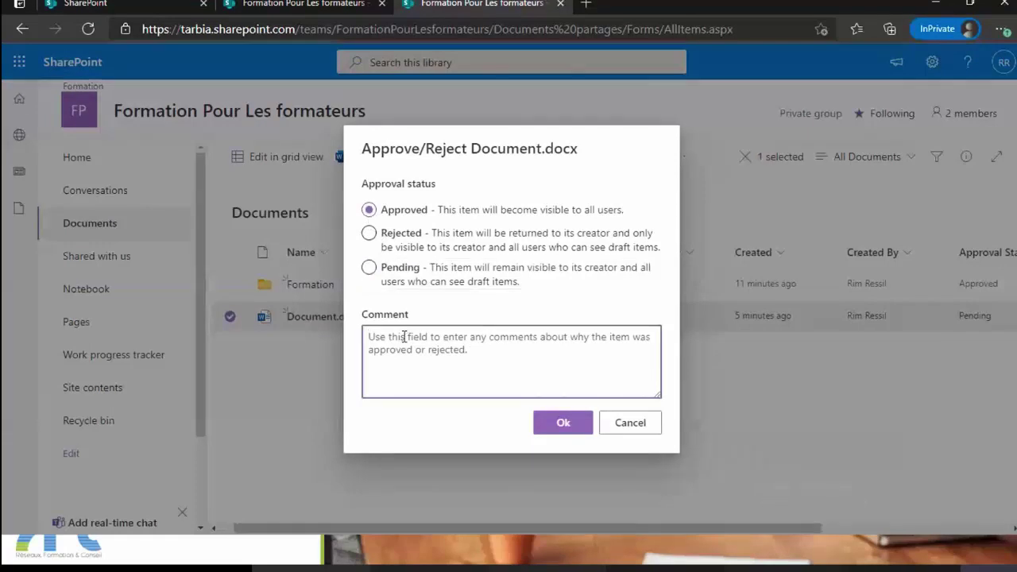
type("Good")
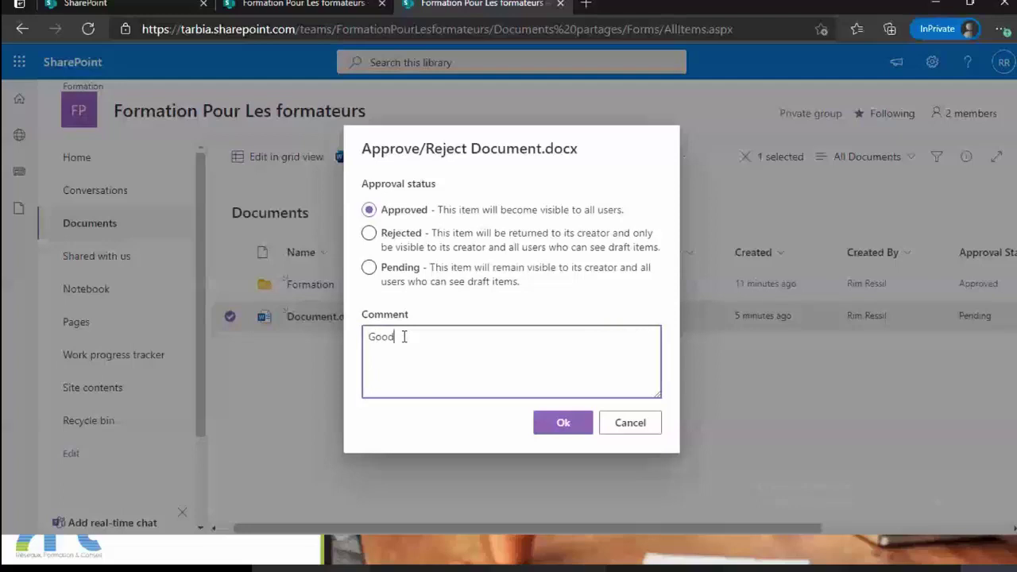
type("!")
left_click(562, 429)
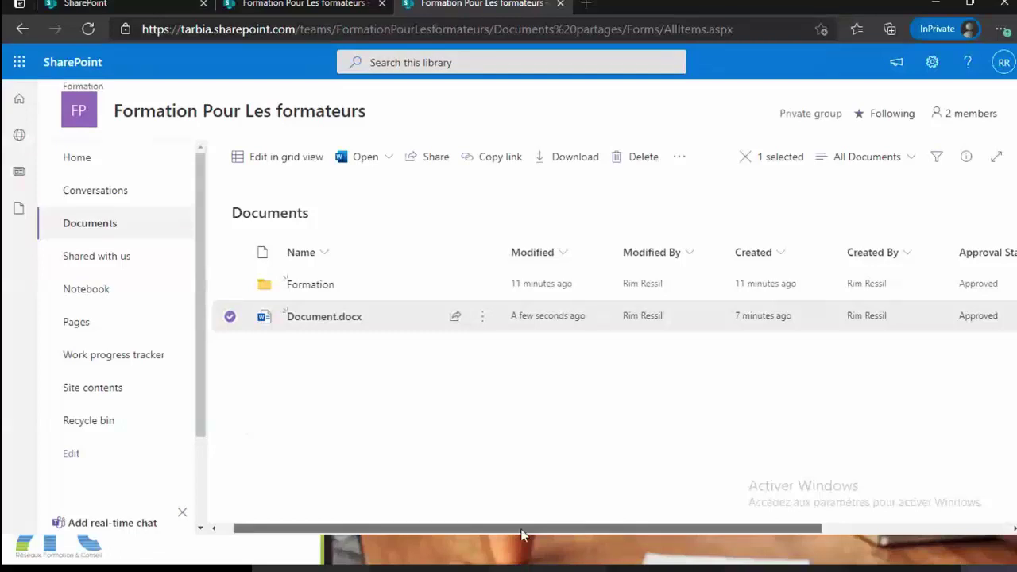
Review the Approval Status column of the Documents library after the approval
left_click_drag(521, 529, 679, 528)
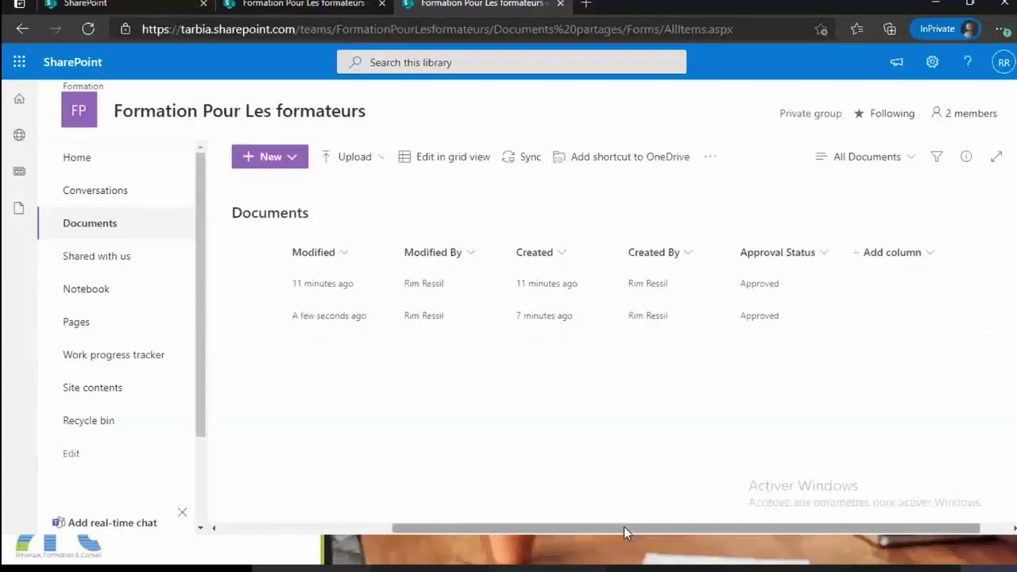
left_click_drag(624, 531, 431, 529)
mouse_move(368, 319)
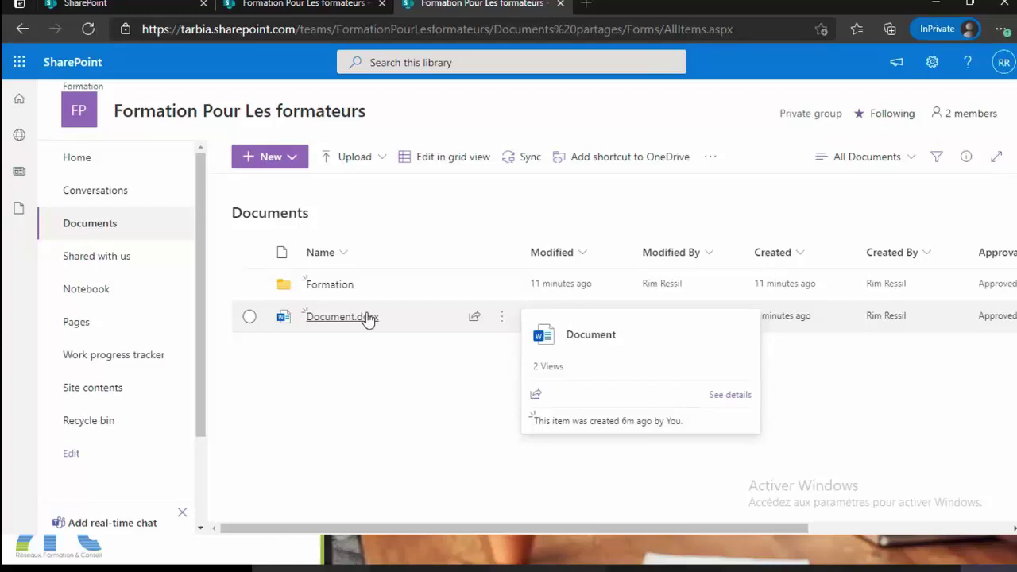
left_click_drag(484, 528, 453, 96)
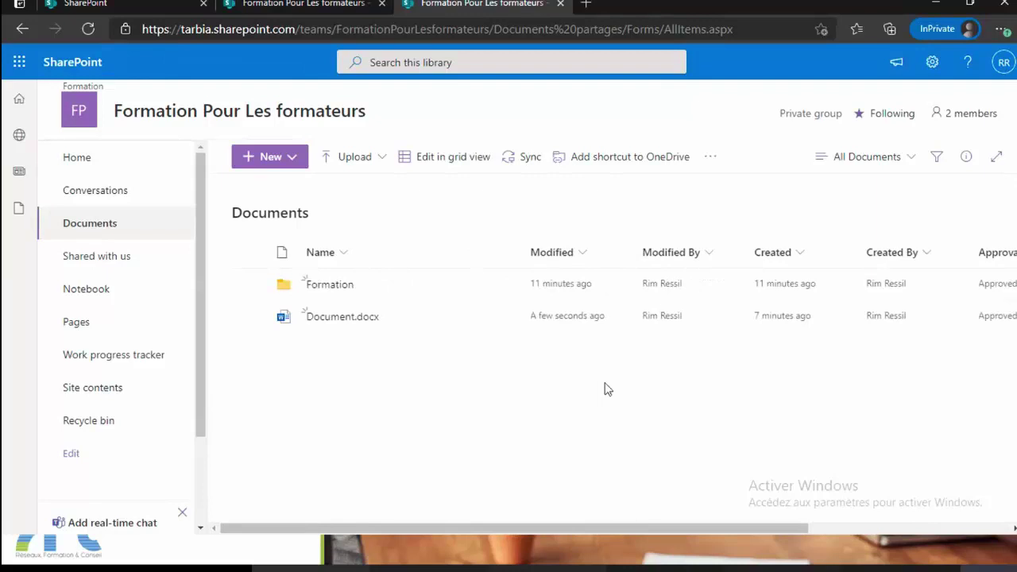
In the Documents library's versioning settings, turn off required content approval and create major and minor (draft) versions
left_click(934, 65)
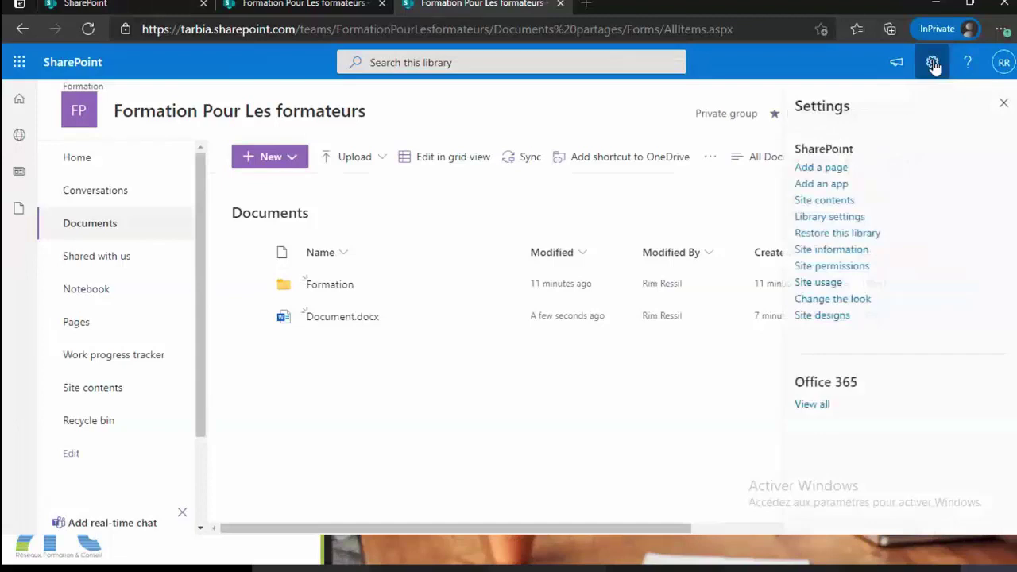
left_click(830, 222)
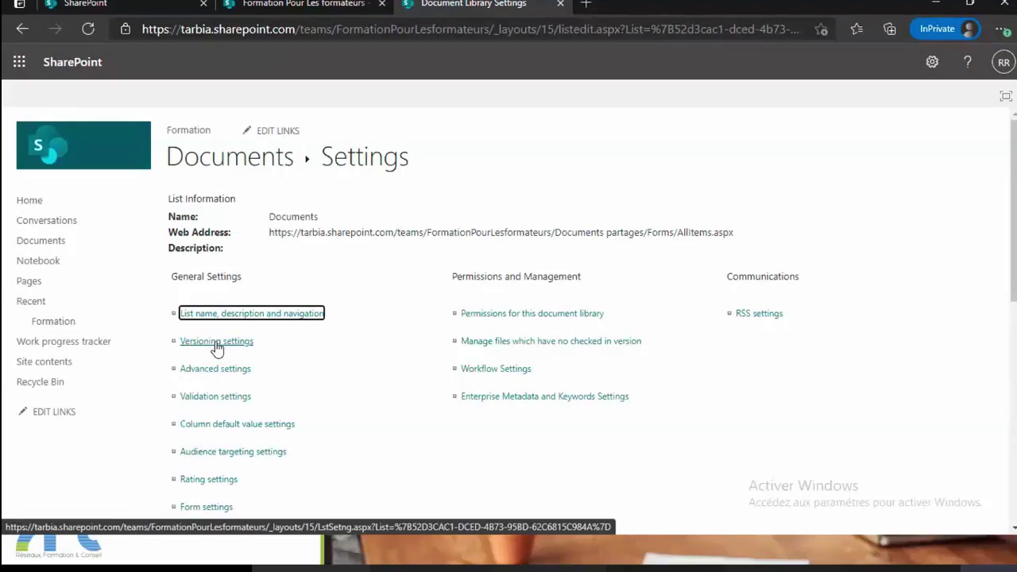
left_click(215, 345)
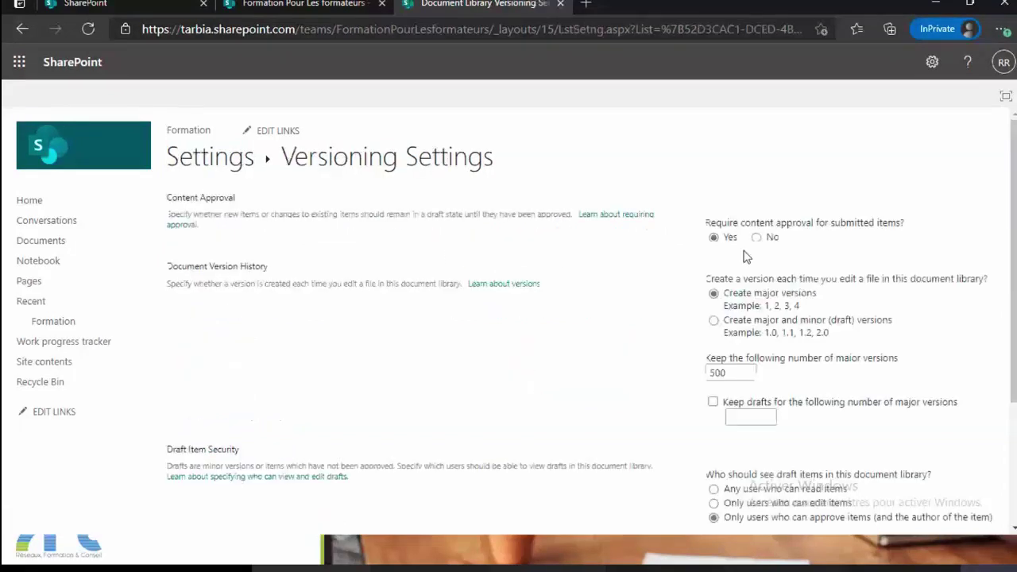
left_click(756, 236)
left_click(638, 129)
scroll(214, 200, "down", 1)
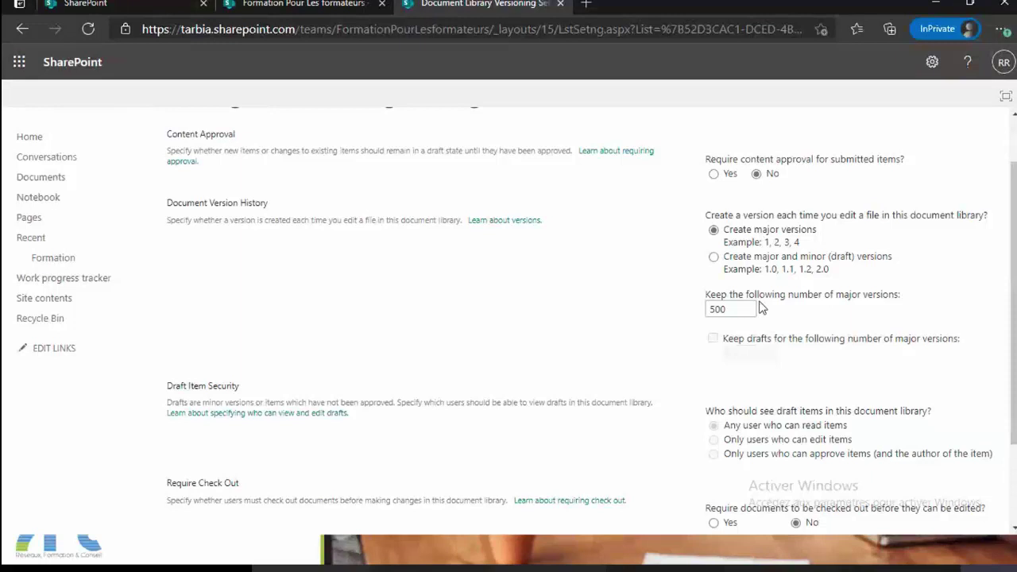
left_click(714, 257)
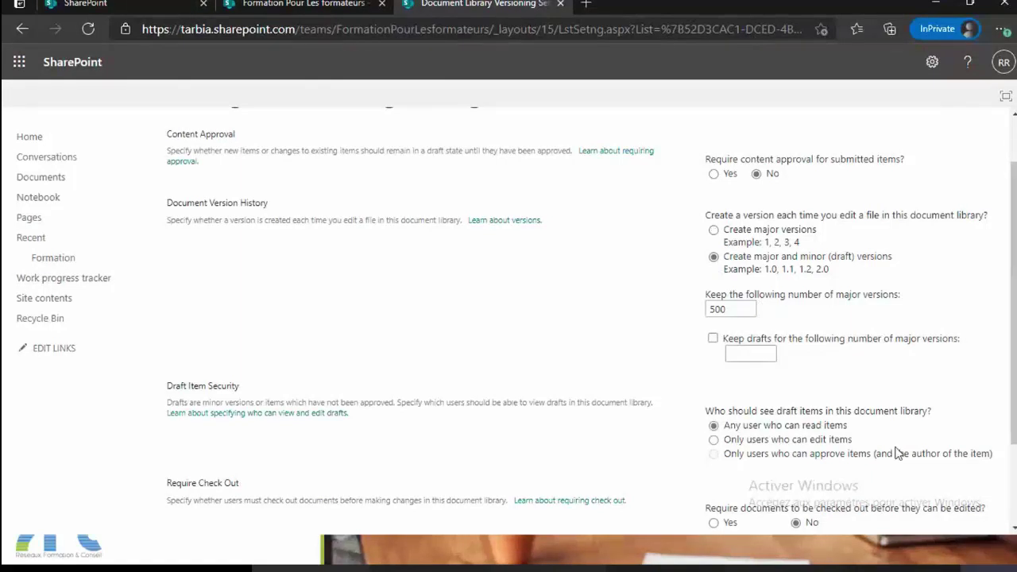
scroll(913, 454, "down", 1)
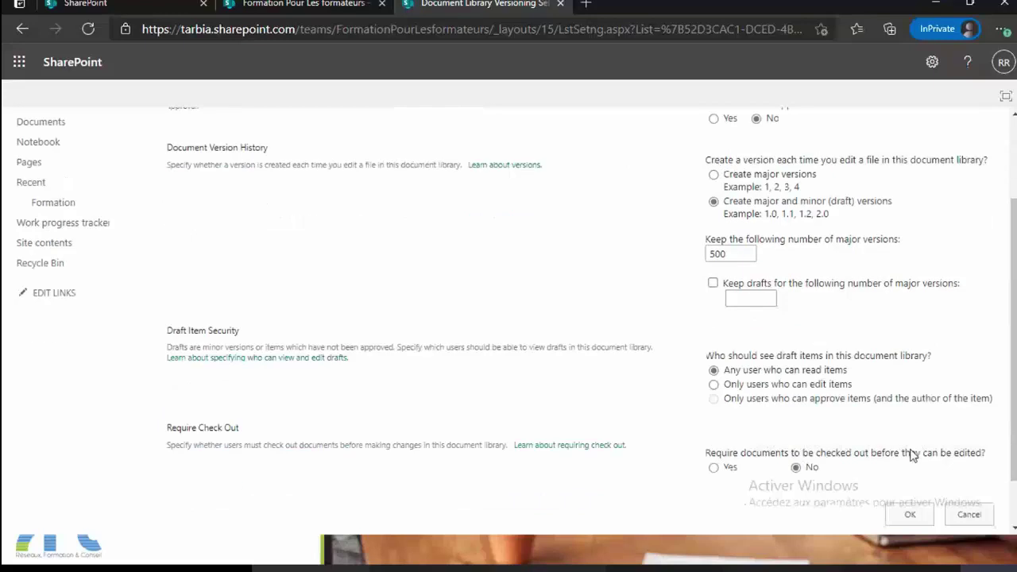
scroll(913, 453, "down", 1)
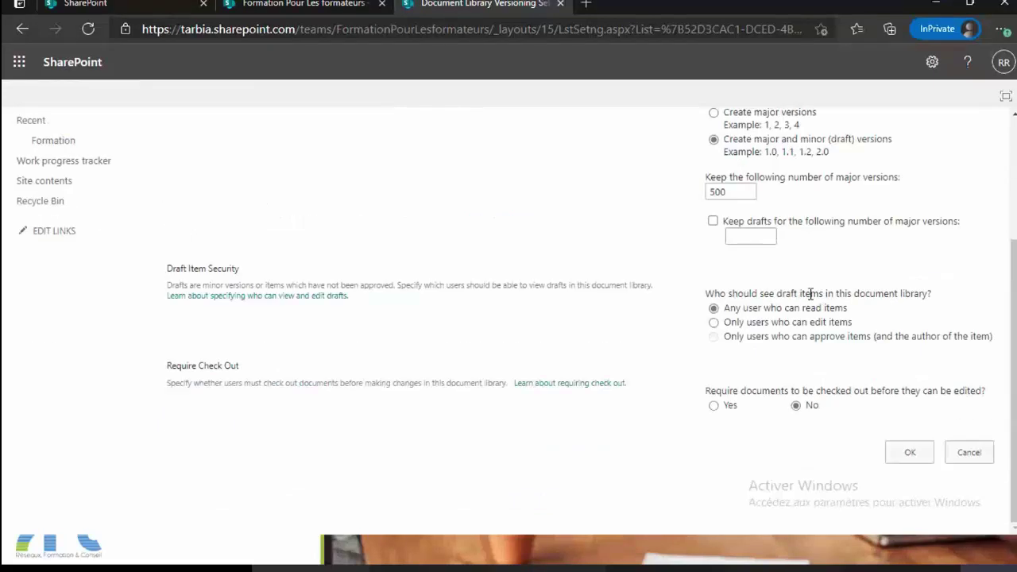
scroll(811, 295, "up", 1)
scroll(810, 295, "up", 1)
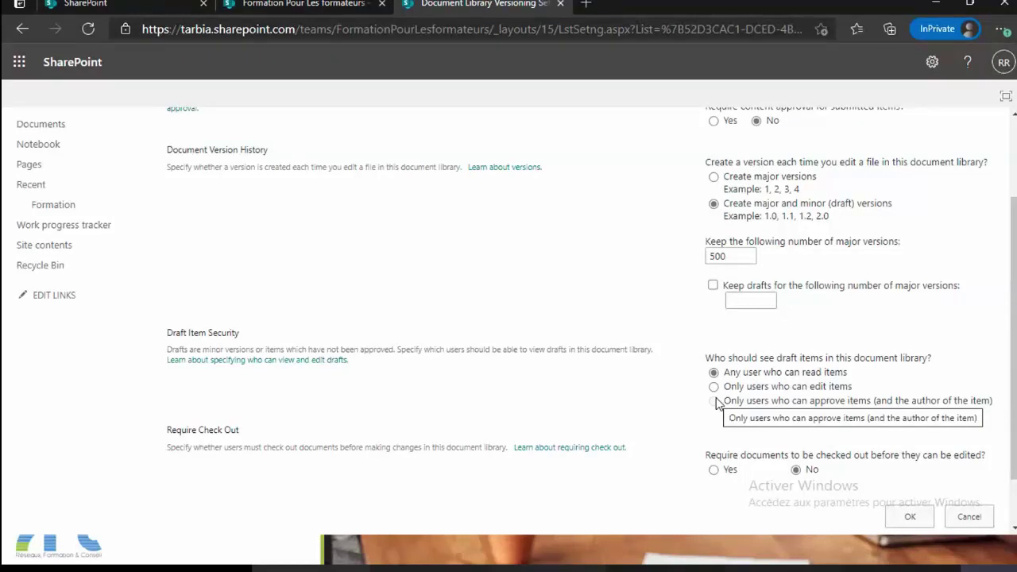
left_click(910, 515)
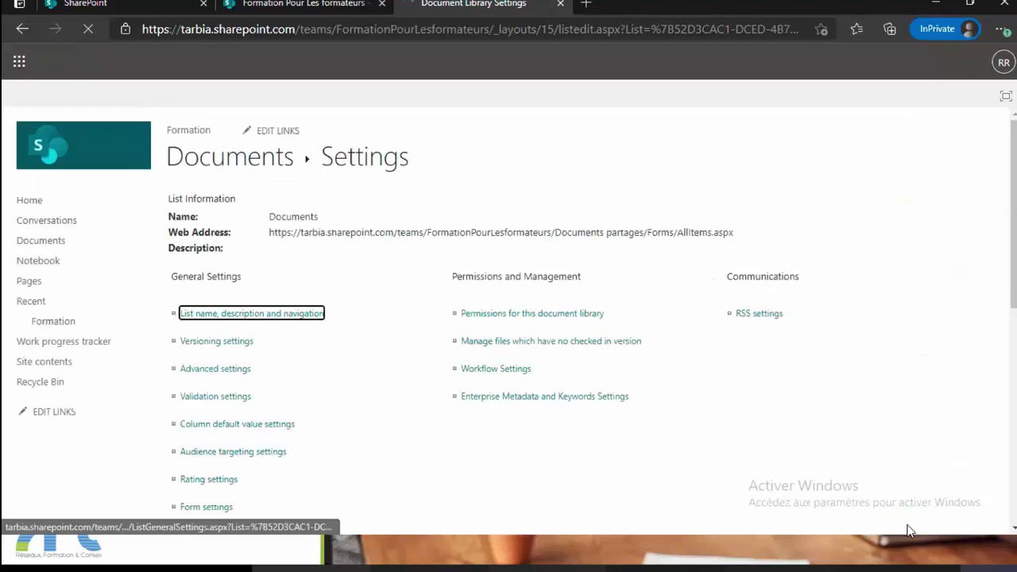
Open Document.docx from the Documents library, append ", Teams Education" to its line of text, and close the document
left_click(231, 158)
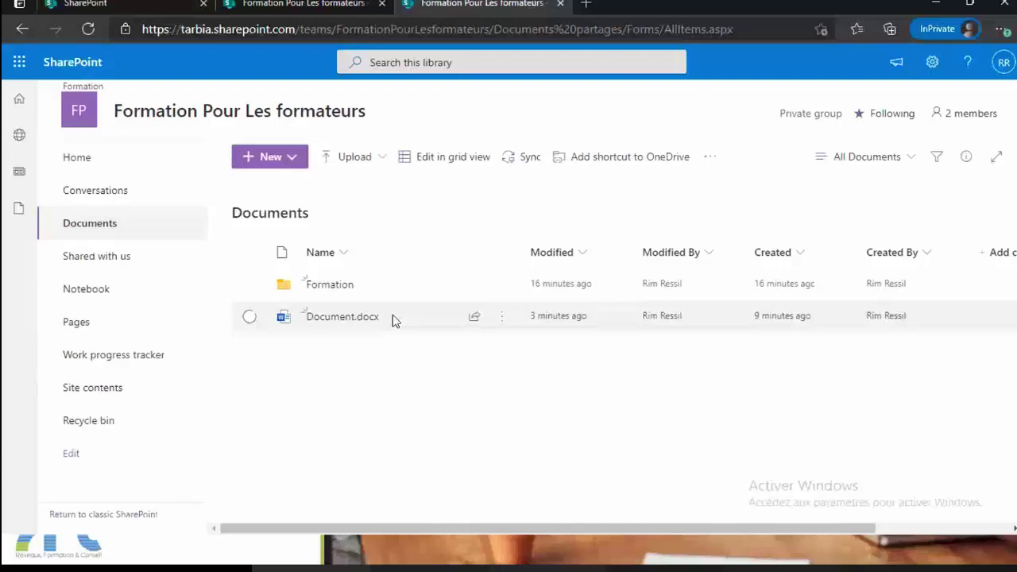
left_click(330, 324)
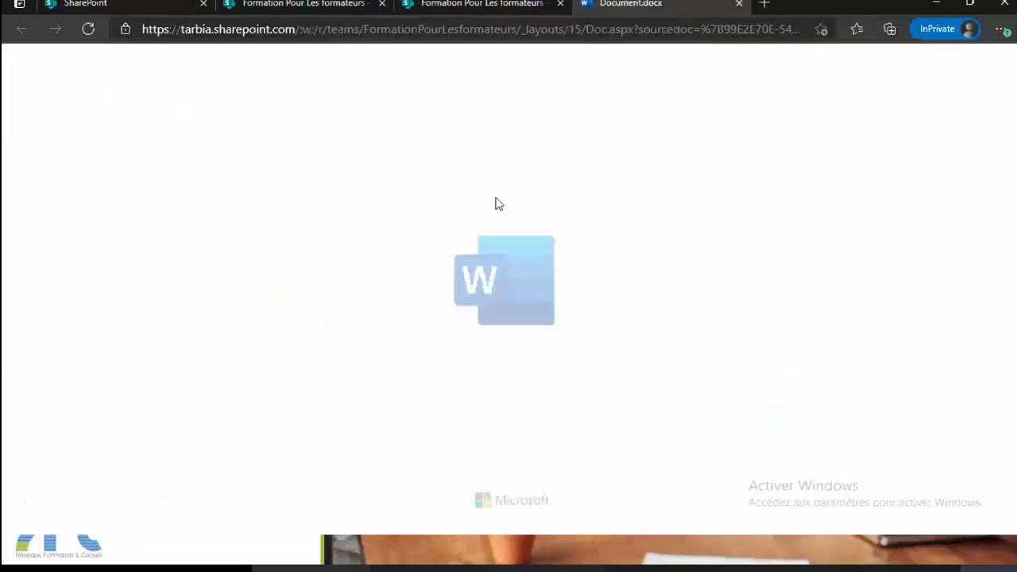
left_click(416, 240)
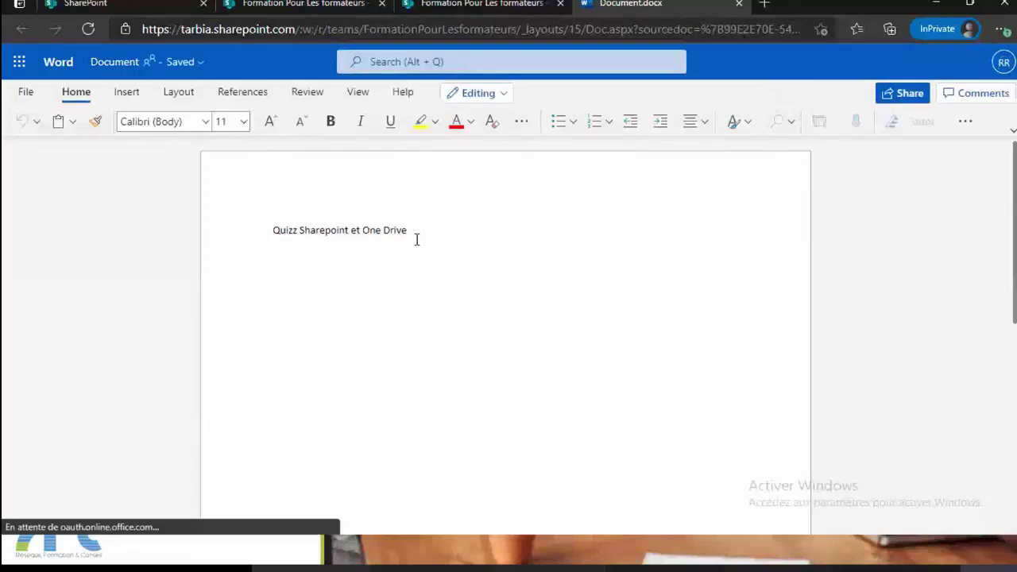
type(", Teams Educ")
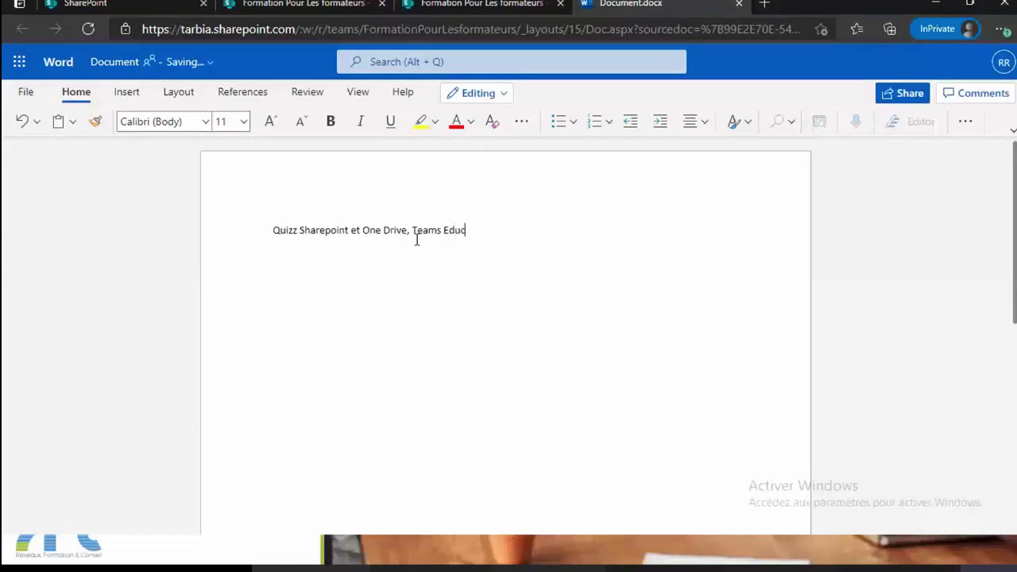
type("ation")
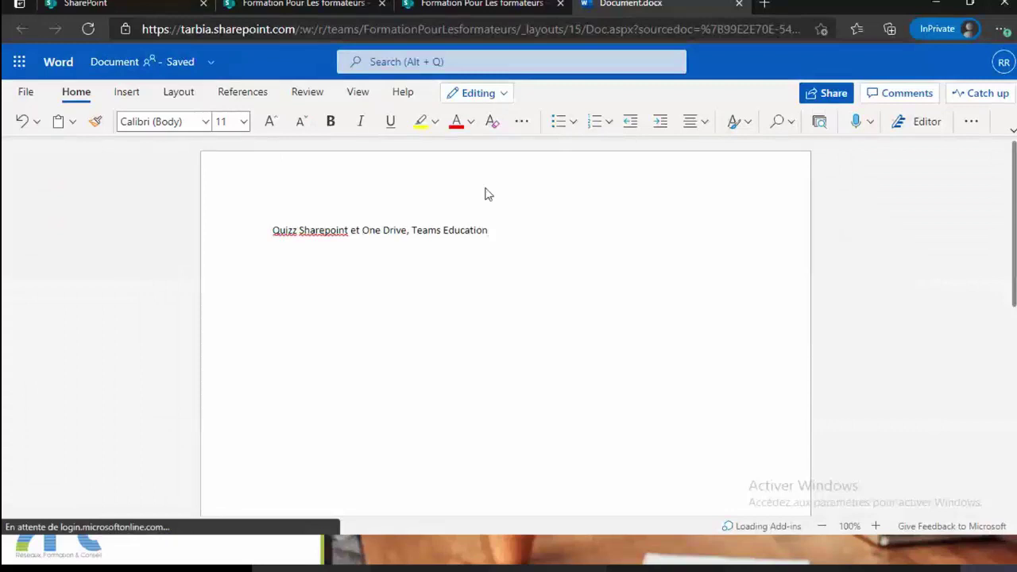
left_click(740, 4)
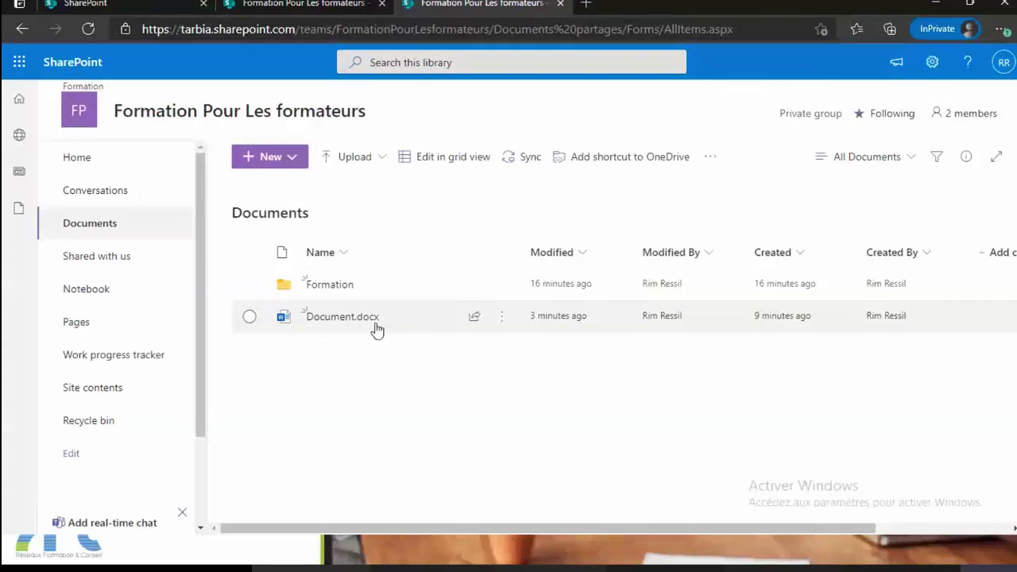
Examine the version history of Document.docx for major and minor versions after the edit
left_click(500, 324)
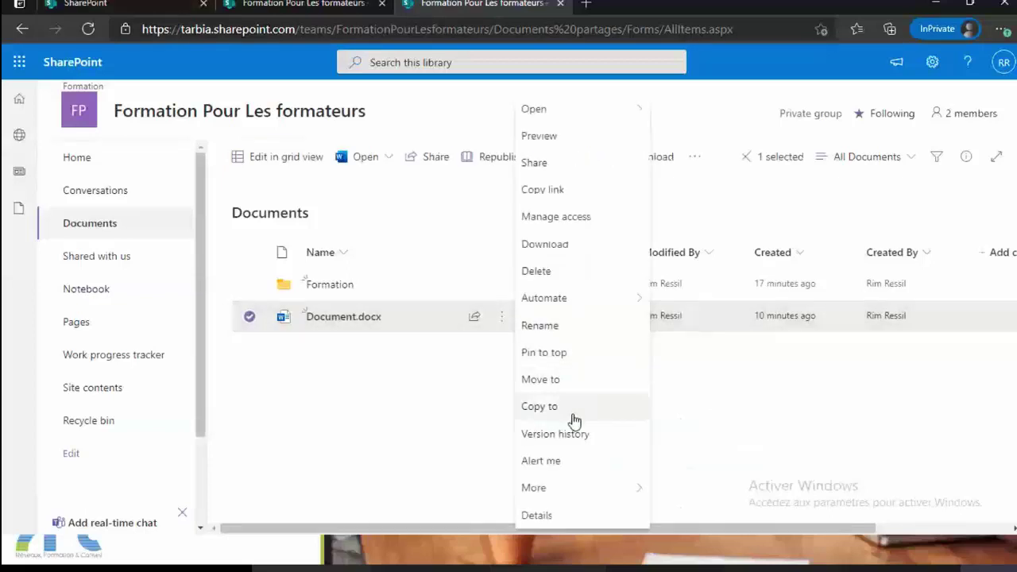
left_click(577, 433)
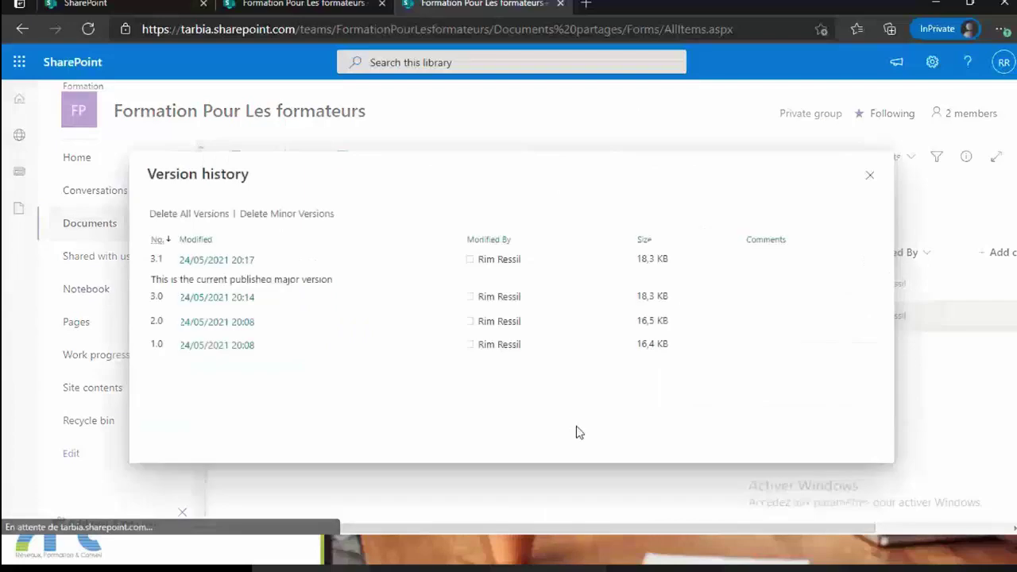
mouse_move(191, 329)
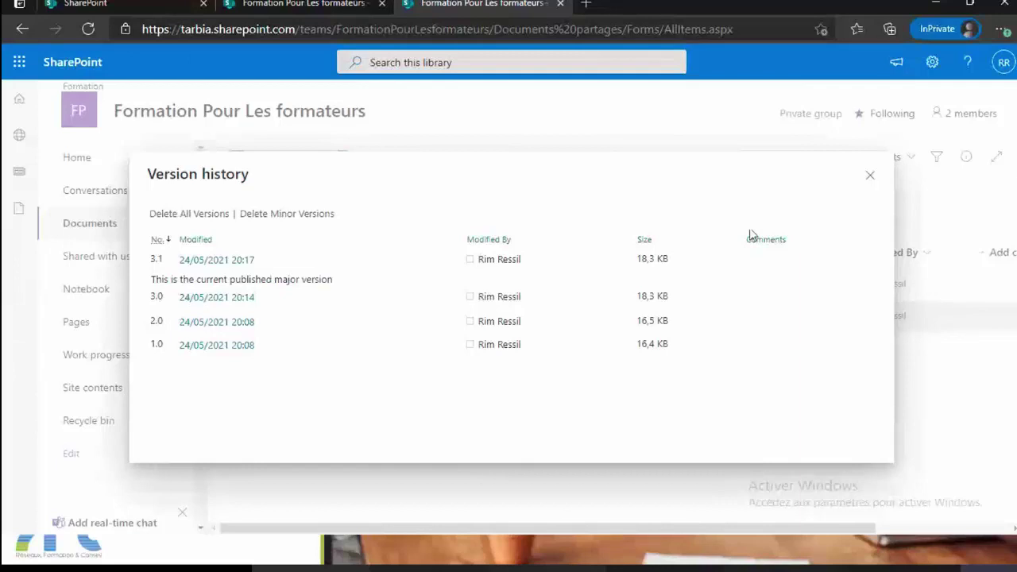
mouse_move(193, 267)
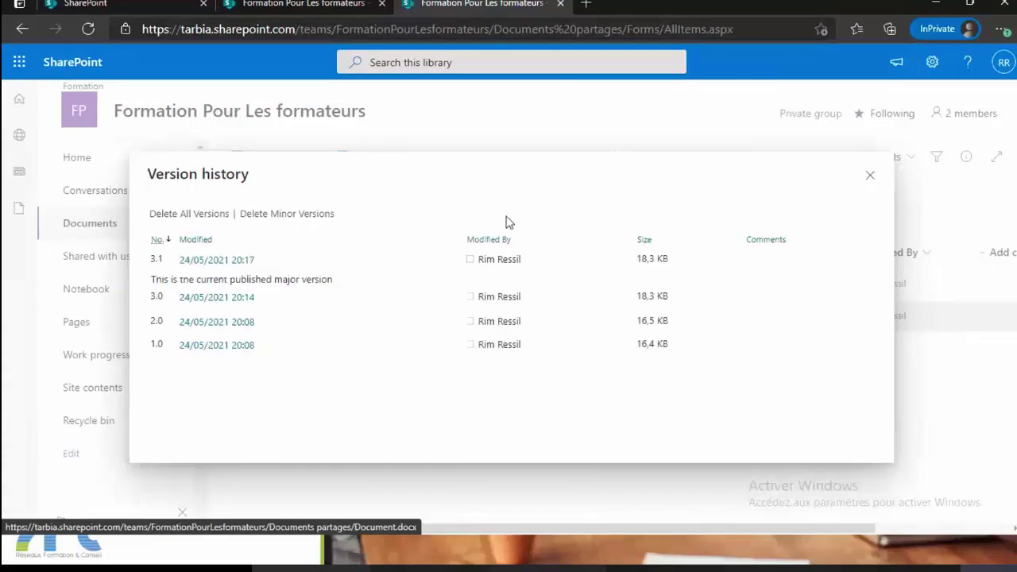
left_click(869, 180)
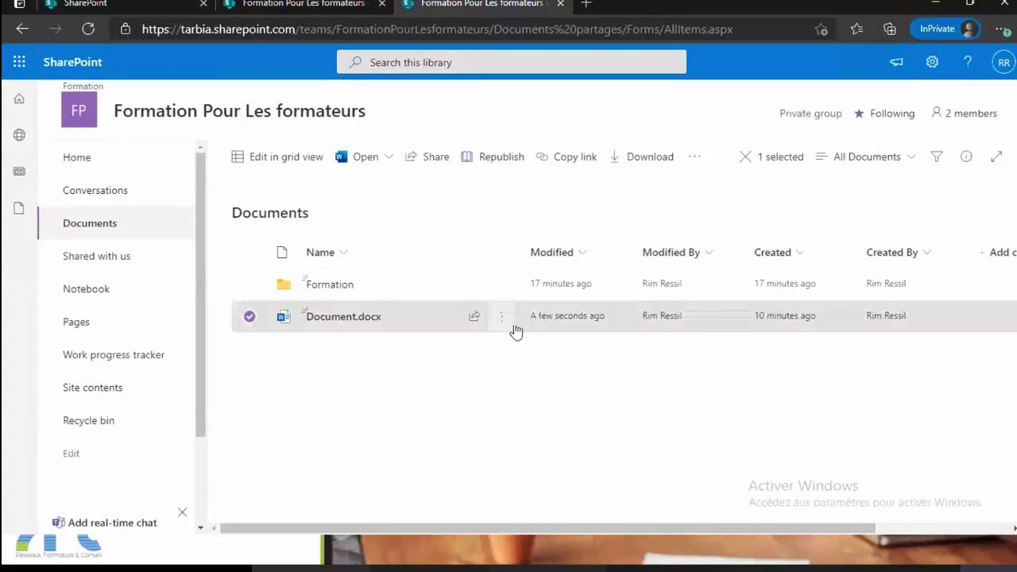
Publish Document.docx as a major version without a comment
mouse_move(504, 323)
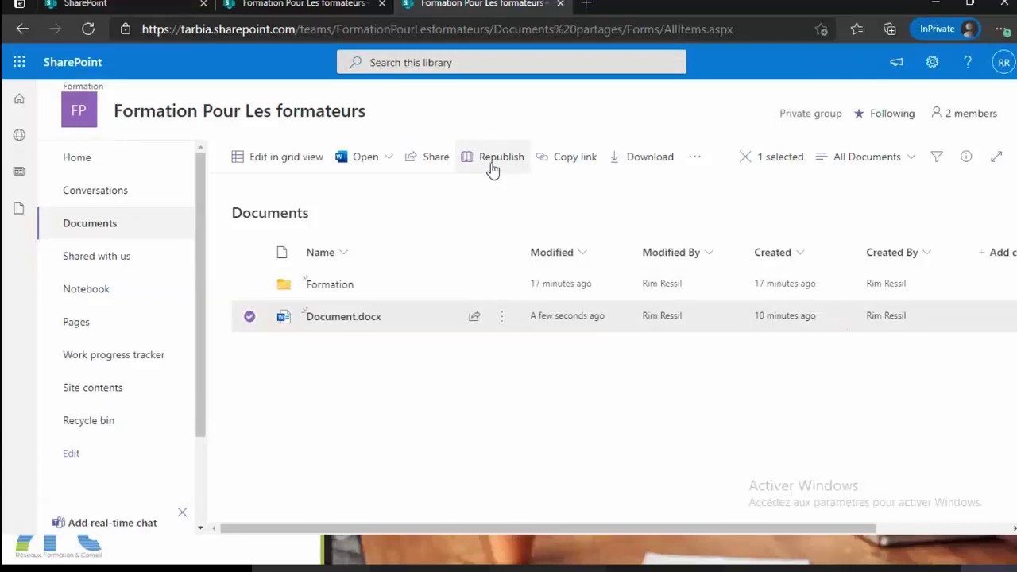
left_click(498, 319)
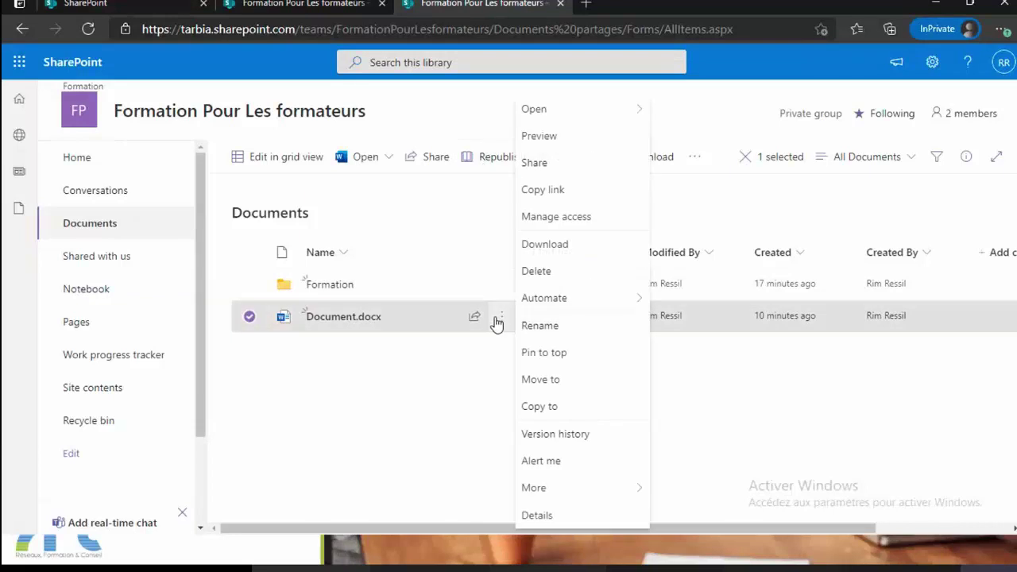
left_click(573, 488)
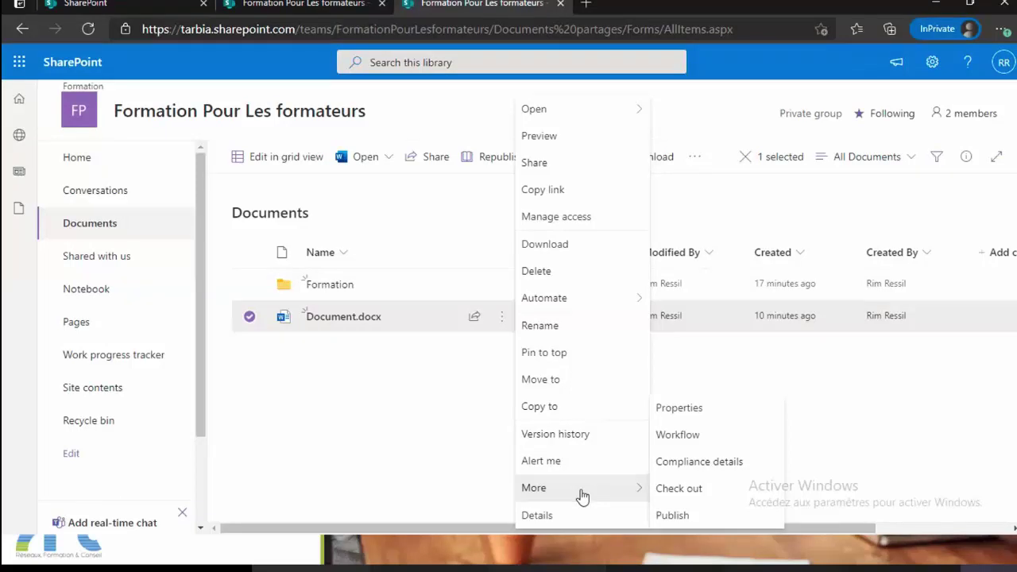
left_click(672, 515)
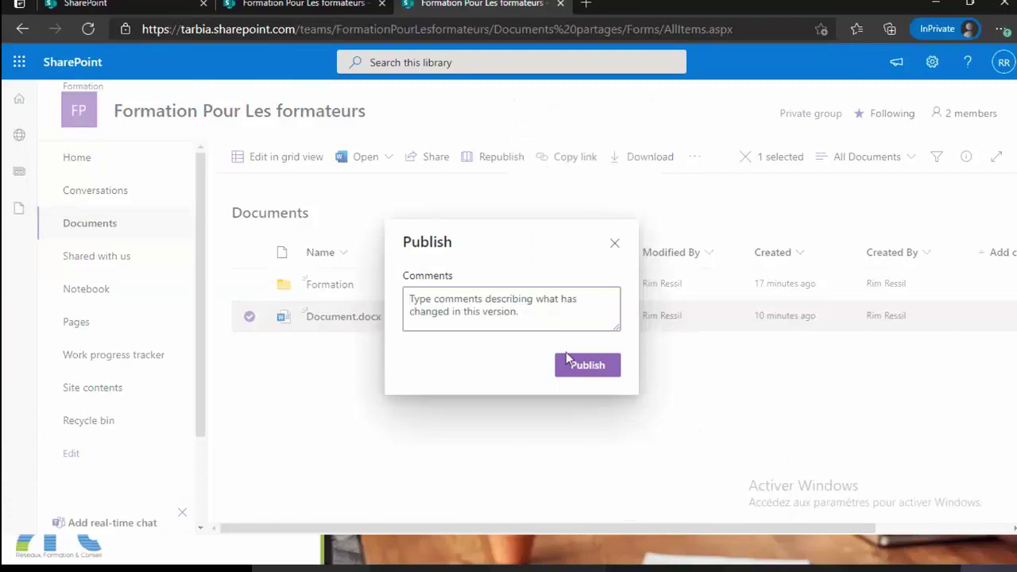
left_click(585, 367)
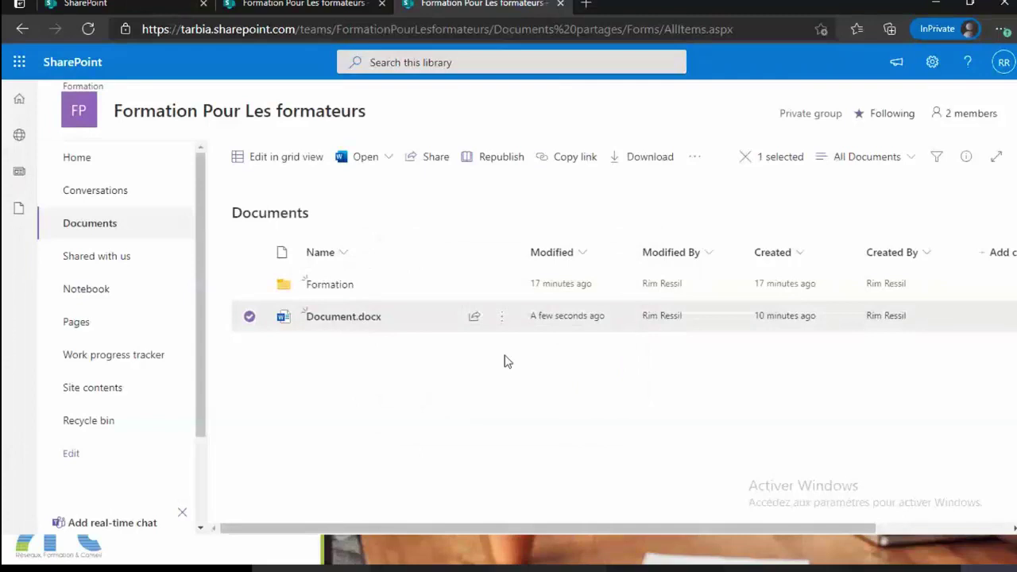
mouse_move(418, 315)
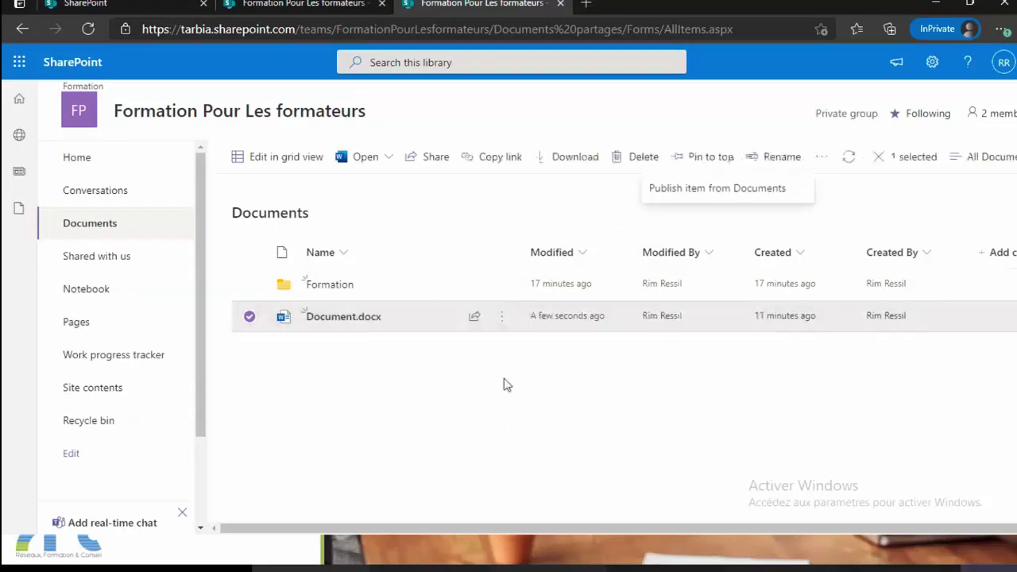
Check the version history of the published Document.docx, then clear the file selection
left_click(502, 320)
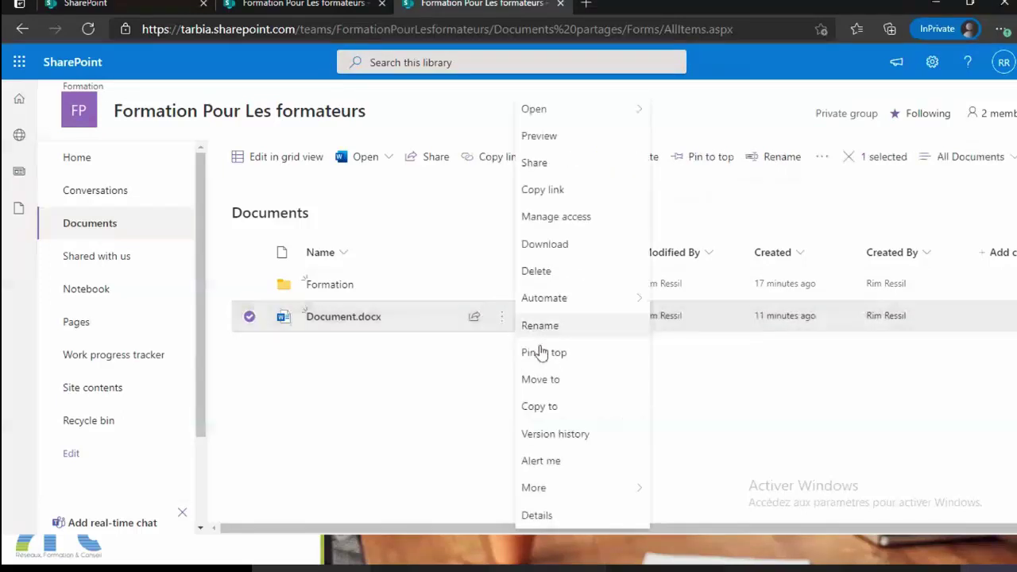
left_click(555, 434)
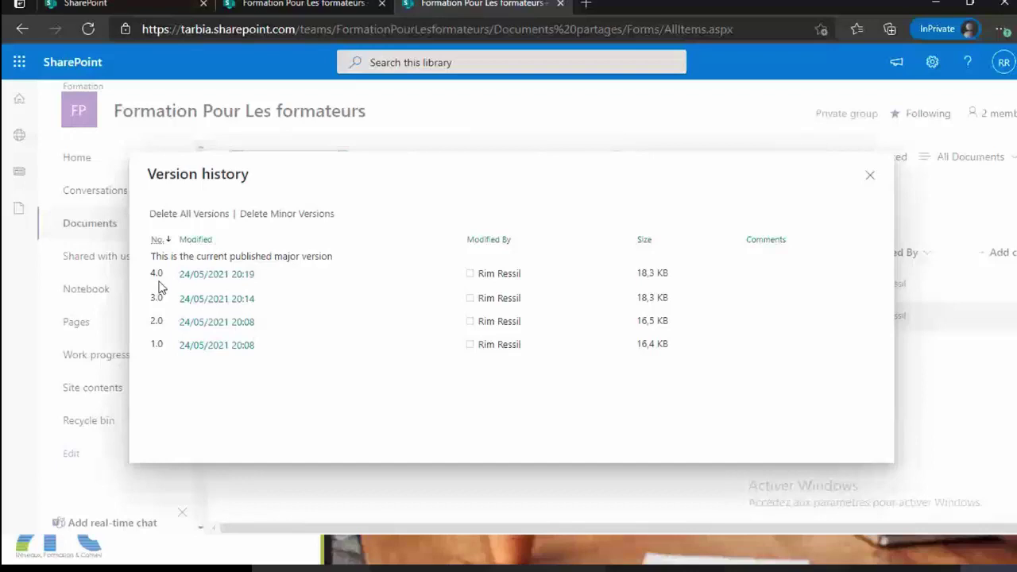
left_click(870, 176)
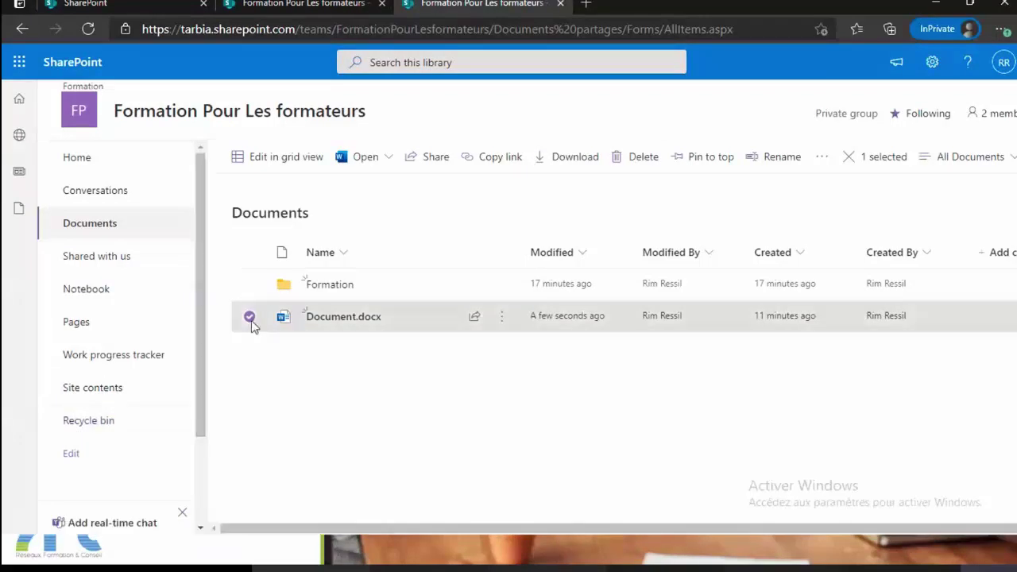
left_click(337, 391)
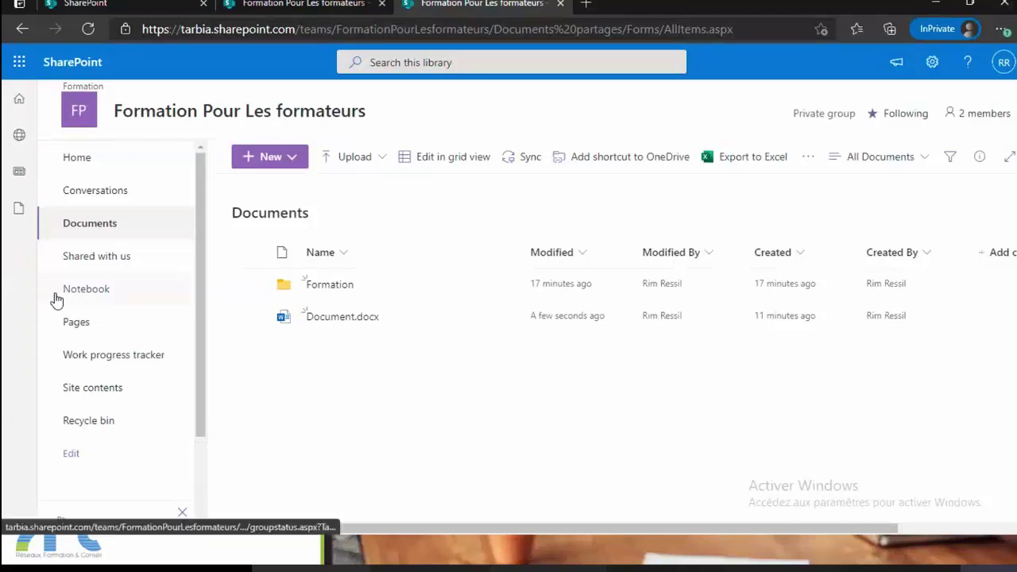
Look through the site's Pages library, home page and site contents, including the item types that can be created there
left_click(89, 329)
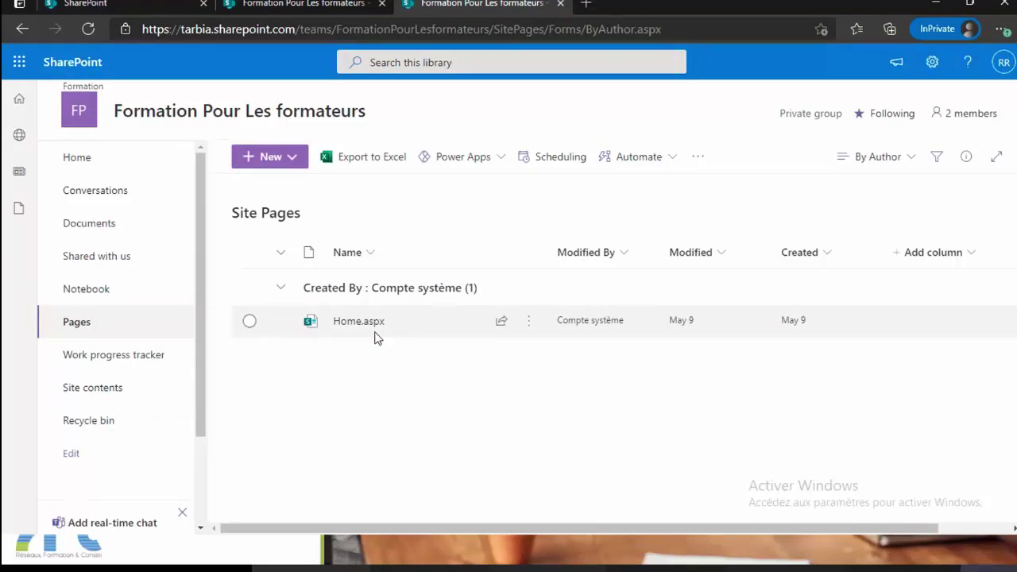
mouse_move(362, 334)
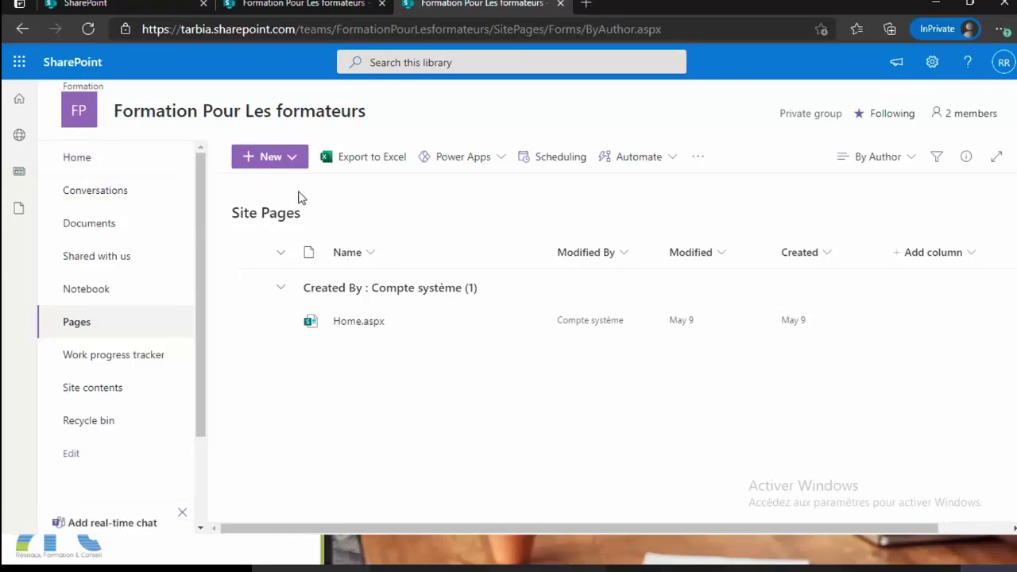
left_click(139, 161)
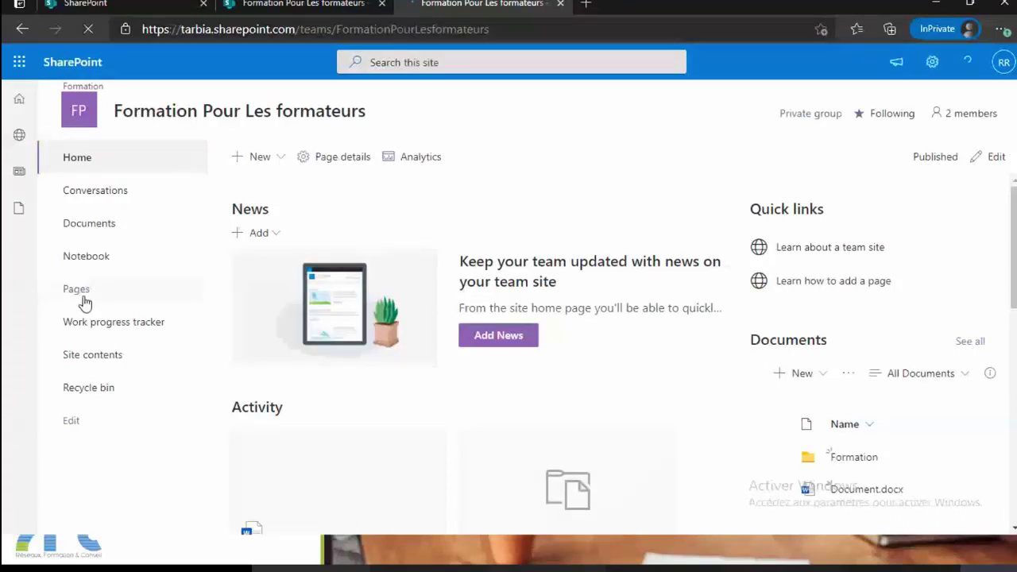
left_click(76, 363)
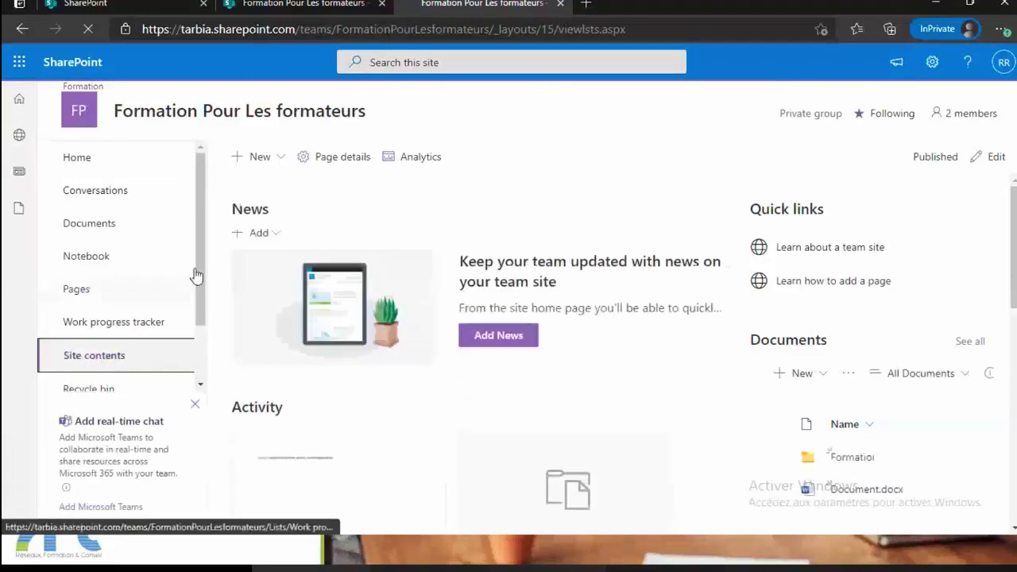
left_click(199, 370)
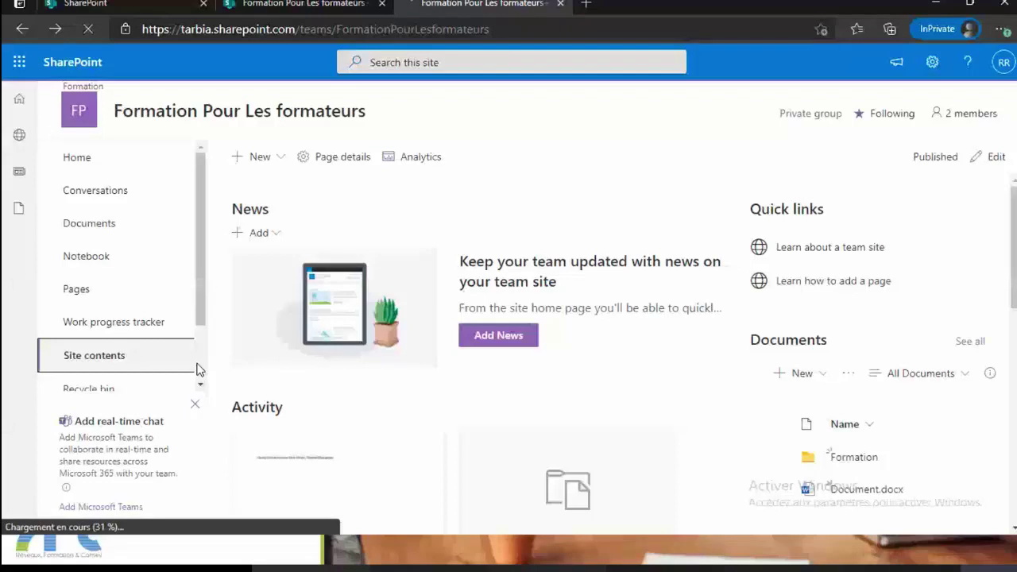
left_click_drag(202, 316, 205, 371)
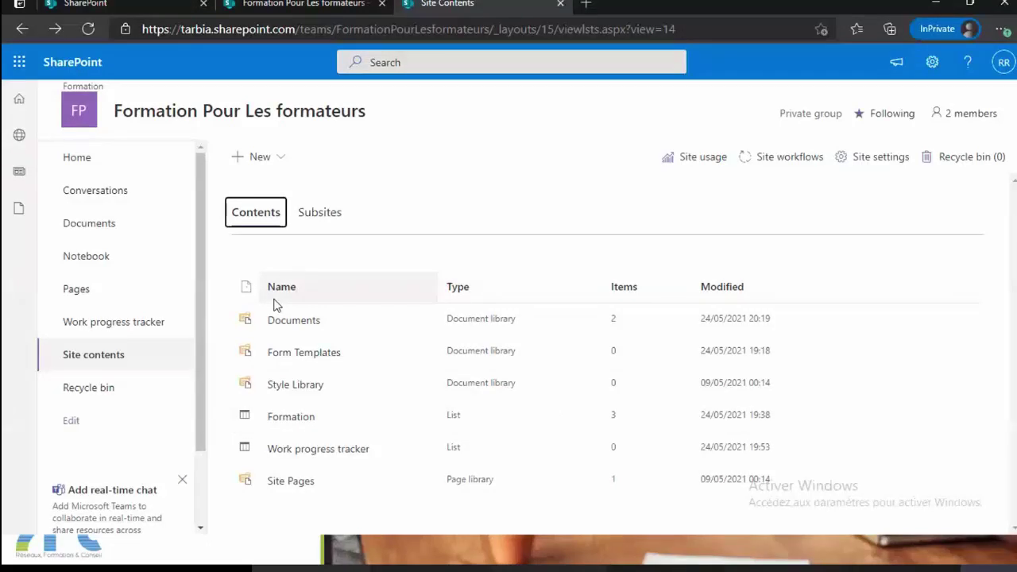
left_click(281, 170)
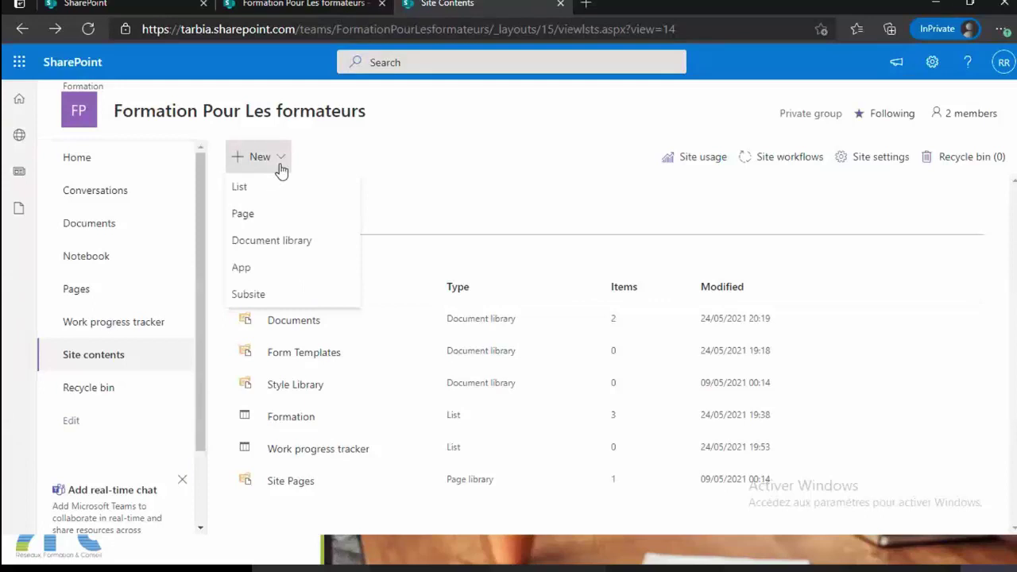
Create a site page named "New Home" in the Pages library and add a two-column section to it
left_click(100, 295)
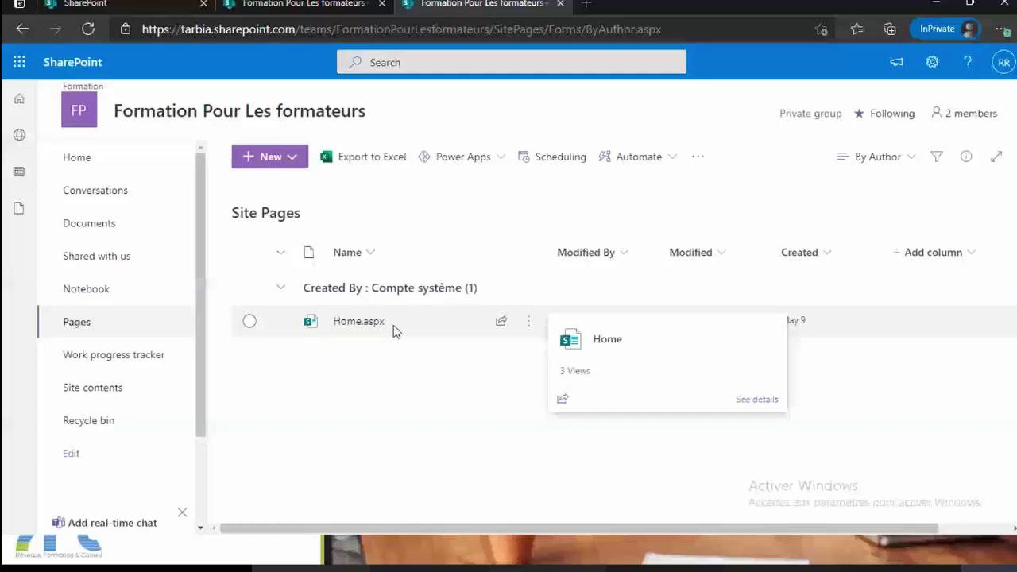
left_click(291, 157)
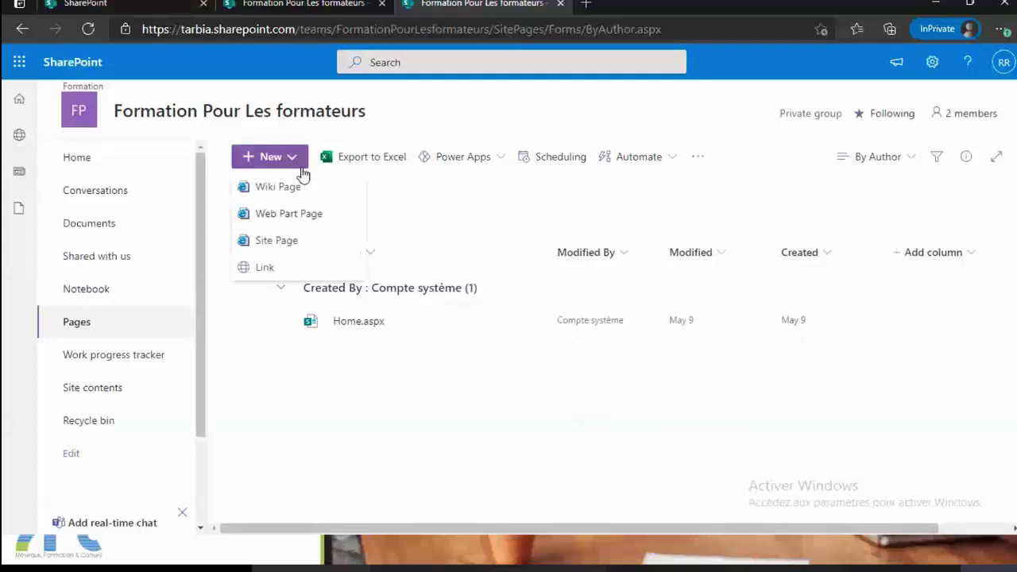
left_click(291, 241)
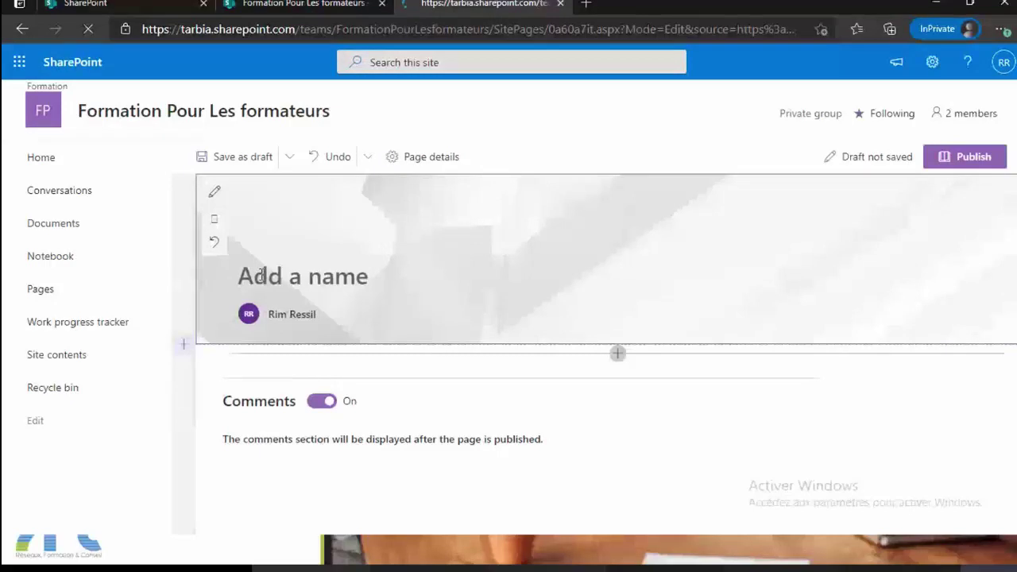
type("New H")
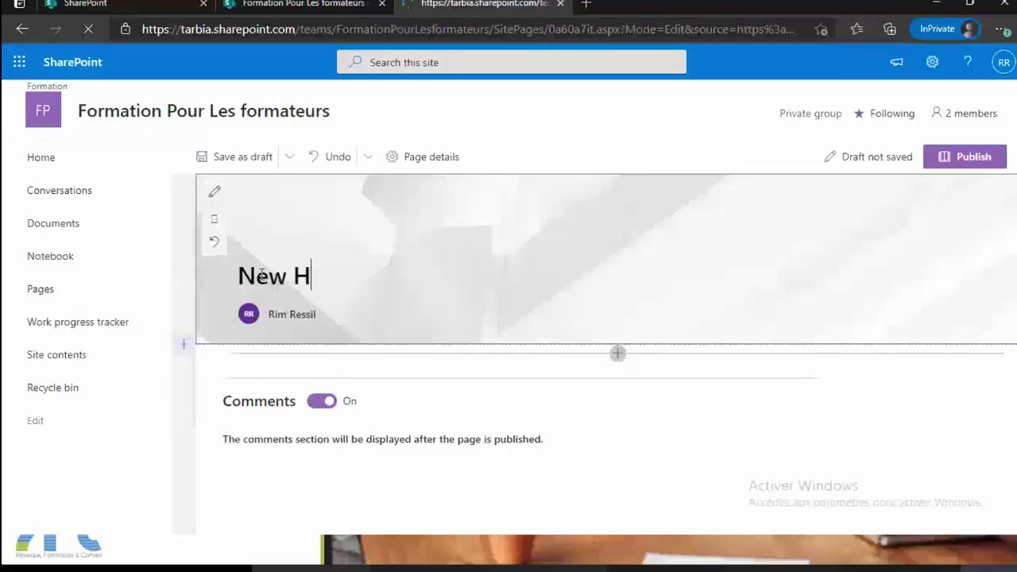
type("ome")
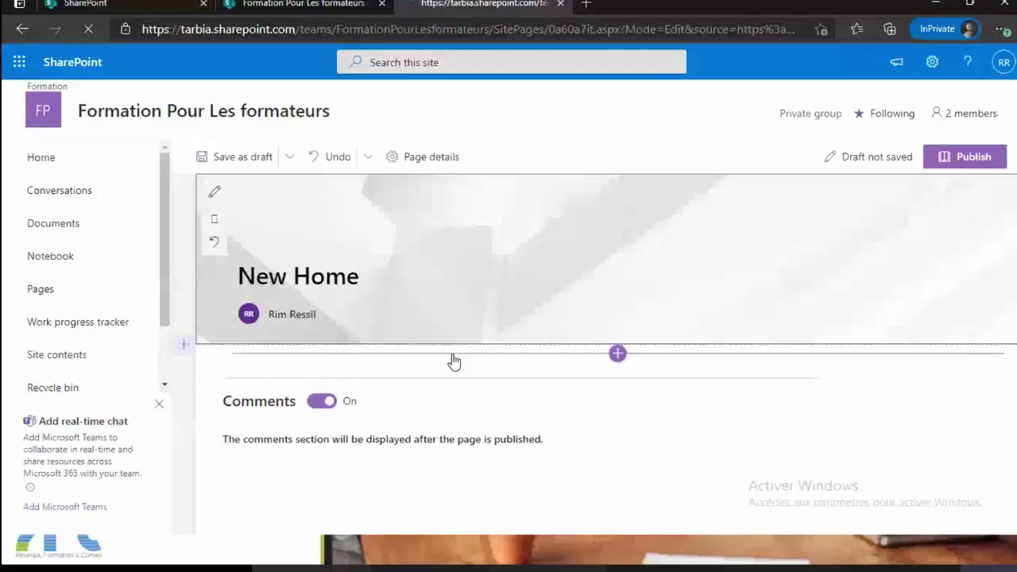
left_click(183, 344)
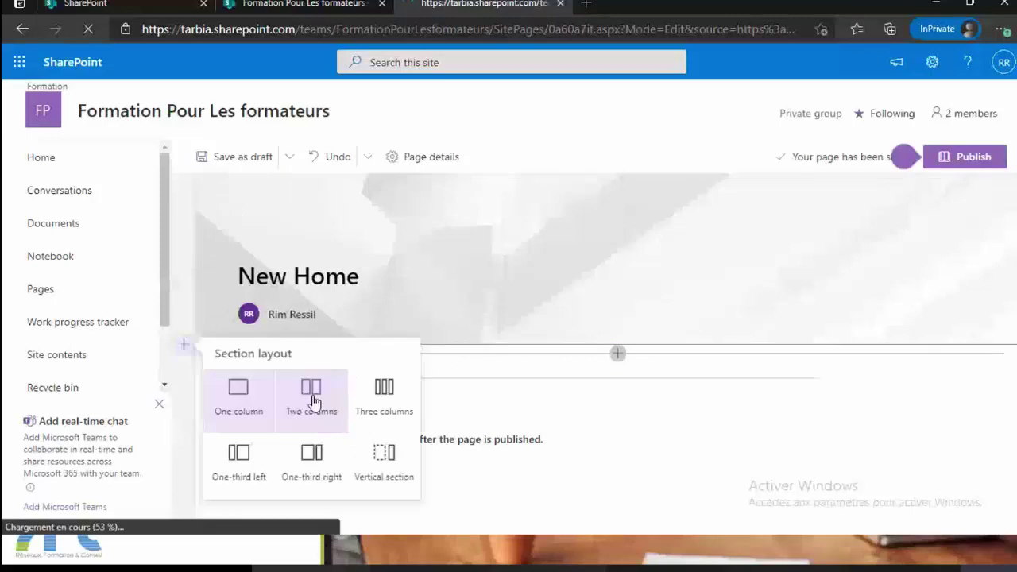
left_click(312, 400)
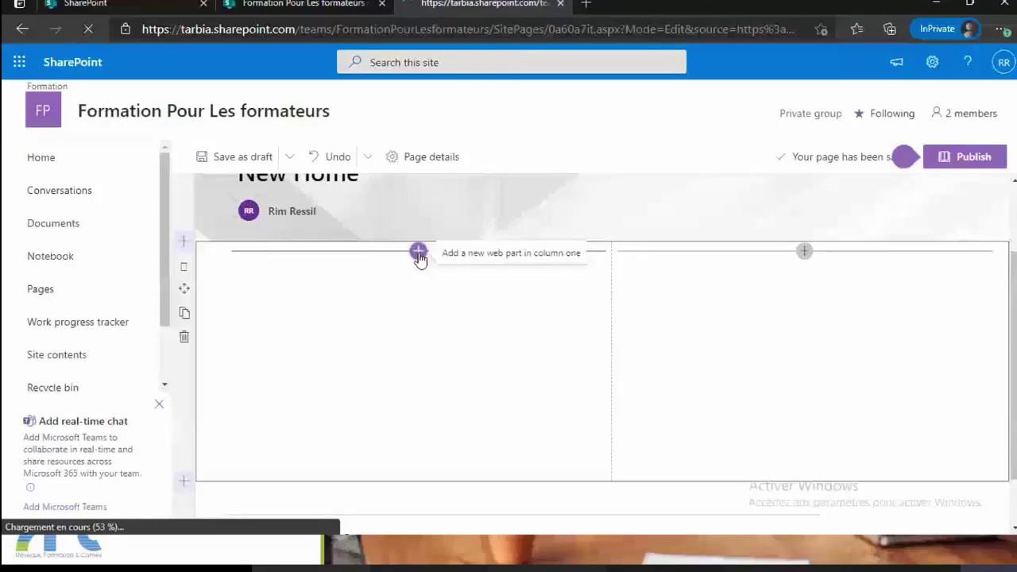
Add a List web part to column one of the New Home page and show the Formation list in it
left_click(419, 253)
left_click(538, 332)
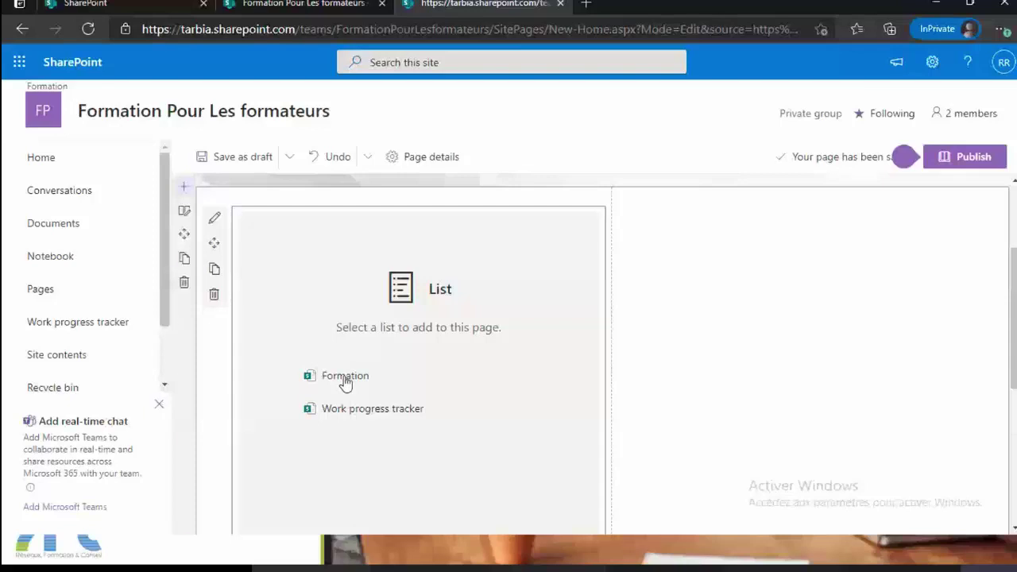
left_click(345, 377)
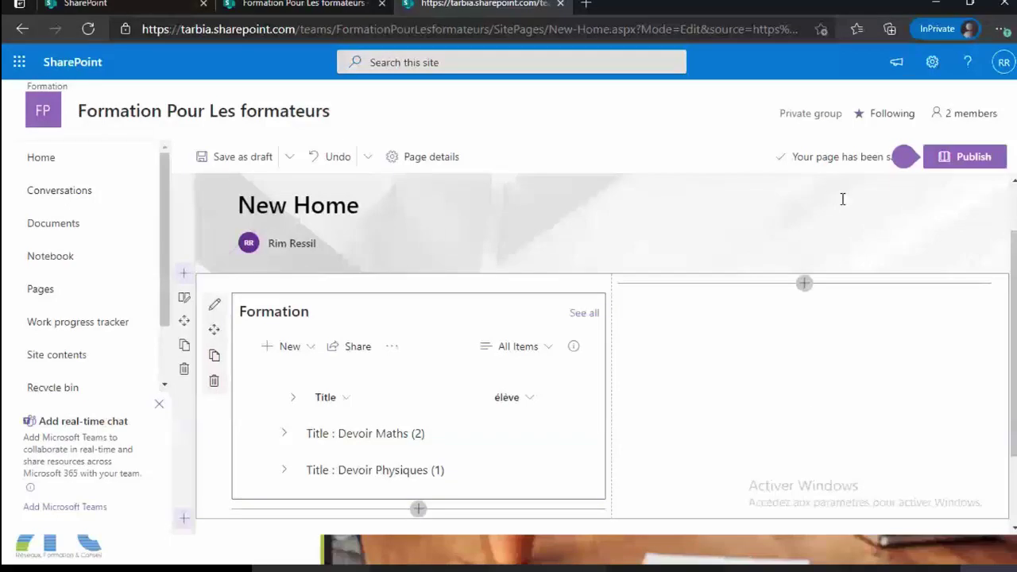
Add a Button web part to column two and set its label to "Teams"
left_click(805, 283)
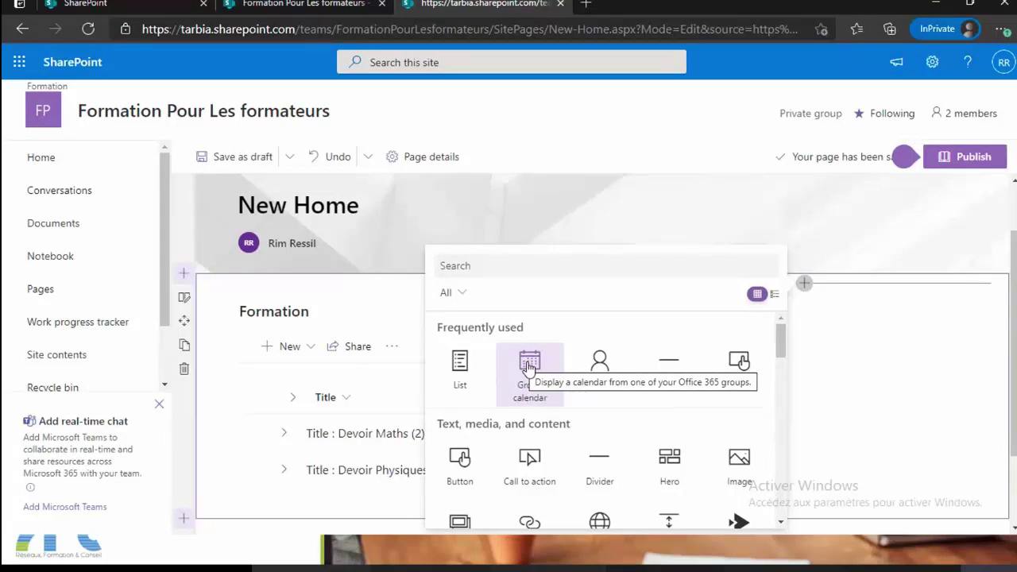
scroll(609, 453, "down", 1)
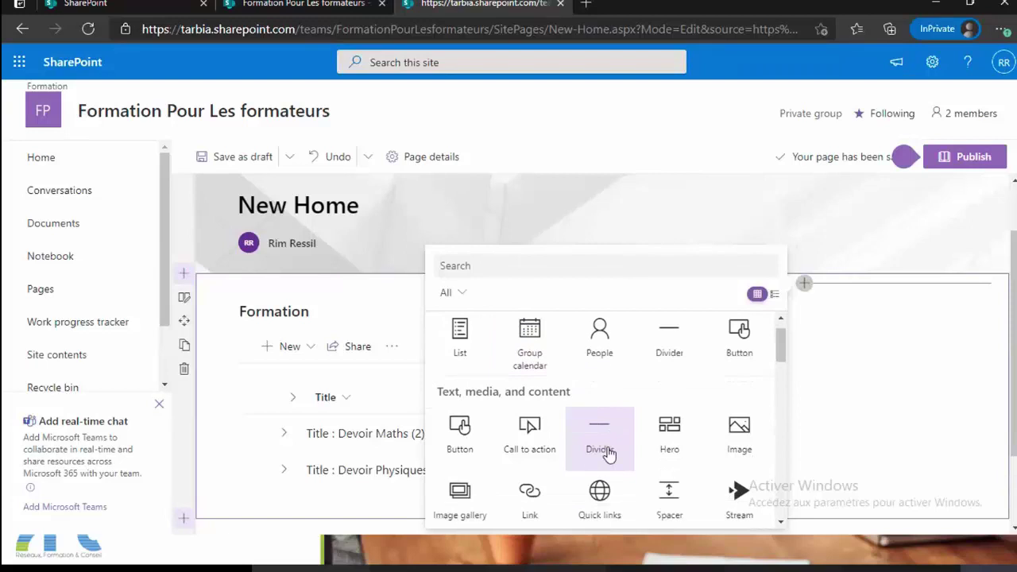
left_click(462, 429)
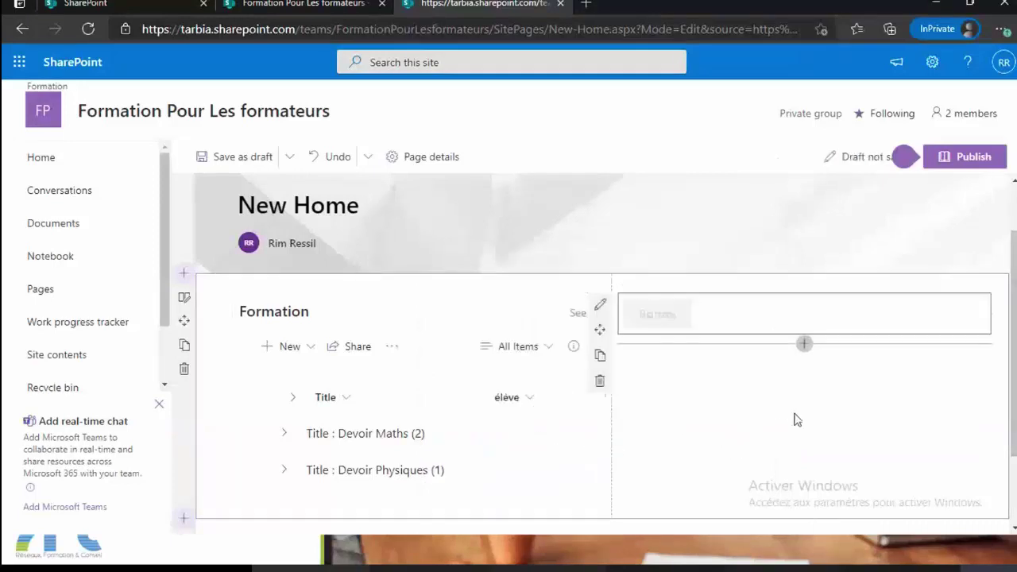
left_click(600, 309)
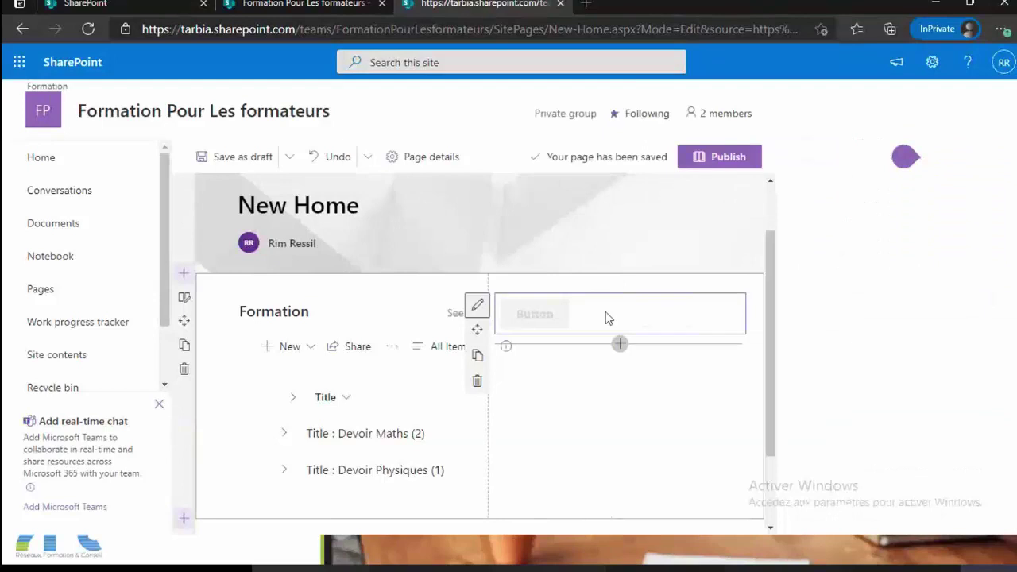
type("Teams")
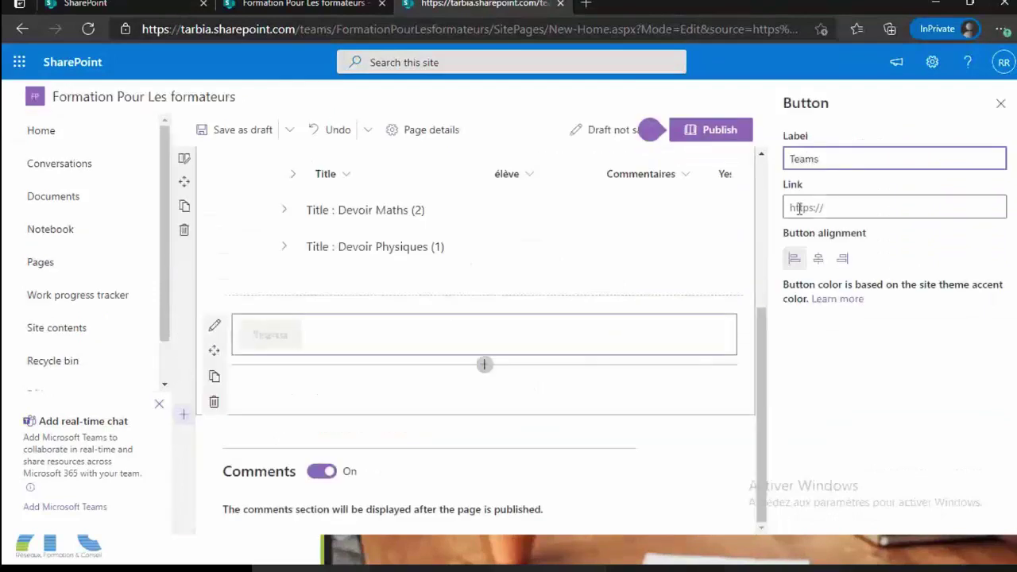
key("Tab")
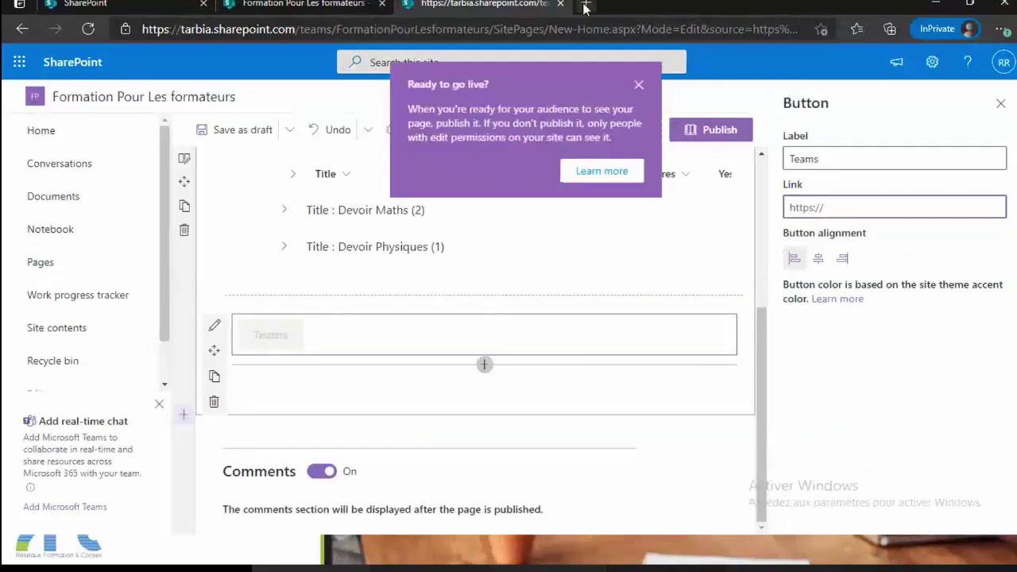
Open Teams from the Office 365 home page in a new browser tab and use its copied address as the Teams button's link
key("ctrl+t")
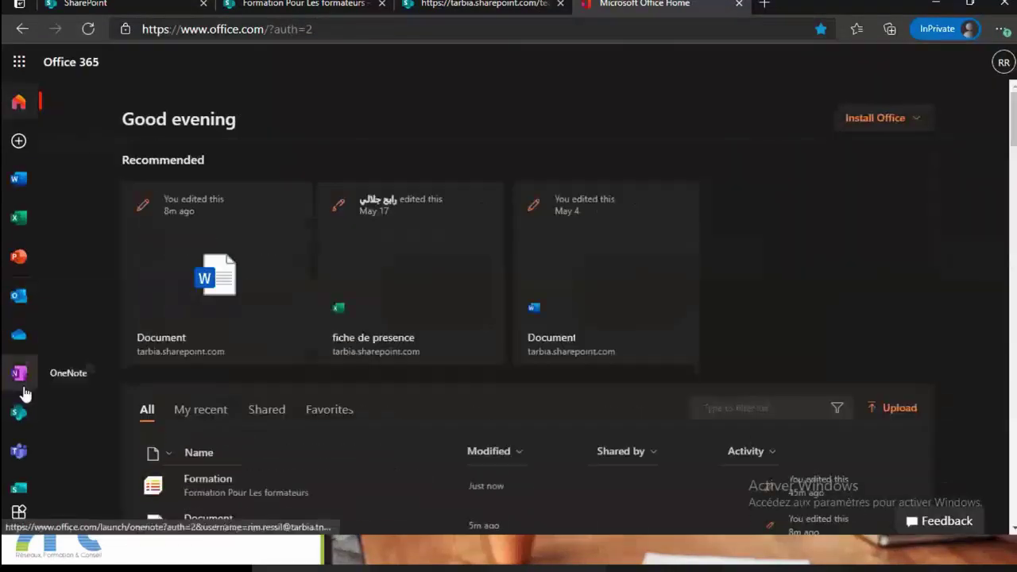
left_click(24, 392)
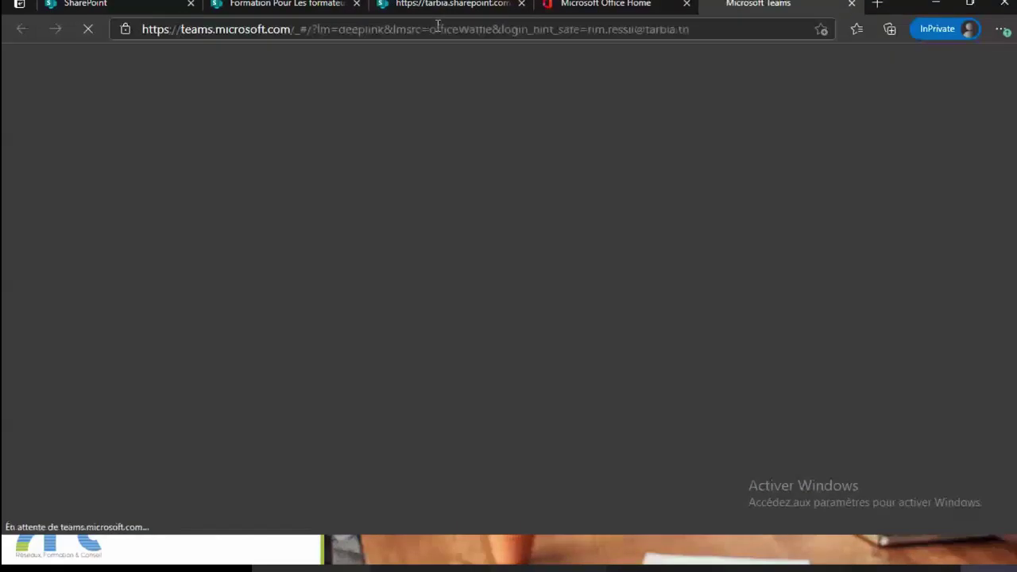
left_click(705, 32)
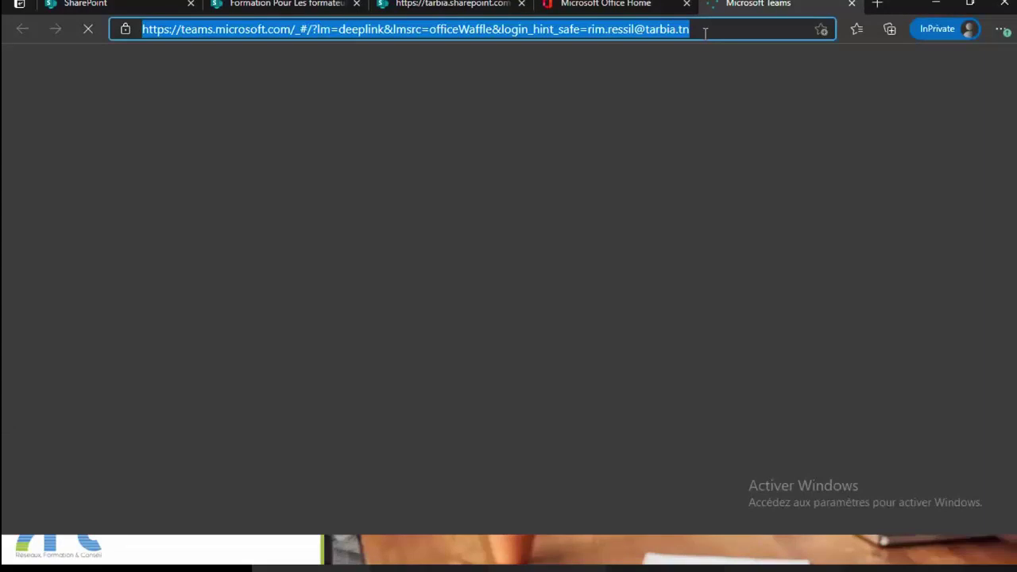
key("ctrl+3")
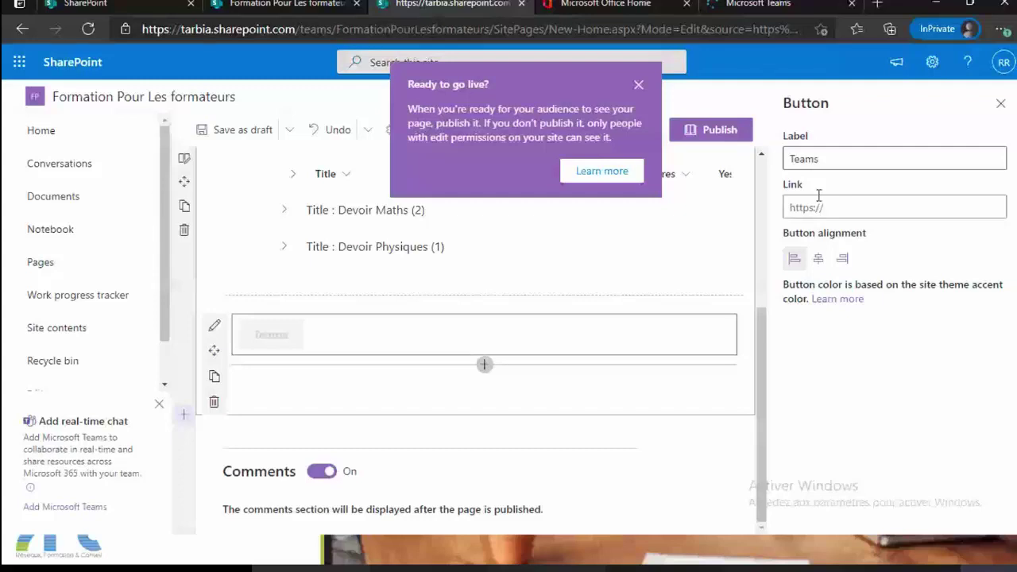
left_click(818, 206)
key("ctrl+v")
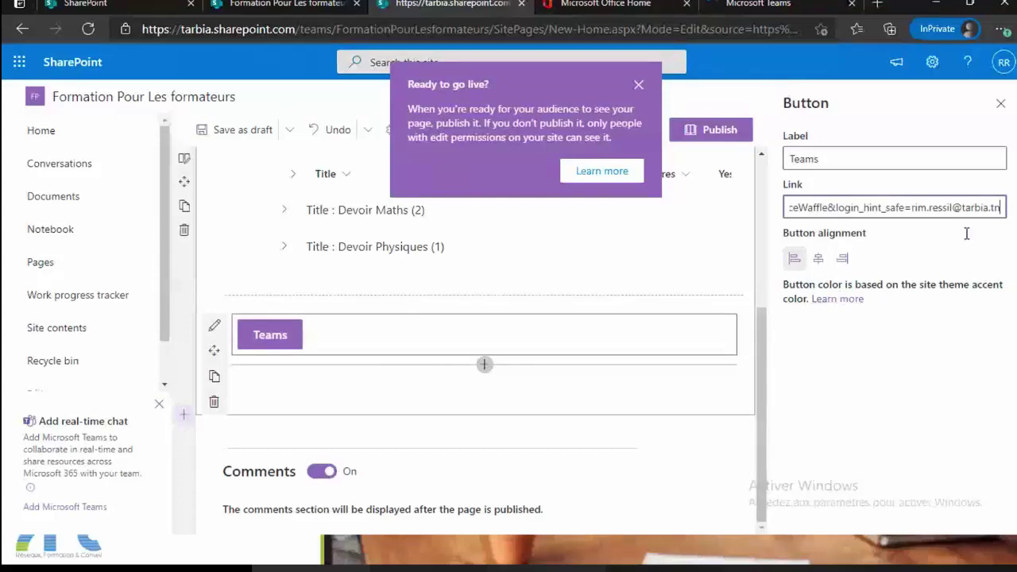
left_click(720, 253)
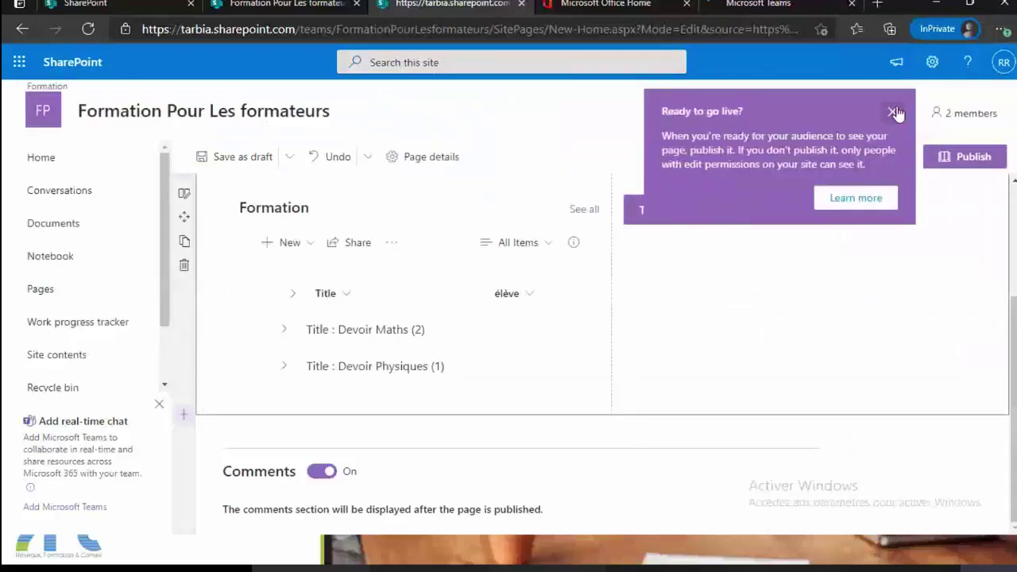
left_click(892, 112)
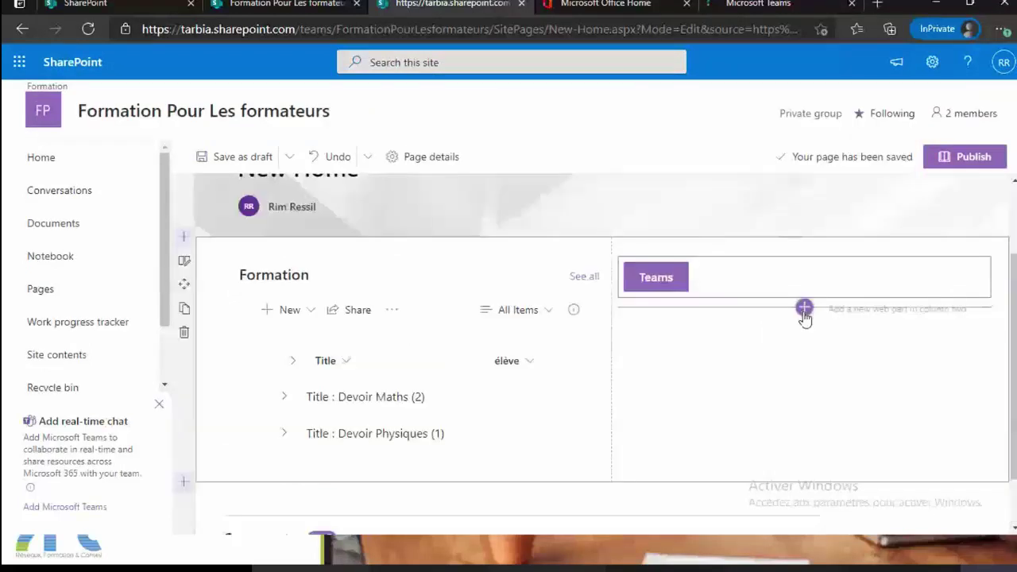
Add a YouTube web part below the Teams button and embed the Power Automate video using its link copied from the YouTube tab in Chrome
left_click(804, 308)
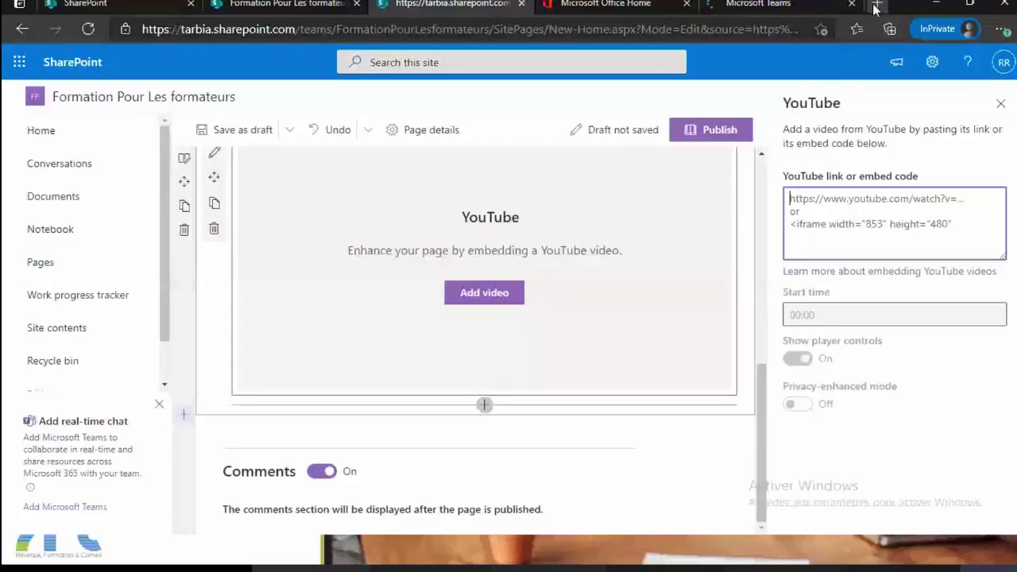
left_click(877, 4)
left_click(715, 6)
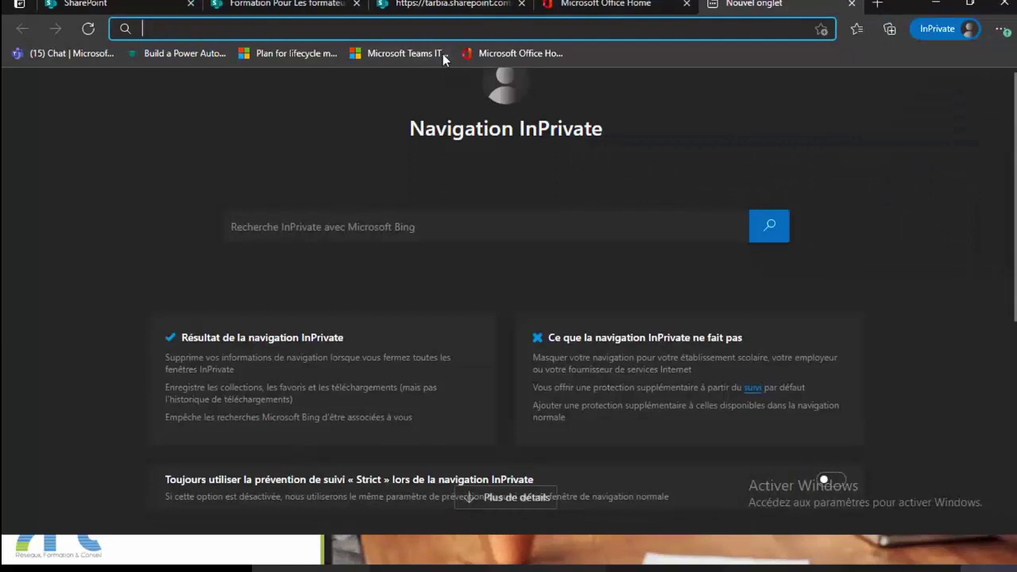
left_click(656, 517)
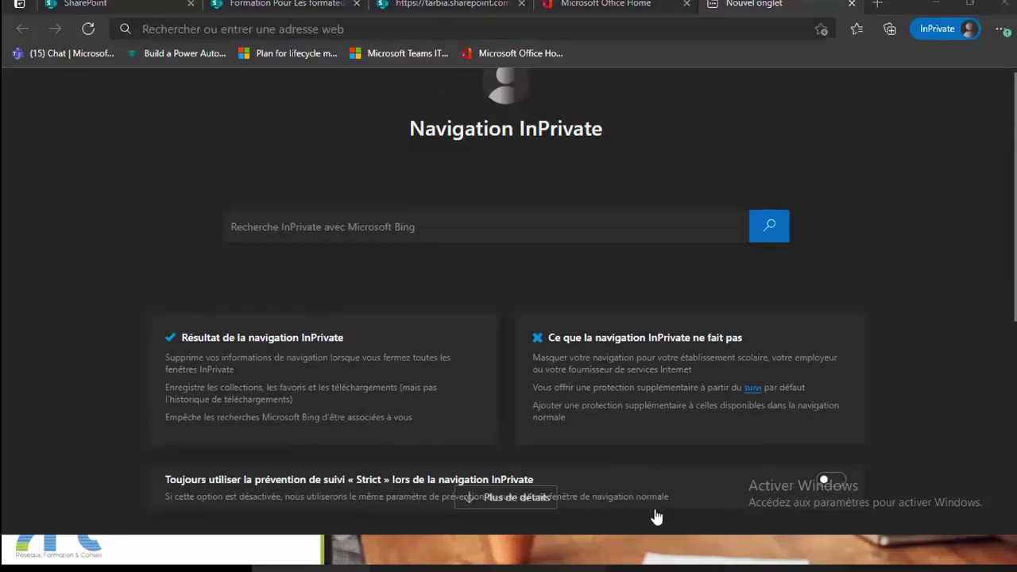
key("super")
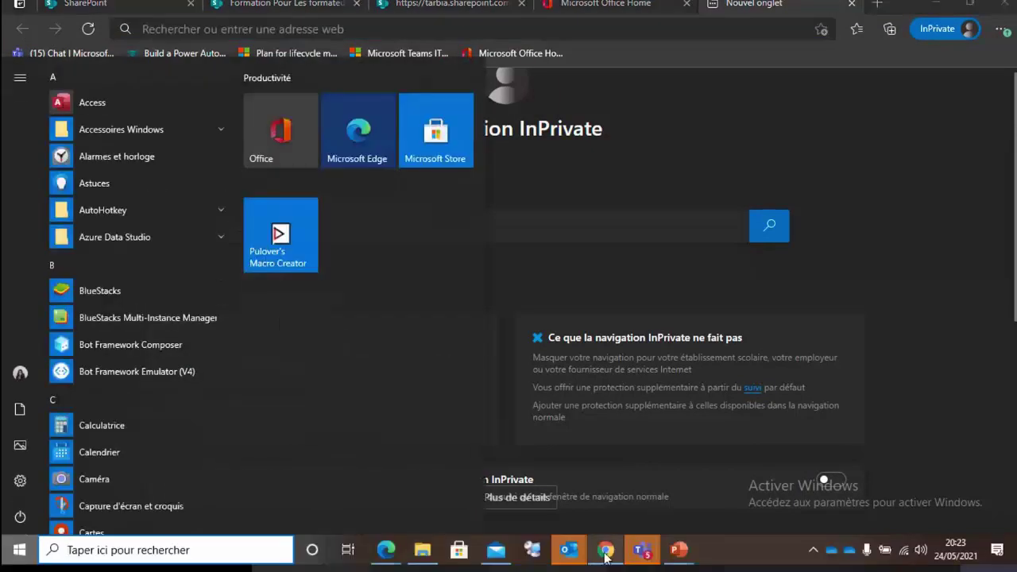
left_click(606, 550)
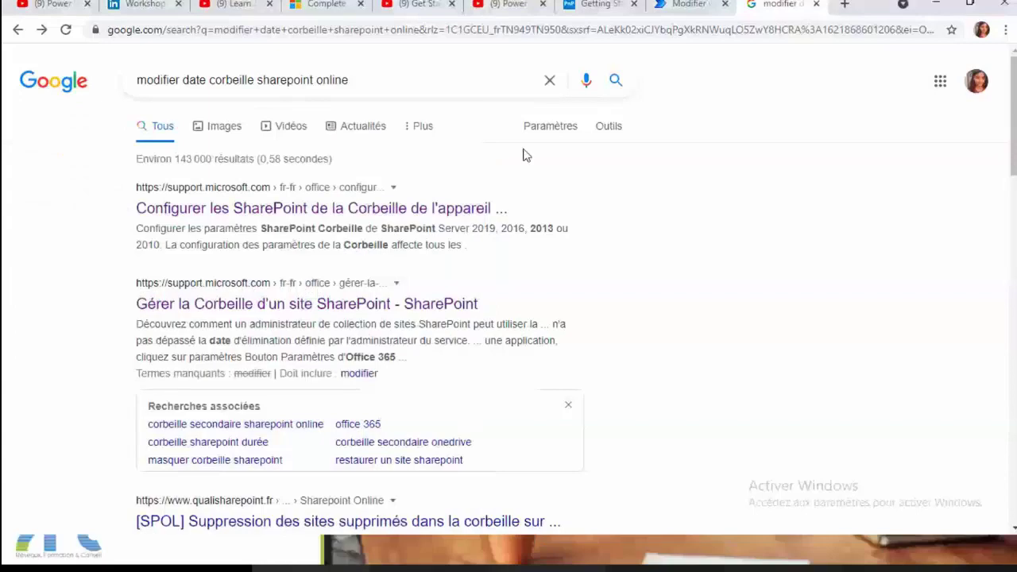
left_click(502, 4)
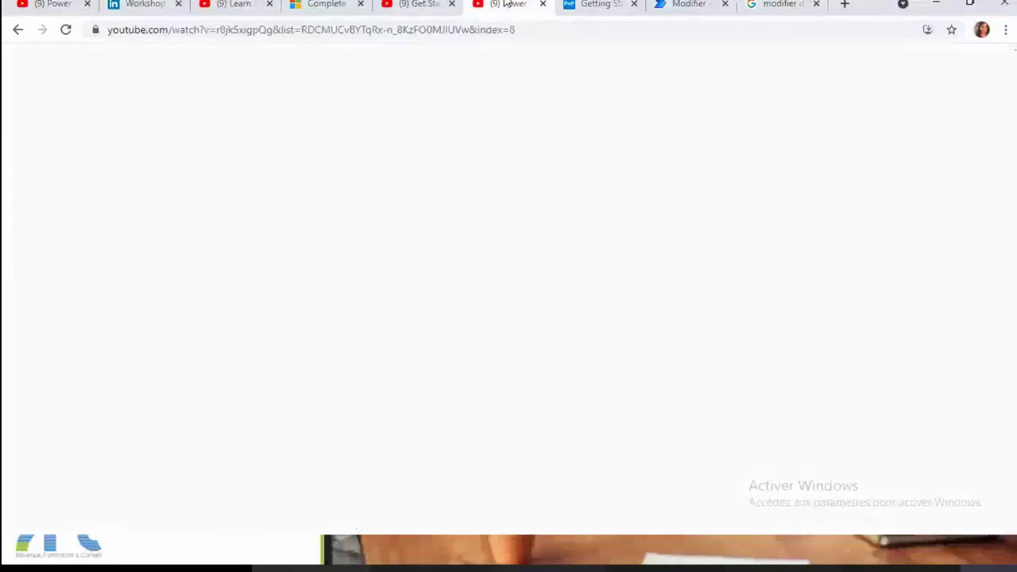
left_click(540, 35)
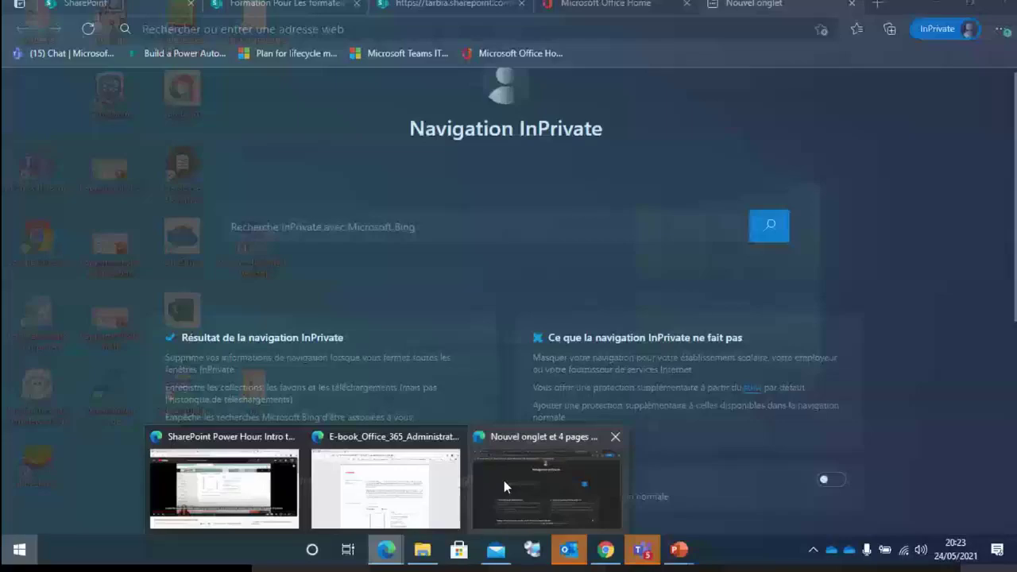
left_click(504, 480)
left_click(451, 7)
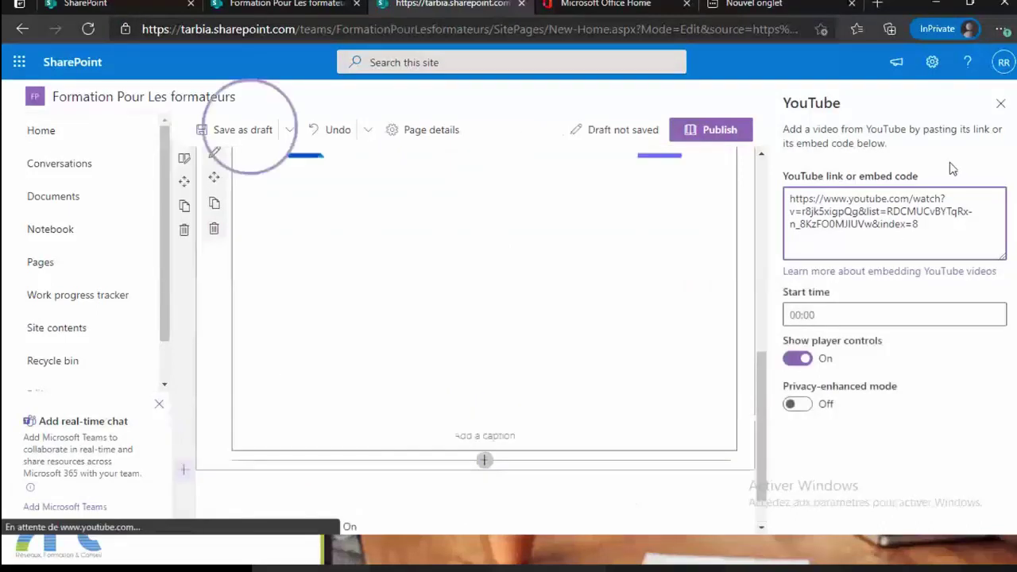
left_click(1001, 107)
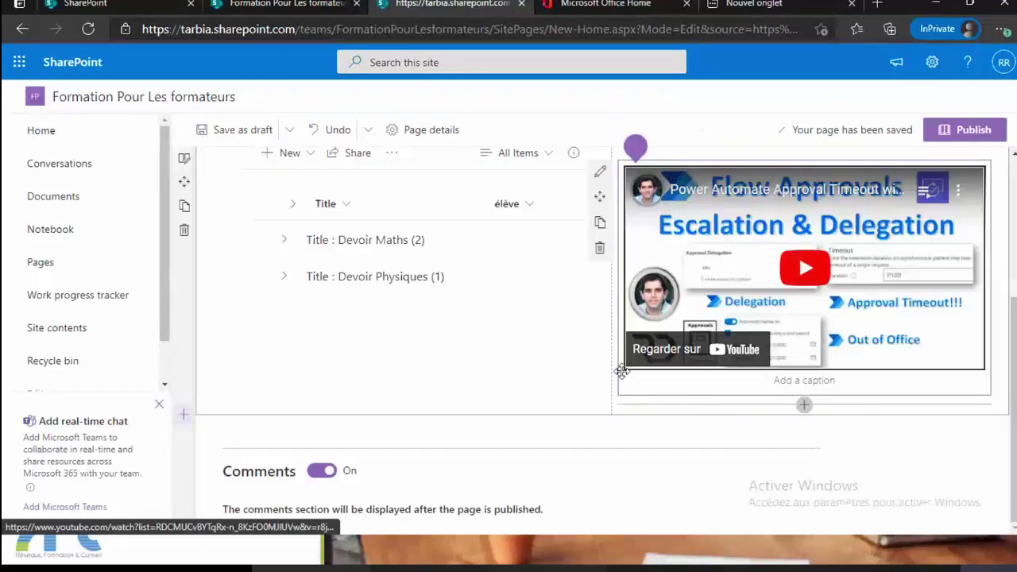
Add a Document library web part showing the Documents library below the two-column section, and save the page
left_click(611, 425)
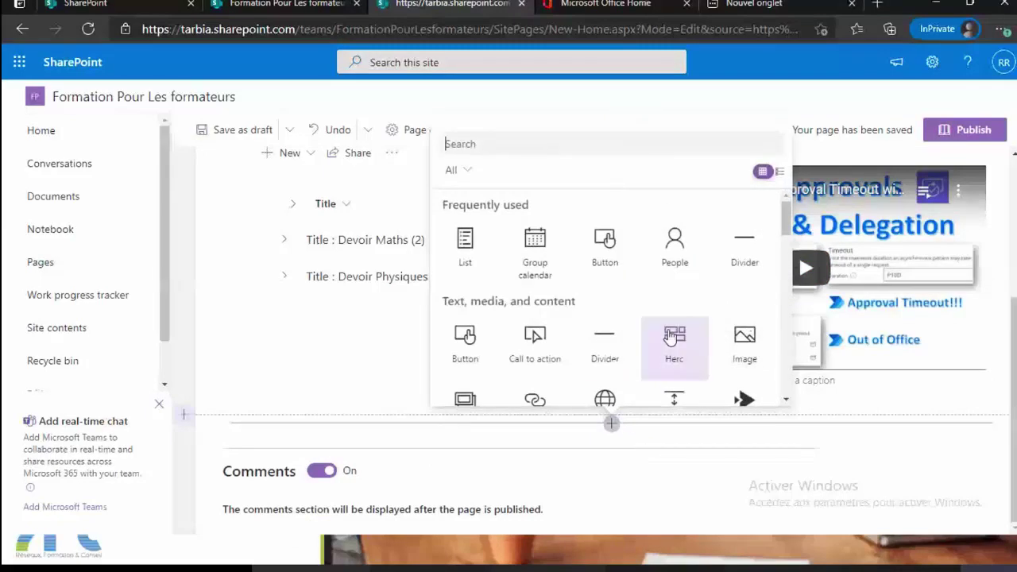
scroll(672, 338, "down", 4)
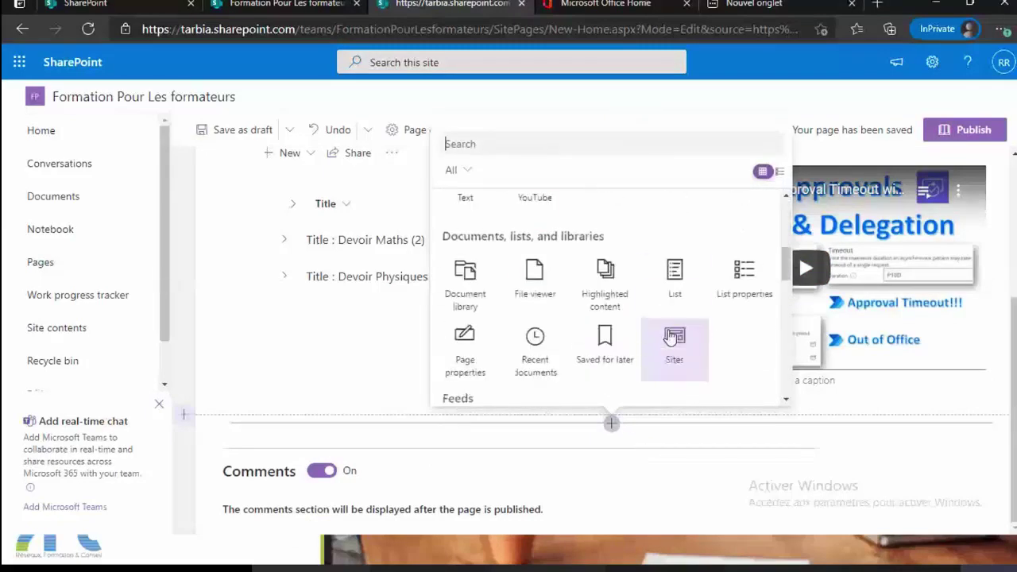
left_click(472, 280)
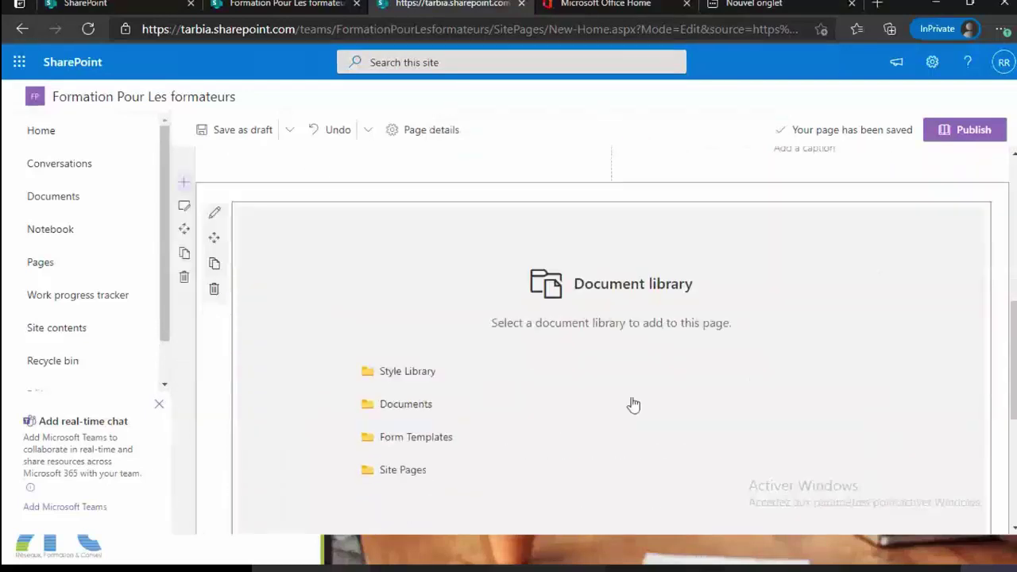
left_click(407, 406)
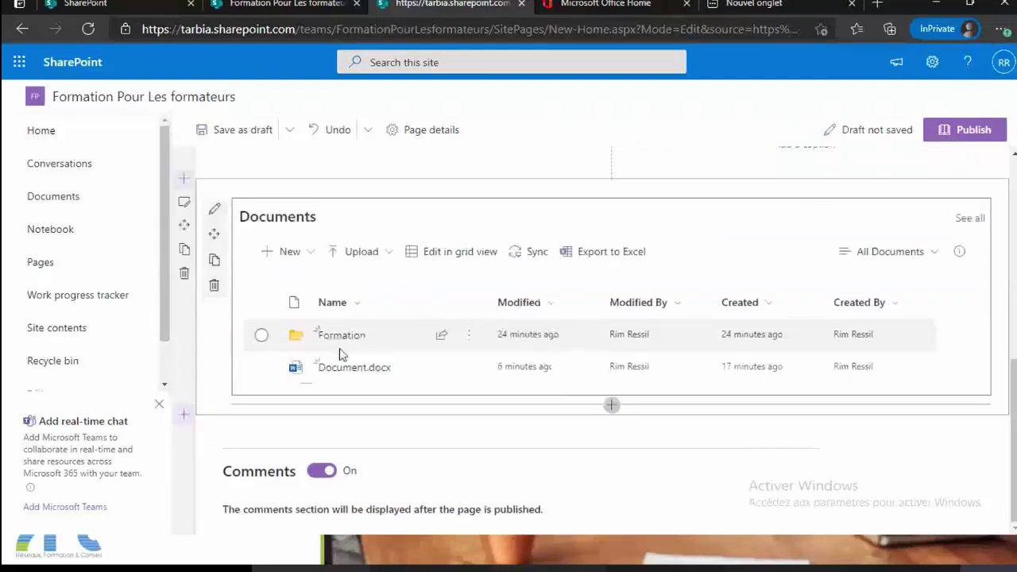
scroll(624, 389, "up", 10)
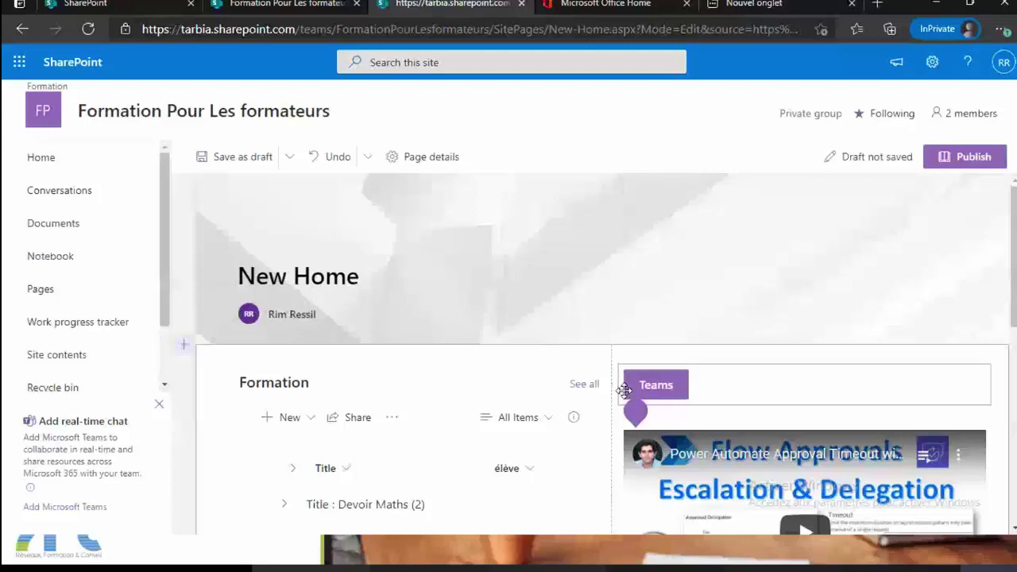
key("ctrl+s")
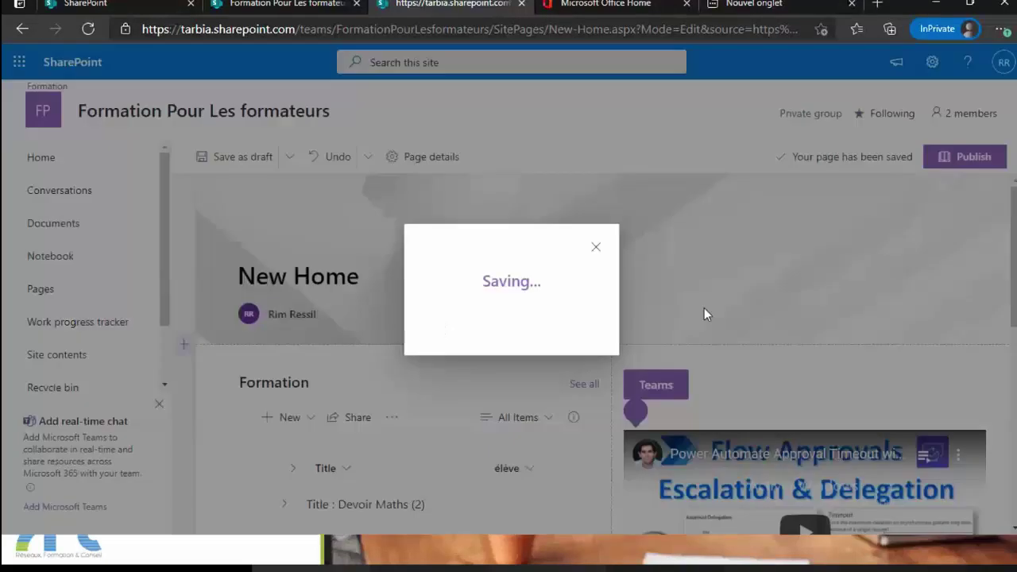